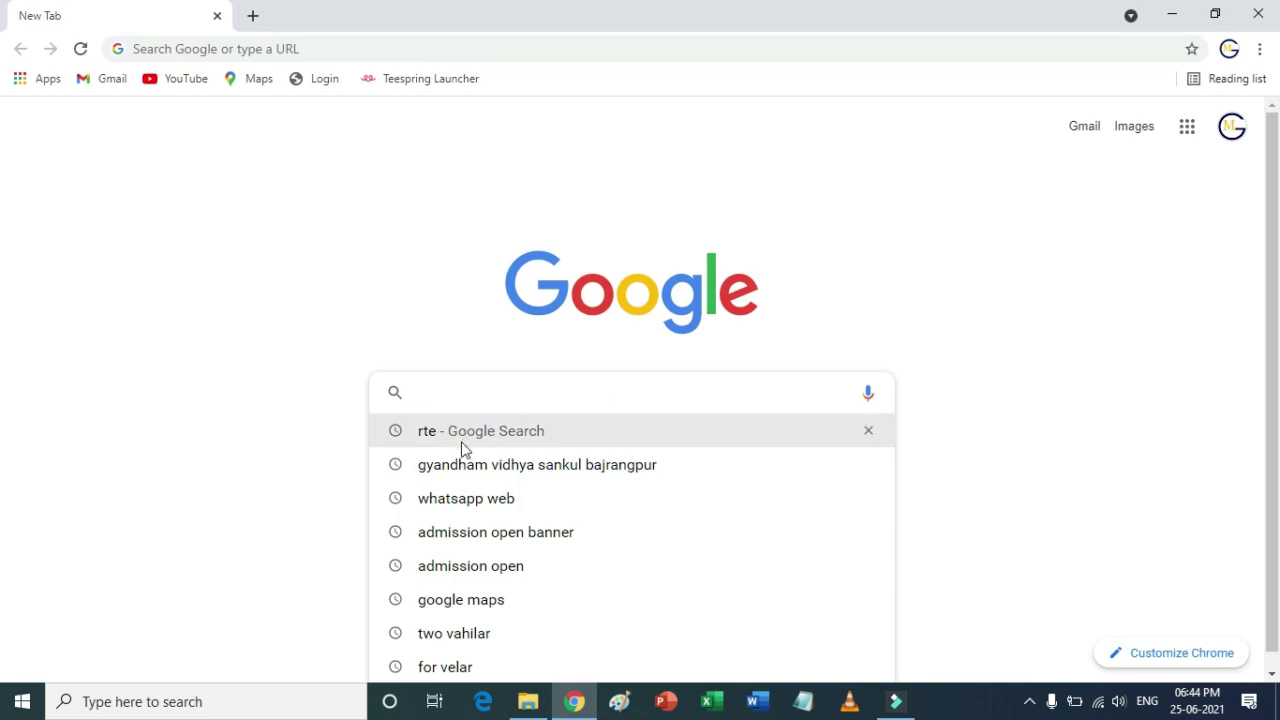
# Search Google for "rte" and open the Right To Education home page at rte.orpgujarat.com.
pyautogui.click(459, 443)
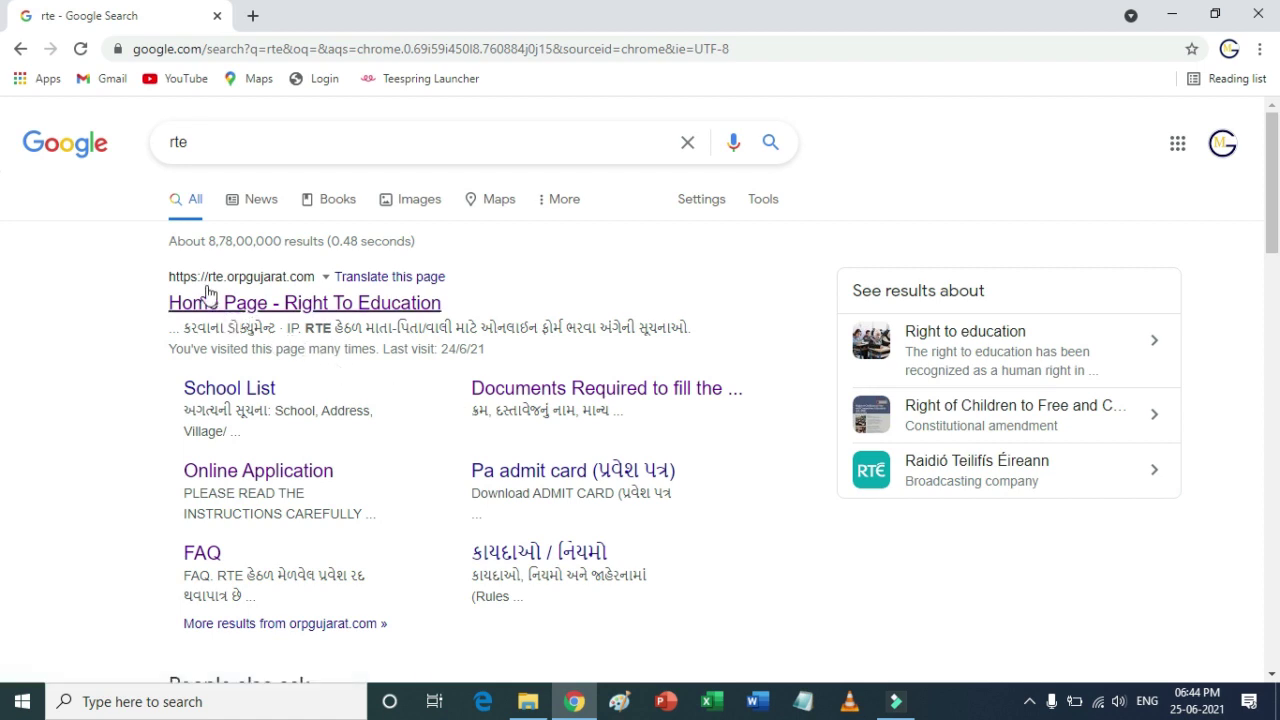
pyautogui.click(300, 302)
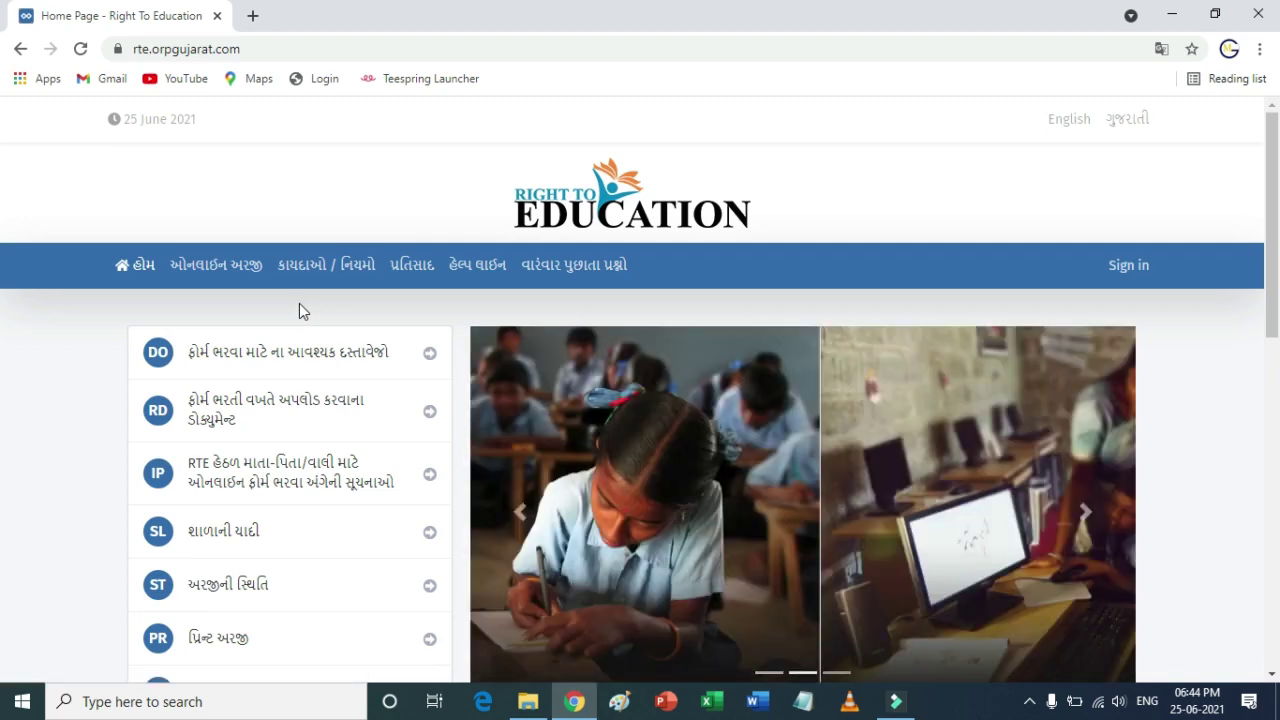
# Open the site's online application page (ઓનલાઈન અરજી).
pyautogui.scroll(-3, 299, 305)
pyautogui.scroll(3, 299, 312)
pyautogui.scroll(1, 299, 312)
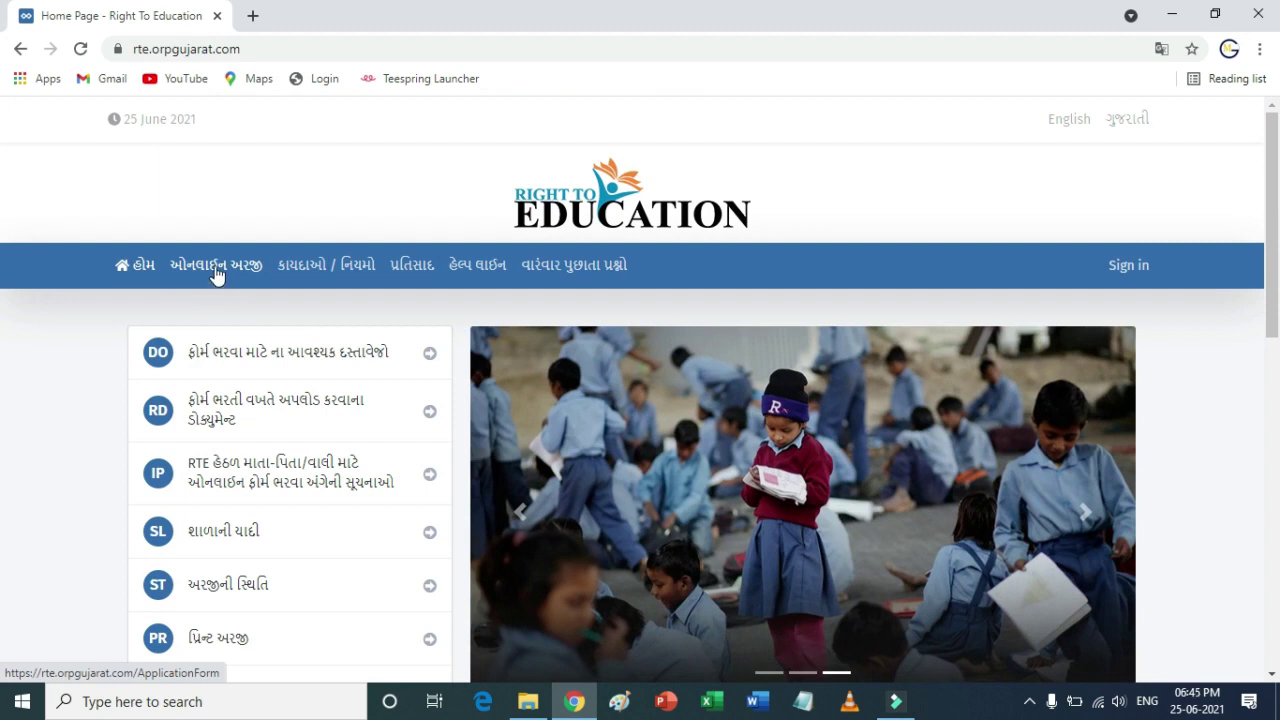
pyautogui.click(215, 270)
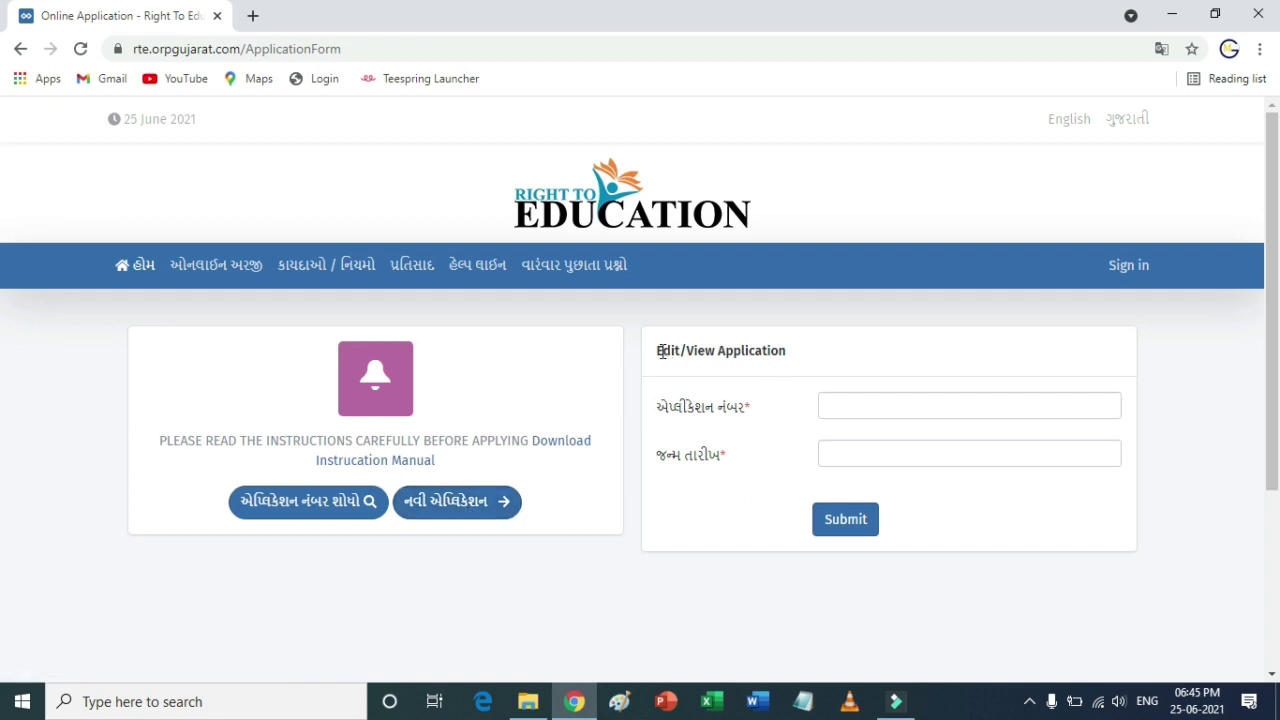
# Examine the Edit/View Application form with its application number and date of birth fields.
pyautogui.moveTo(660, 350); pyautogui.dragTo(781, 348)
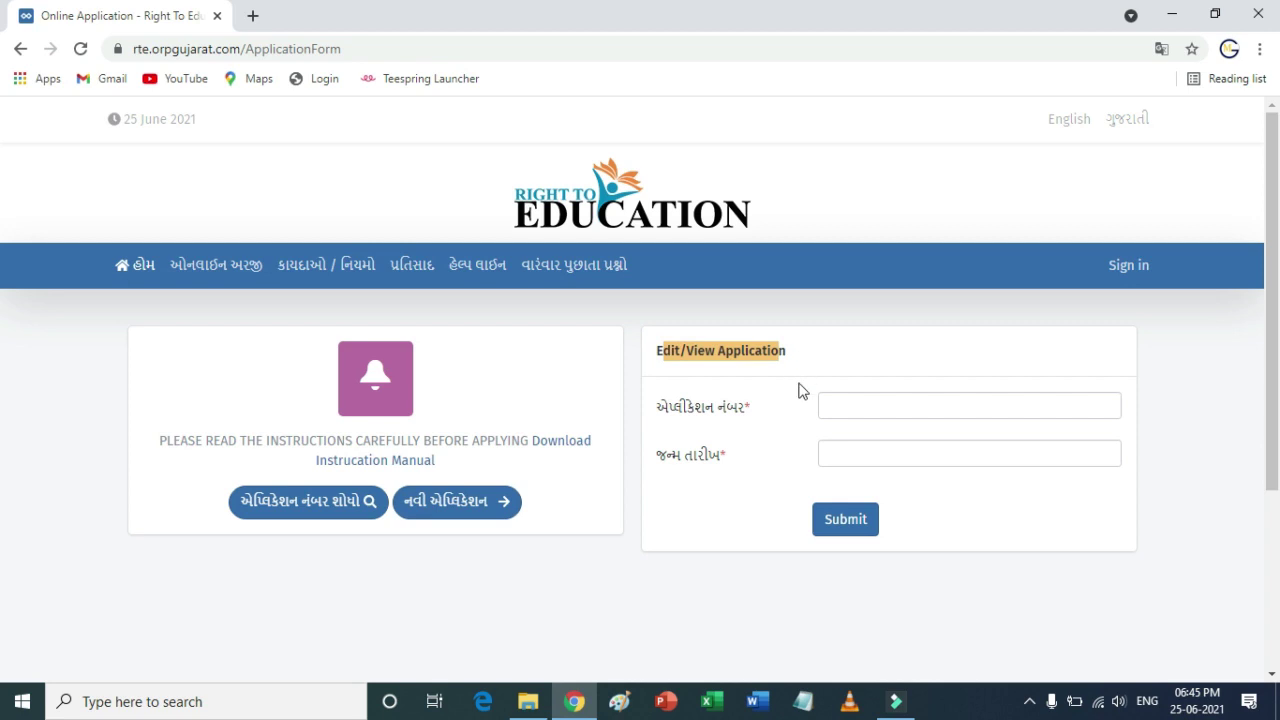
pyautogui.click(838, 406)
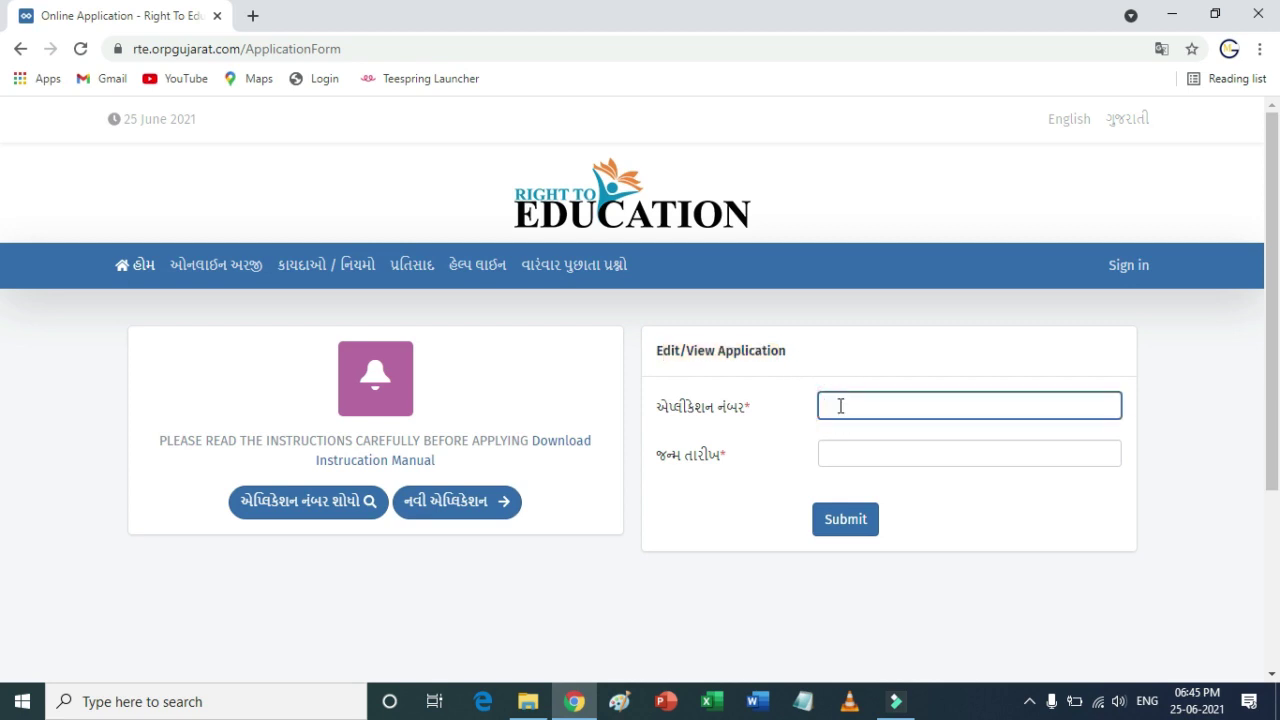
pyautogui.click(831, 455)
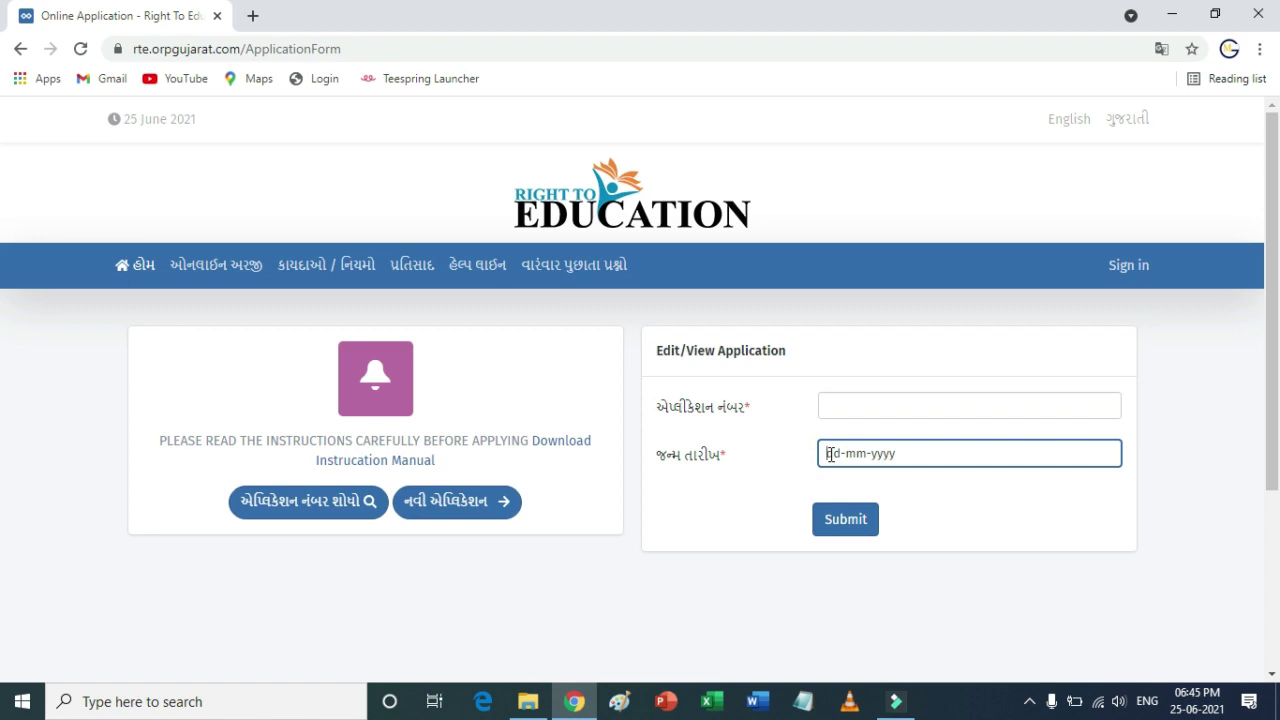
pyautogui.click(831, 455)
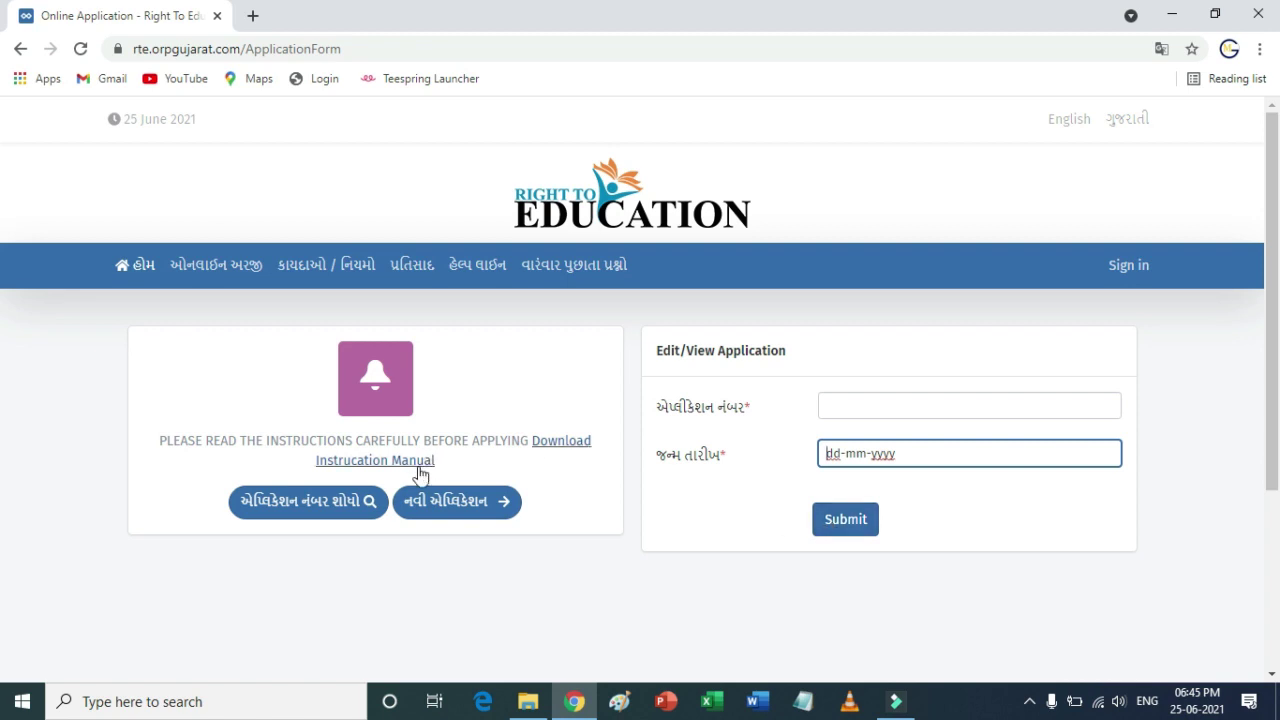
# Start a new application (નવી એપ્લિકેશન) and look over the stages of its form.
pyautogui.click(459, 507)
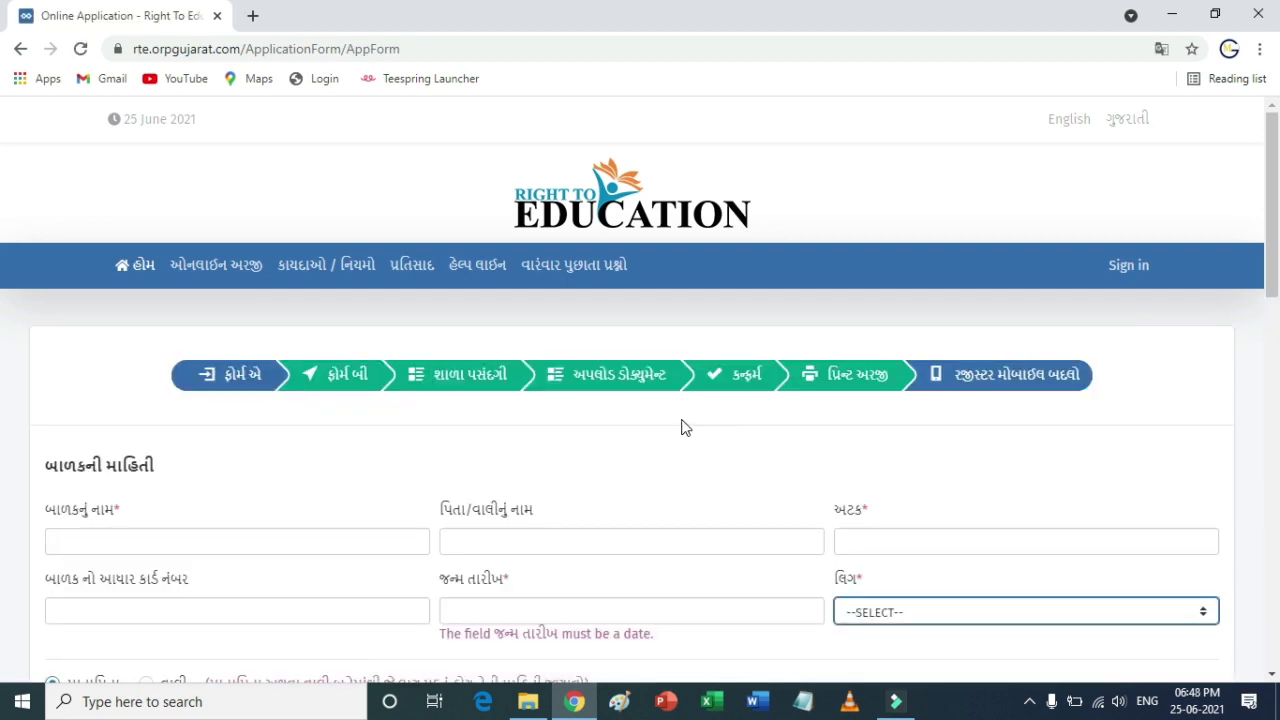
pyautogui.scroll(-5, 685, 427)
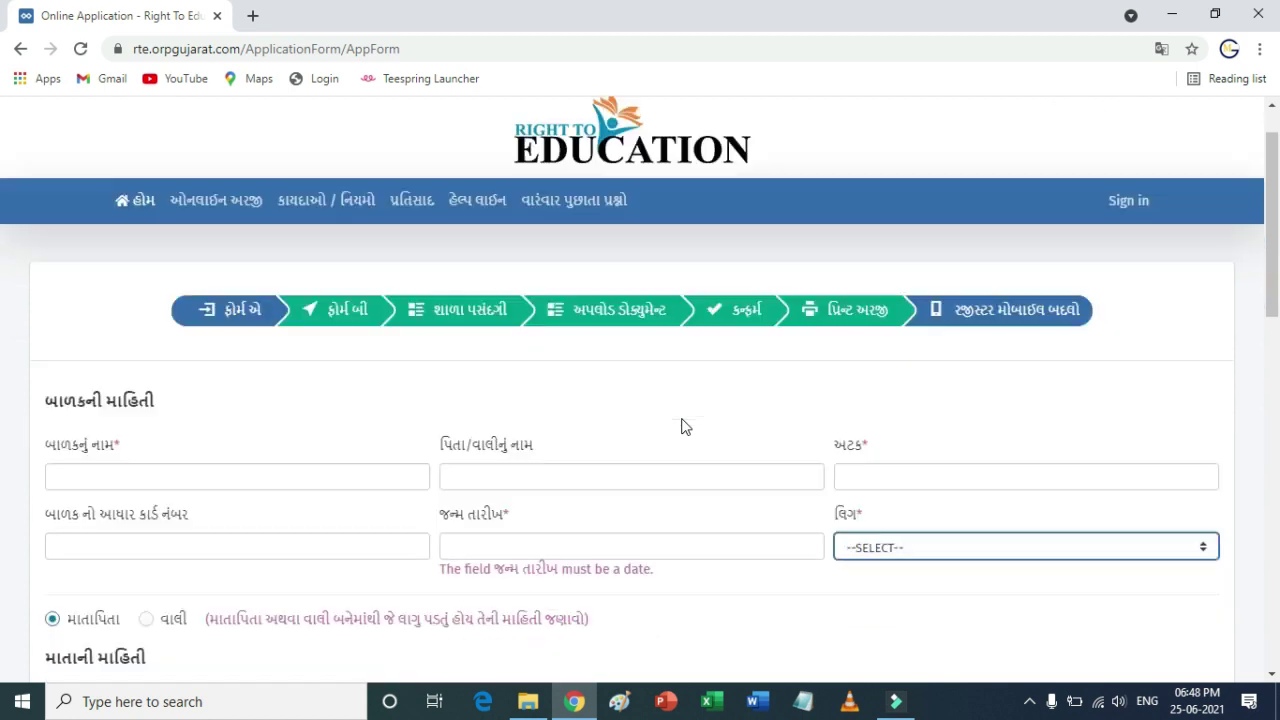
pyautogui.scroll(5, 685, 427)
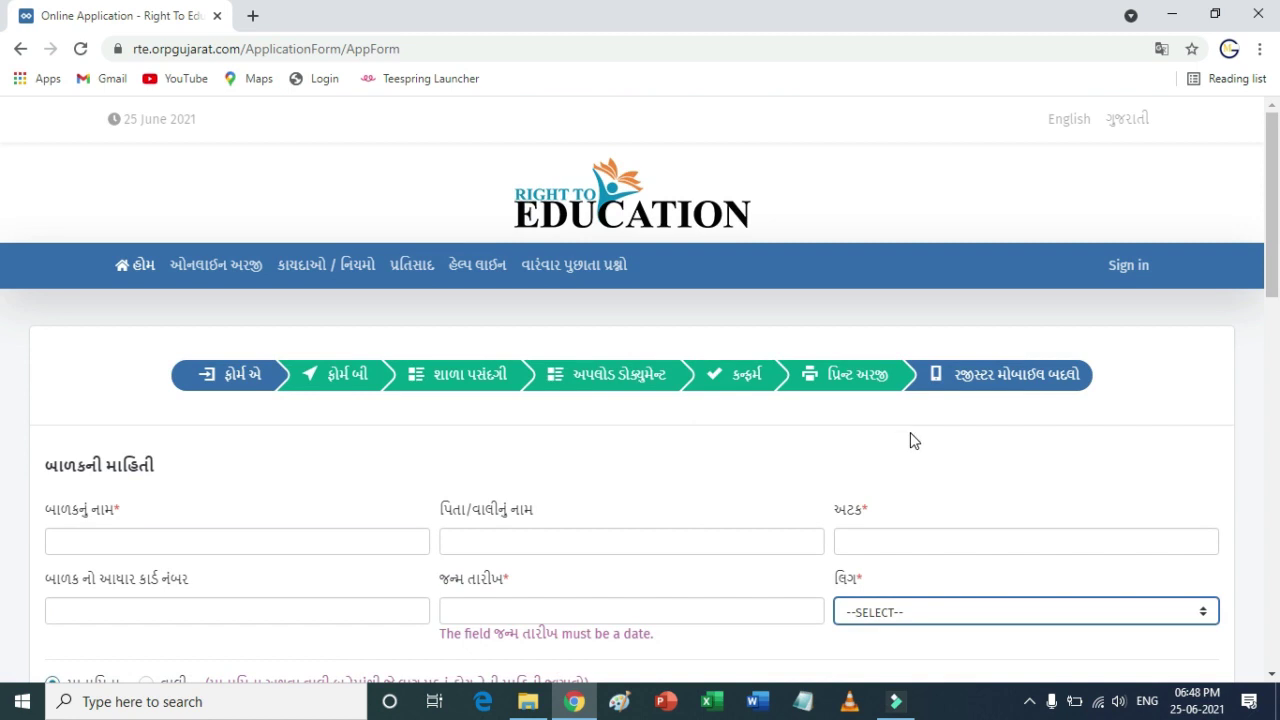
pyautogui.scroll(-1, 886, 443)
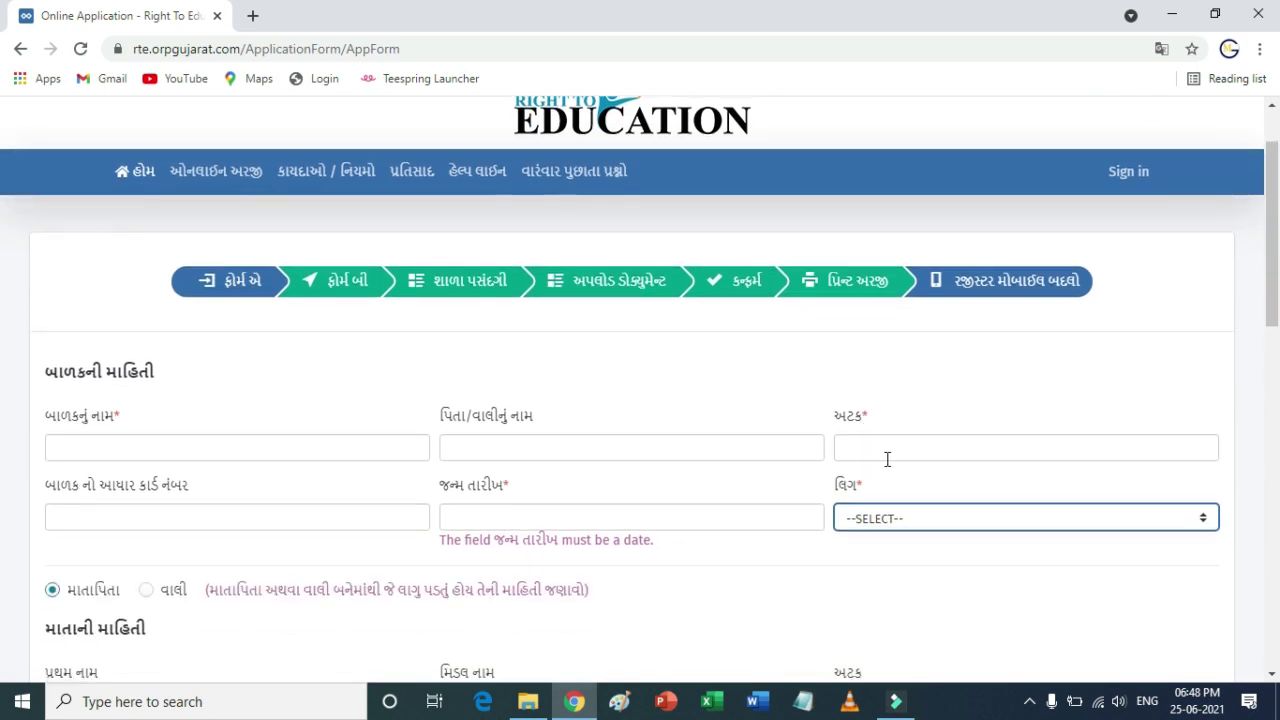
# Check which child details are mandatory by comparing the asterisks on the name, Aadhaar number and date of birth labels.
pyautogui.click(117, 416)
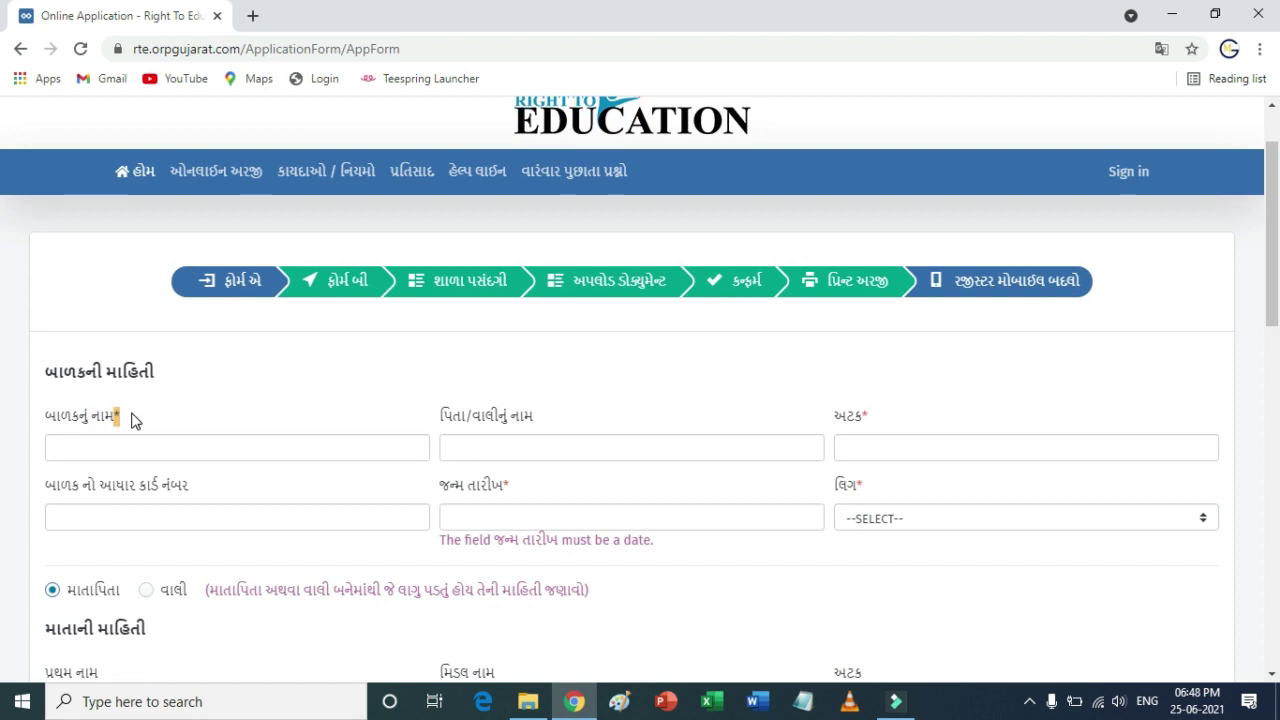
pyautogui.click(197, 495)
pyautogui.moveTo(197, 495); pyautogui.dragTo(116, 487)
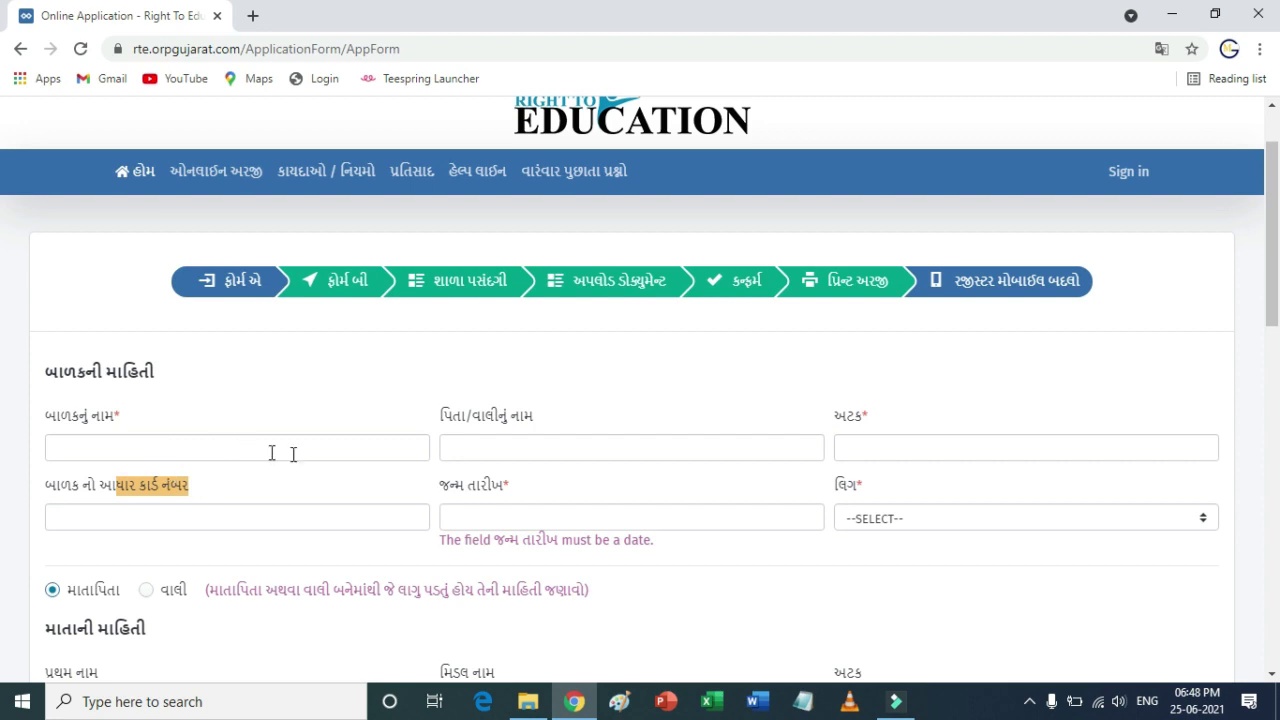
pyautogui.moveTo(522, 488); pyautogui.dragTo(475, 490)
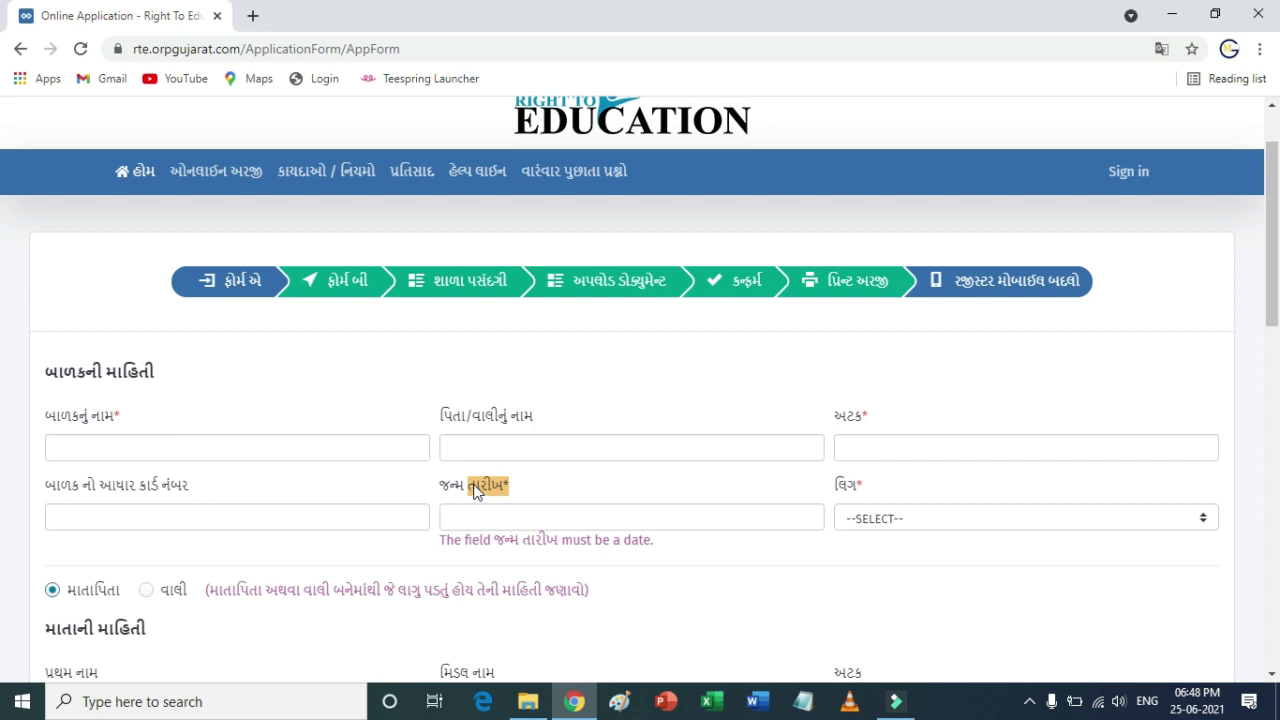
pyautogui.scroll(1, 390, 420)
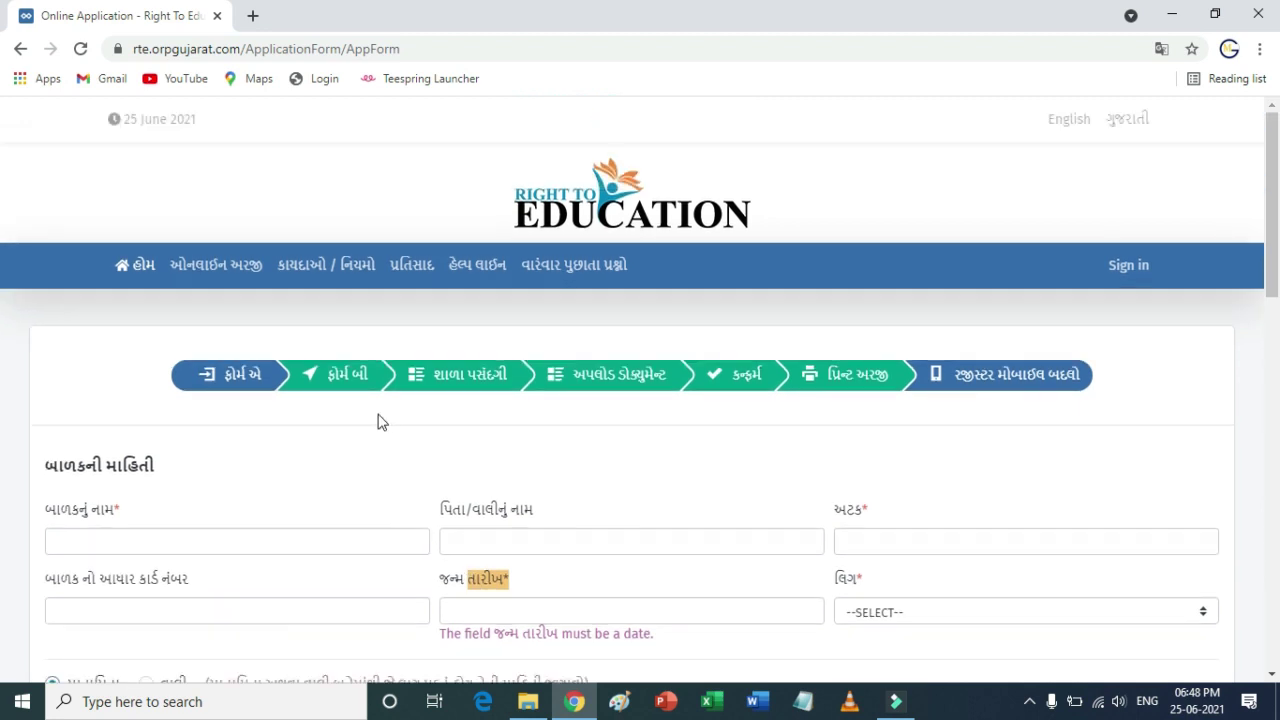
# Review Form A's child information fields: child's name, father's or guardian's name, surname, Aadhaar number, date of birth format and gender options.
pyautogui.click(216, 375)
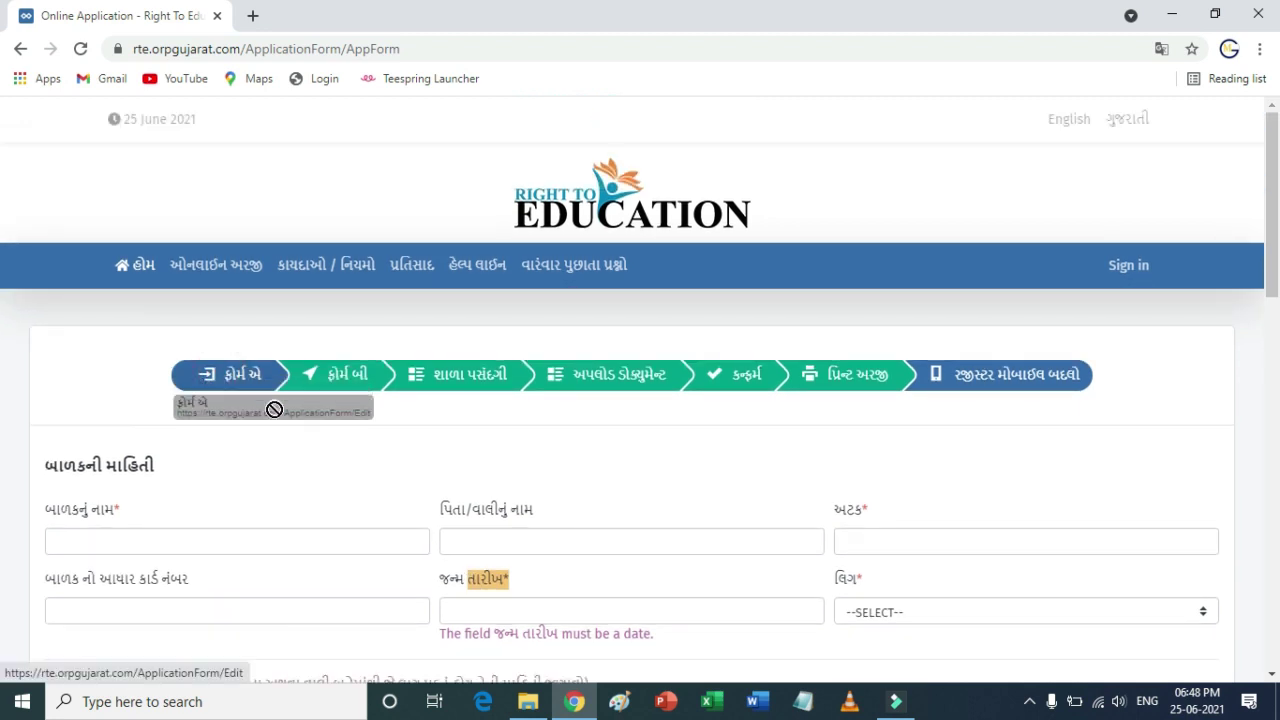
pyautogui.moveTo(45, 463); pyautogui.dragTo(166, 471)
pyautogui.scroll(-2, 277, 483)
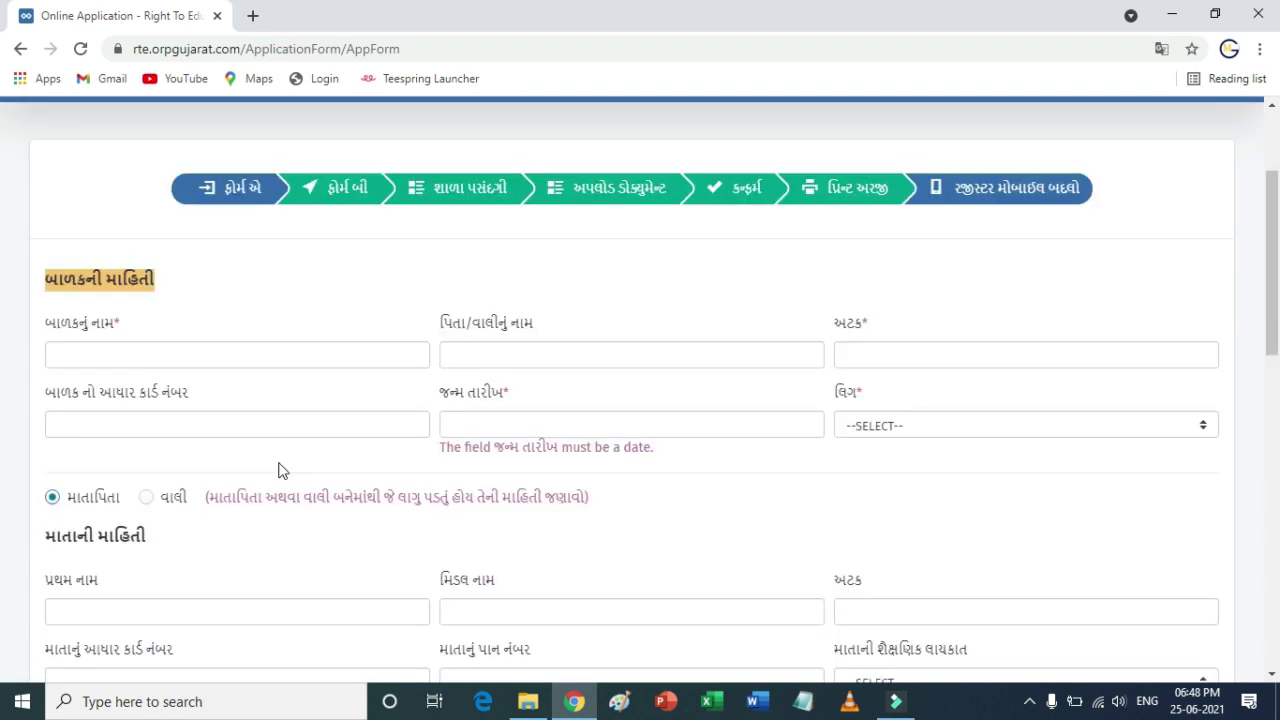
pyautogui.click(62, 353)
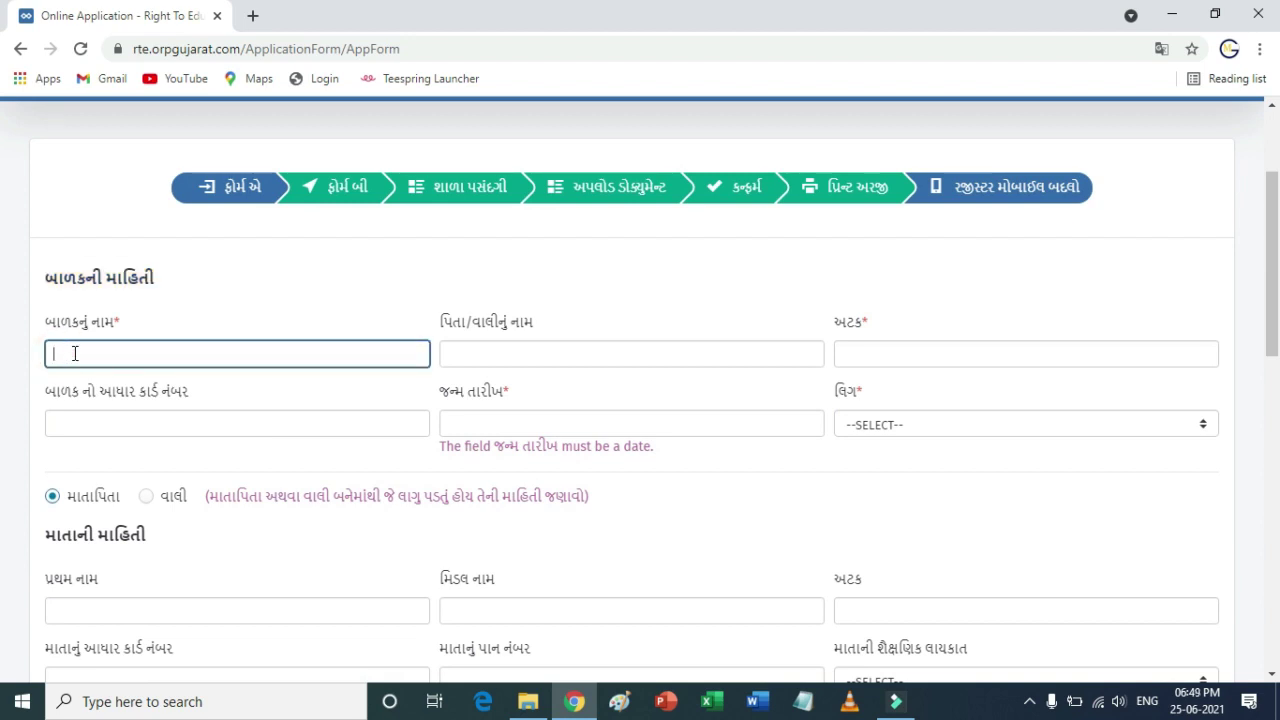
pyautogui.click(456, 353)
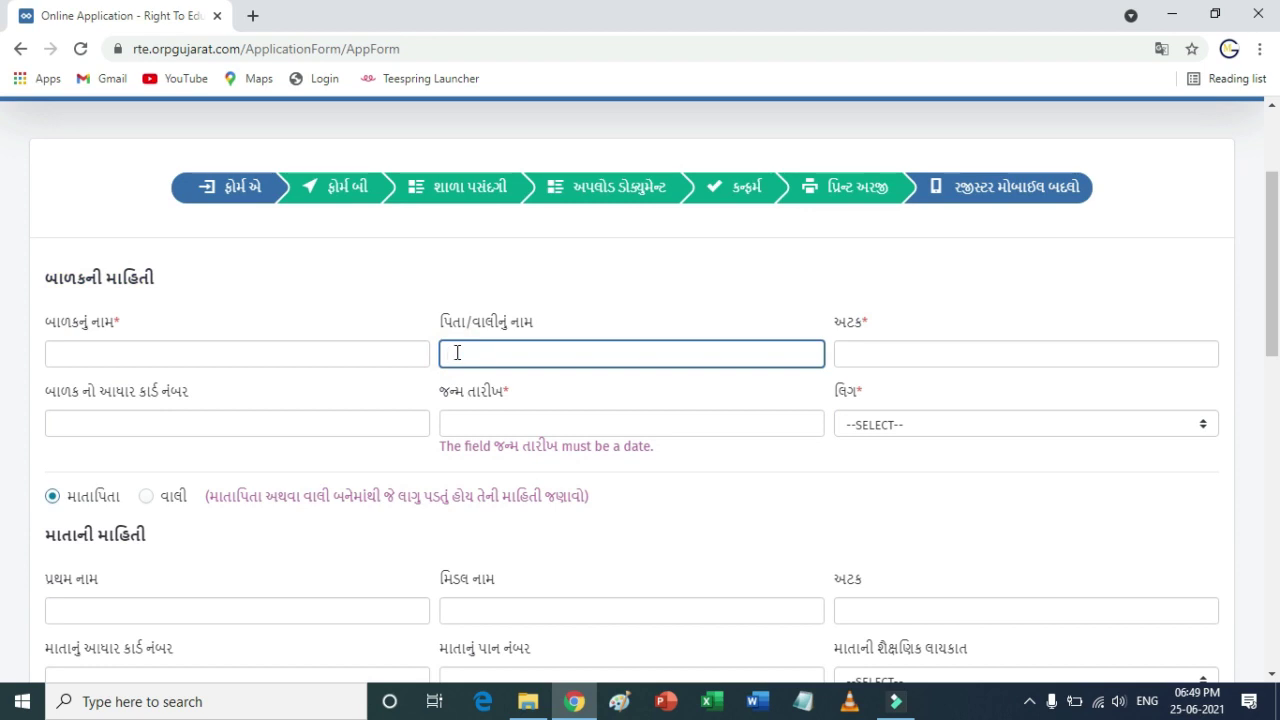
pyautogui.click(862, 355)
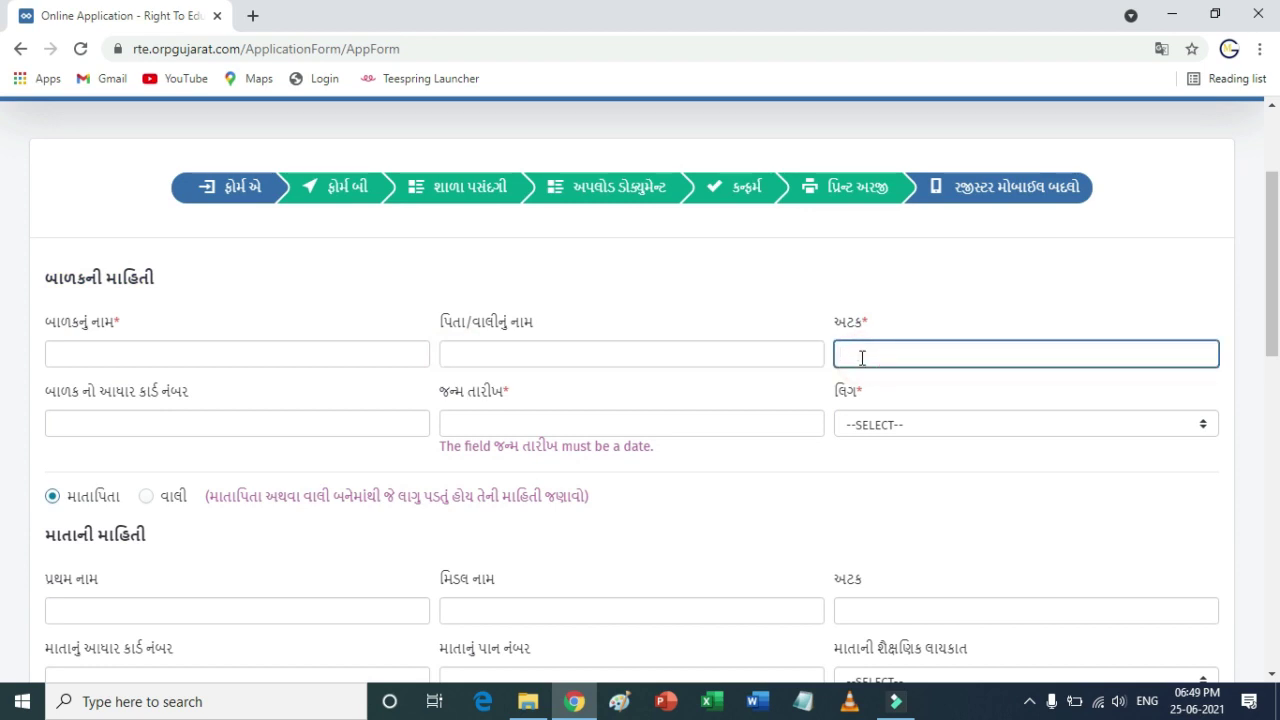
pyautogui.click(67, 420)
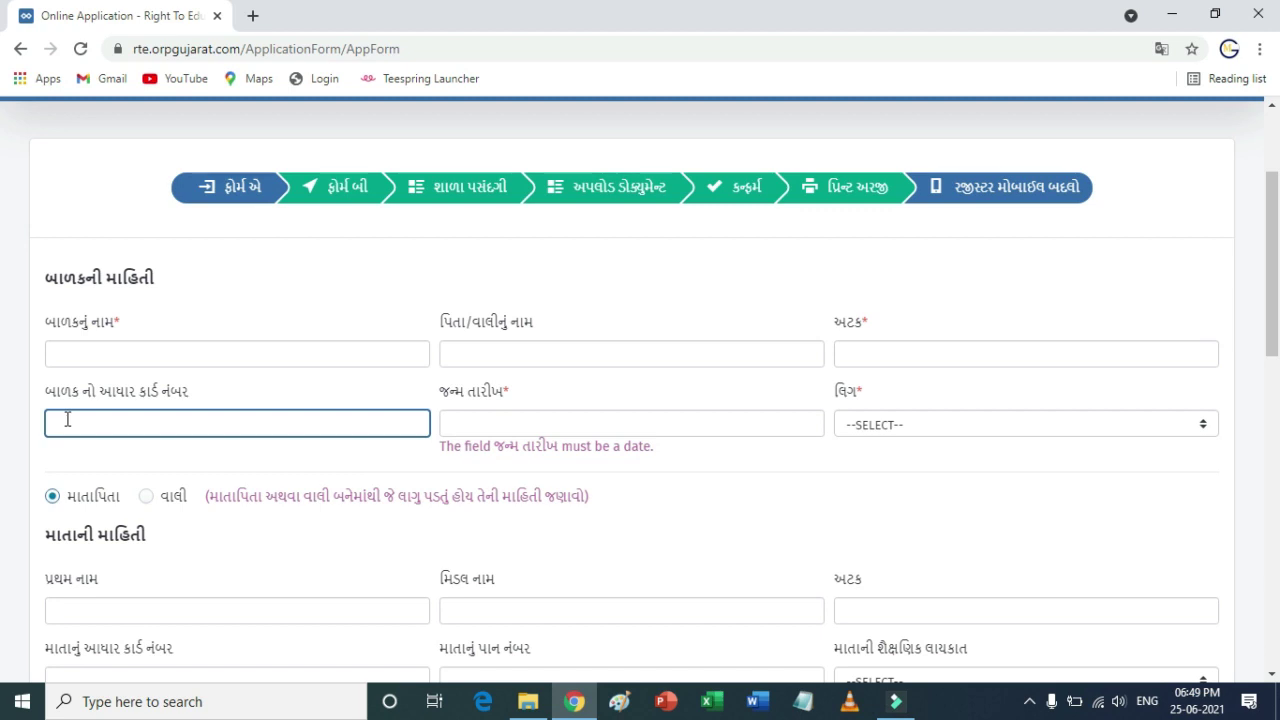
pyautogui.click(501, 425)
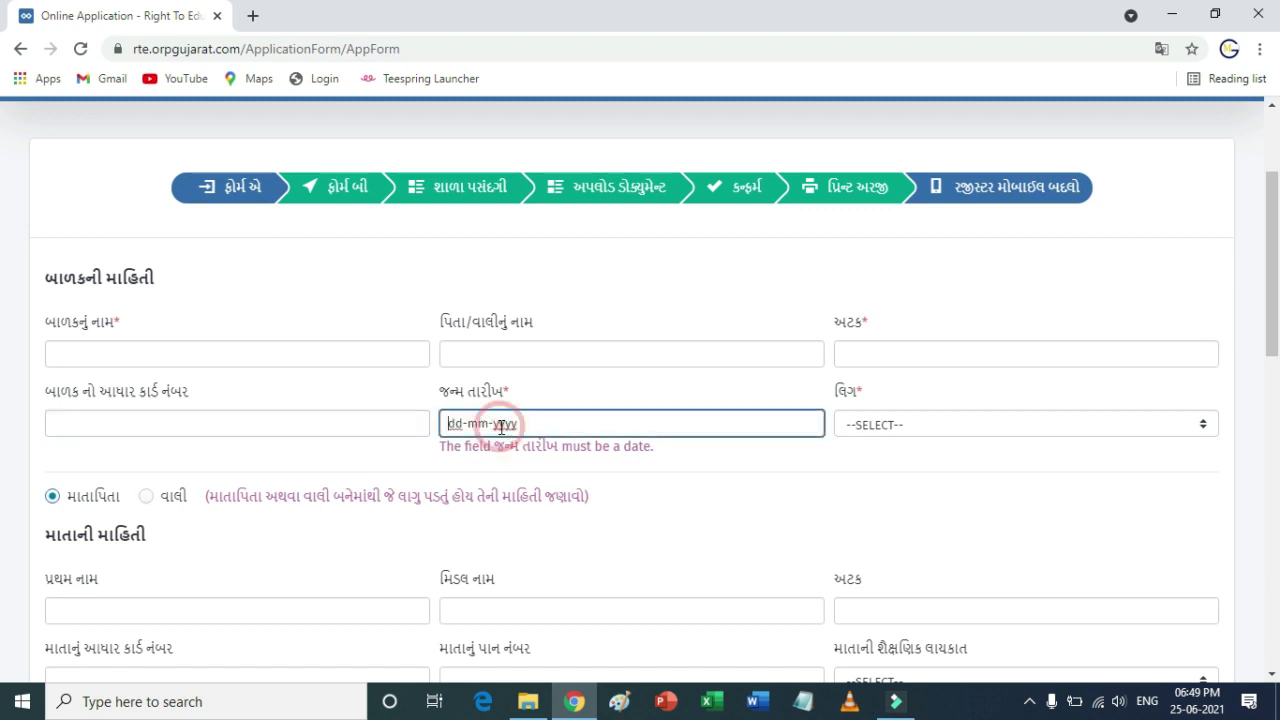
pyautogui.doubleClick(520, 423)
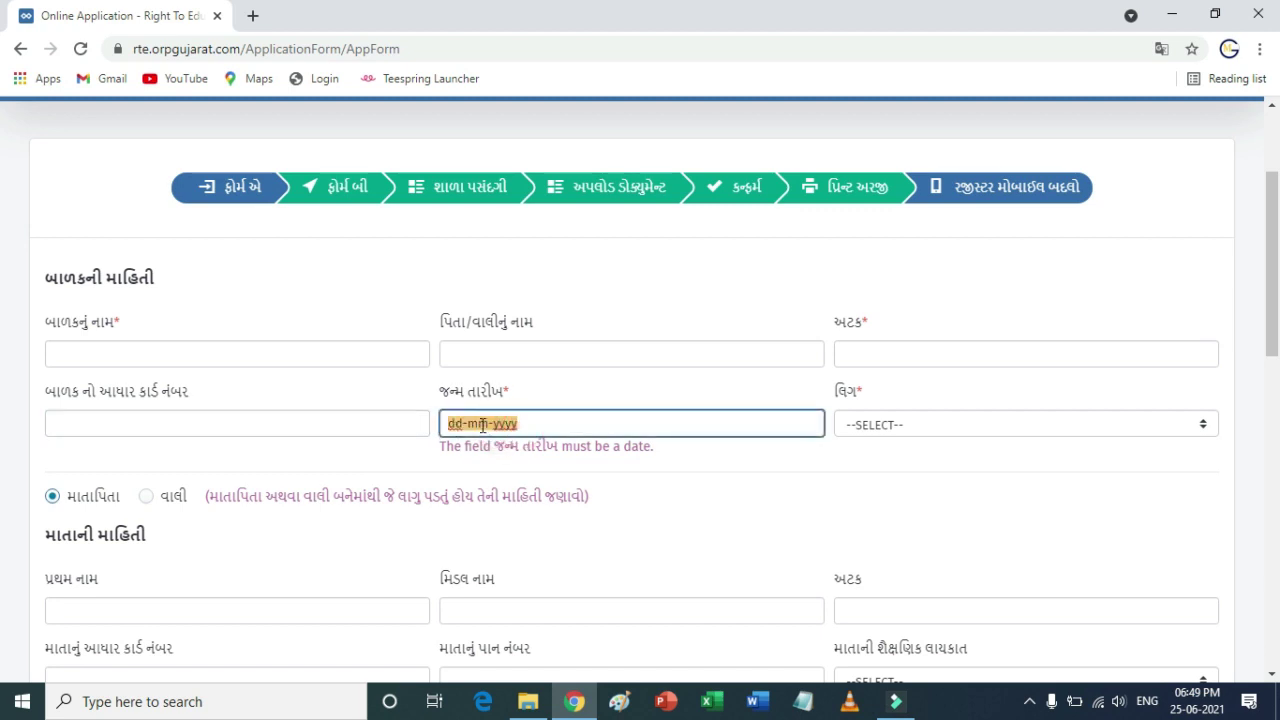
pyautogui.click(874, 425)
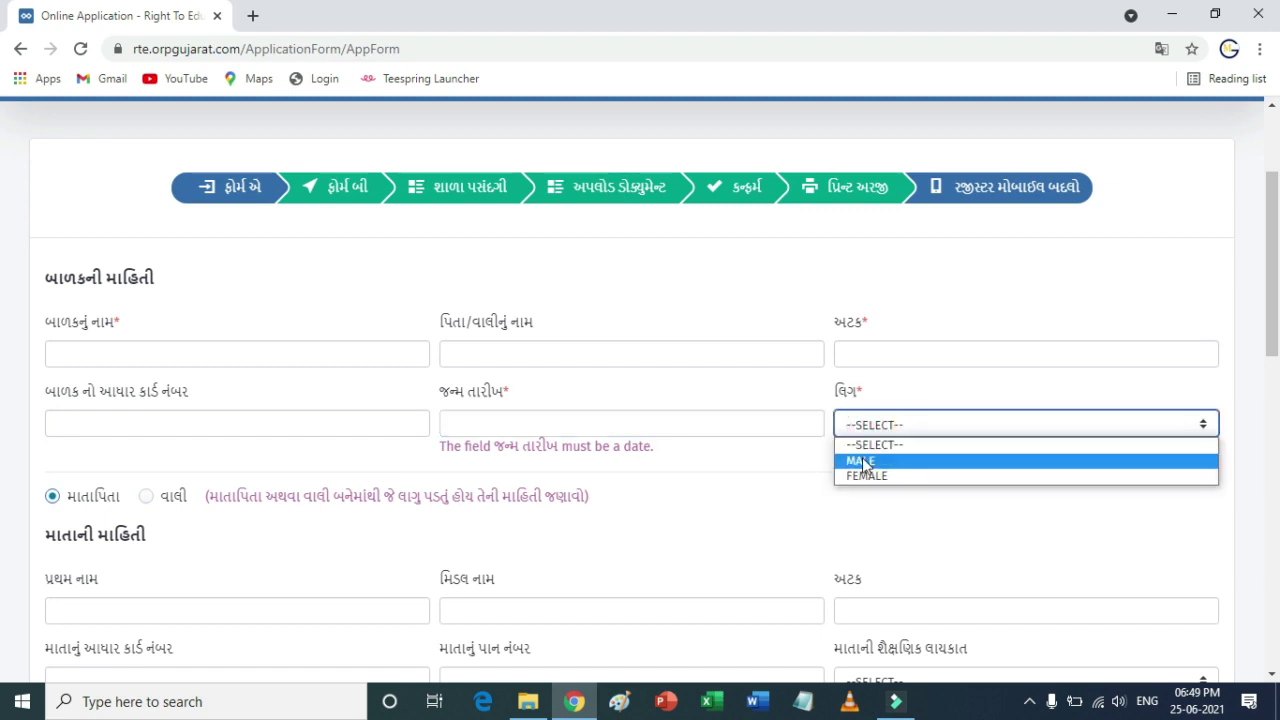
pyautogui.click(262, 538)
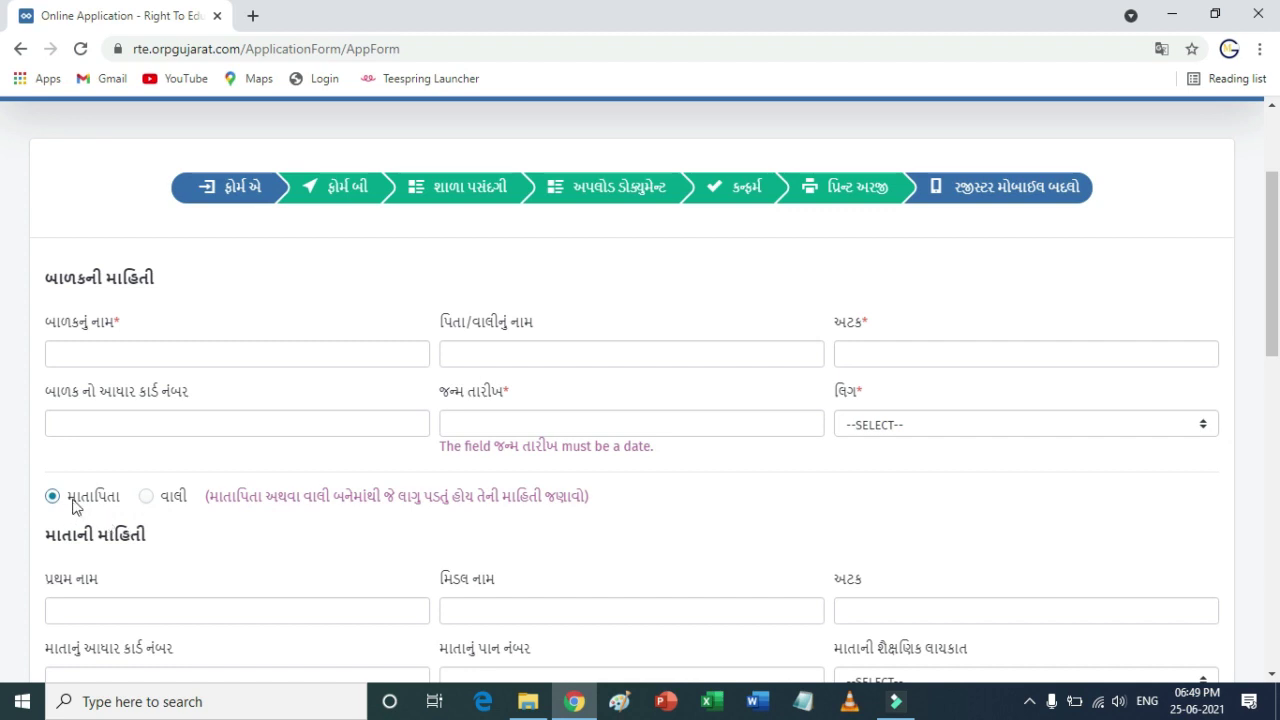
# Preview the guardian (વાલી) version of the form and switch back to the parents (માતાપિતા) option.
pyautogui.click(147, 500)
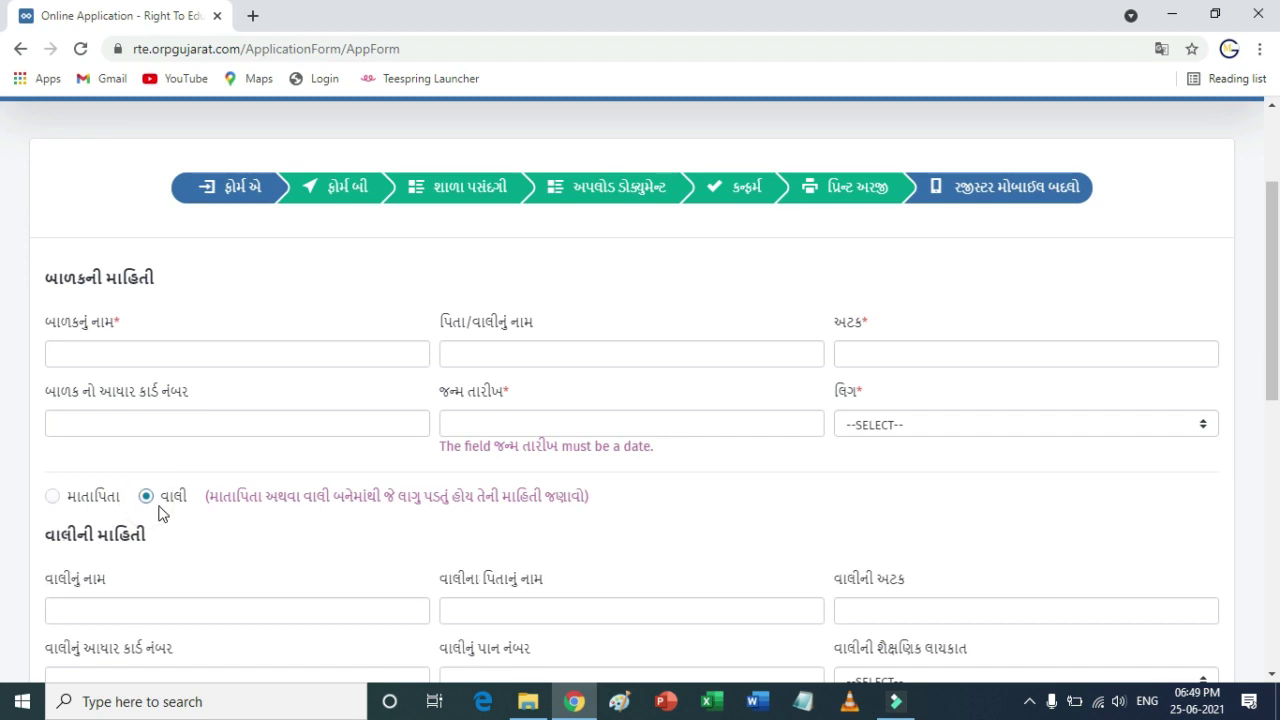
pyautogui.click(53, 497)
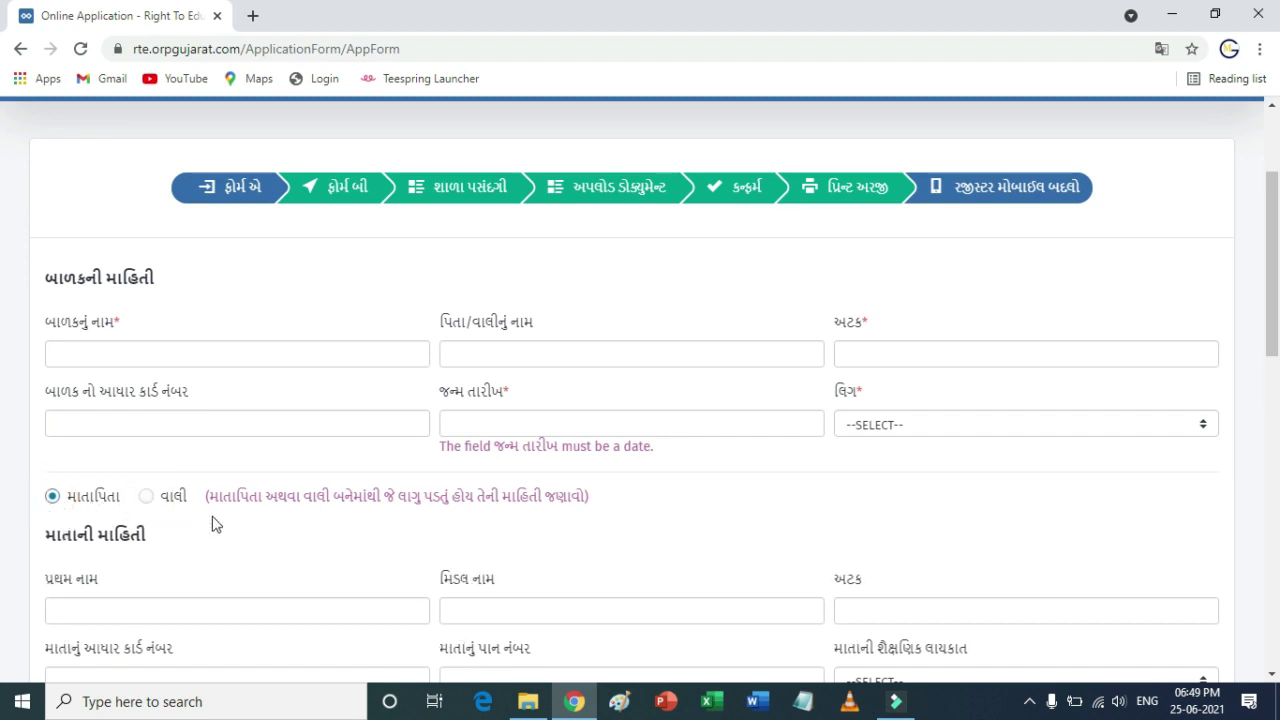
# Review the mother's information fields: first name, middle name, surname, Aadhaar number, PAN number, and the education and occupation options.
pyautogui.scroll(-3, 216, 524)
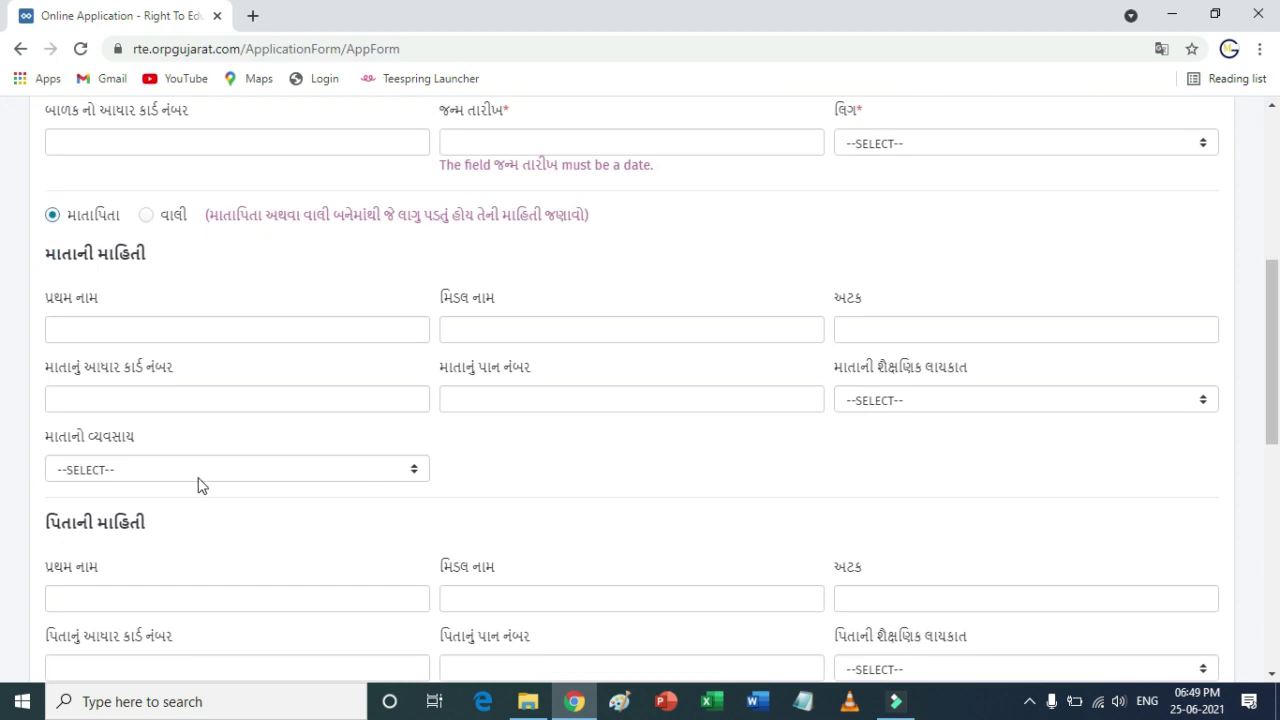
pyautogui.click(46, 257)
pyautogui.moveTo(46, 257); pyautogui.dragTo(148, 260)
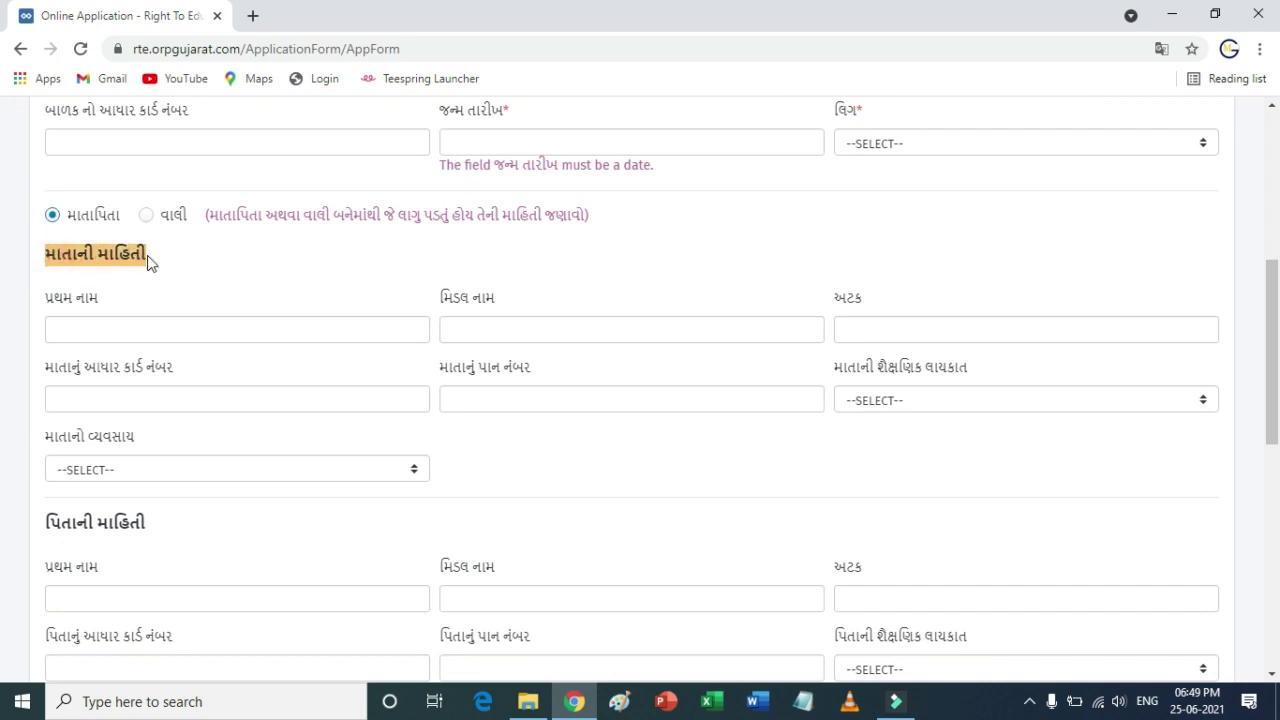
pyautogui.click(82, 326)
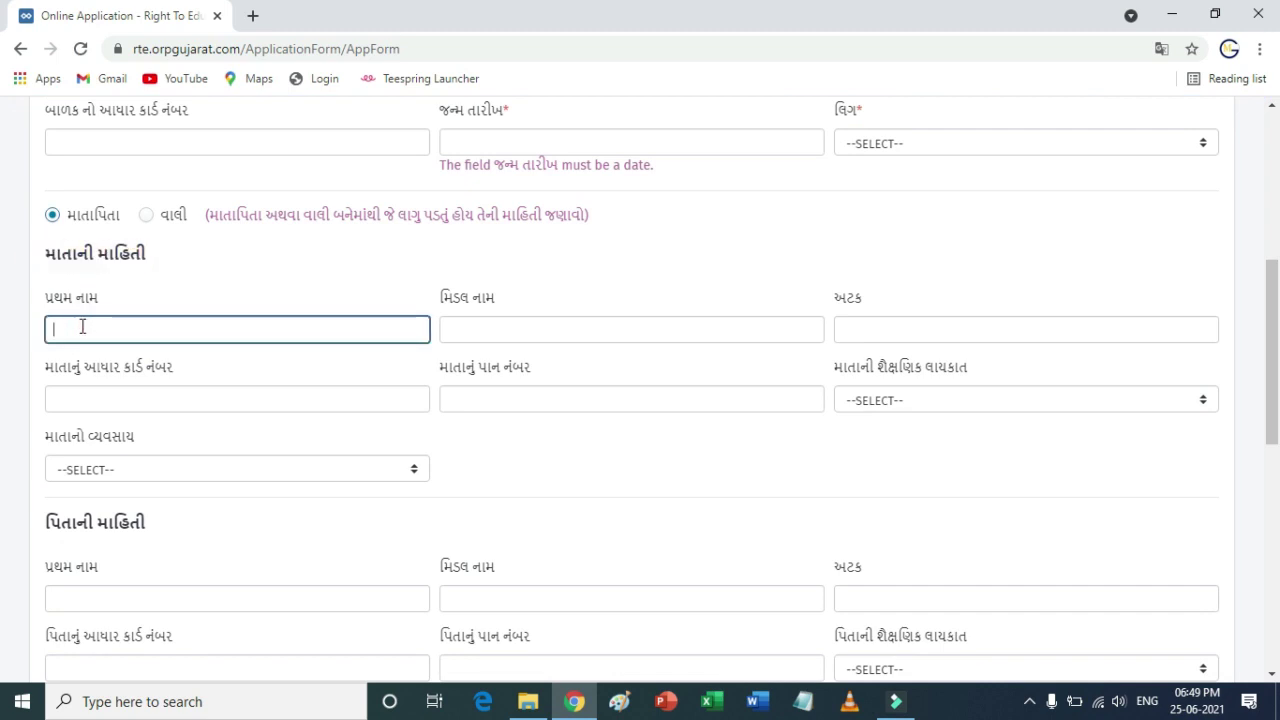
pyautogui.click(455, 331)
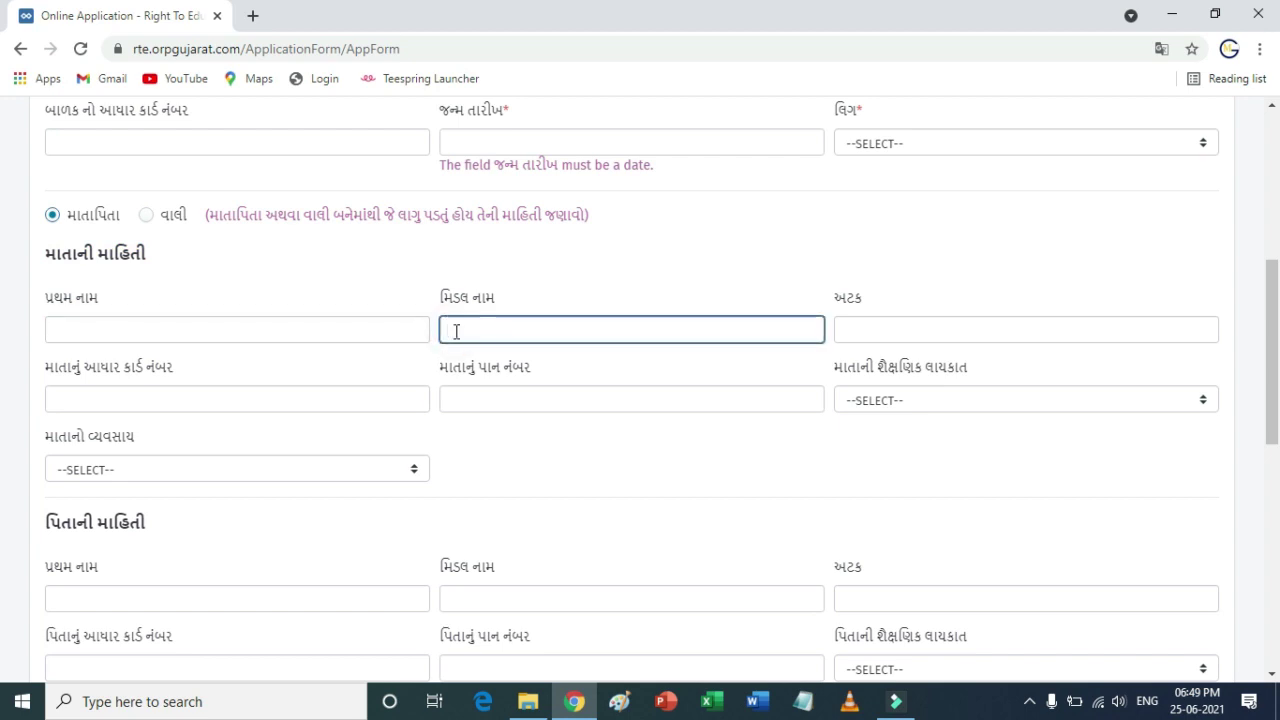
pyautogui.click(865, 327)
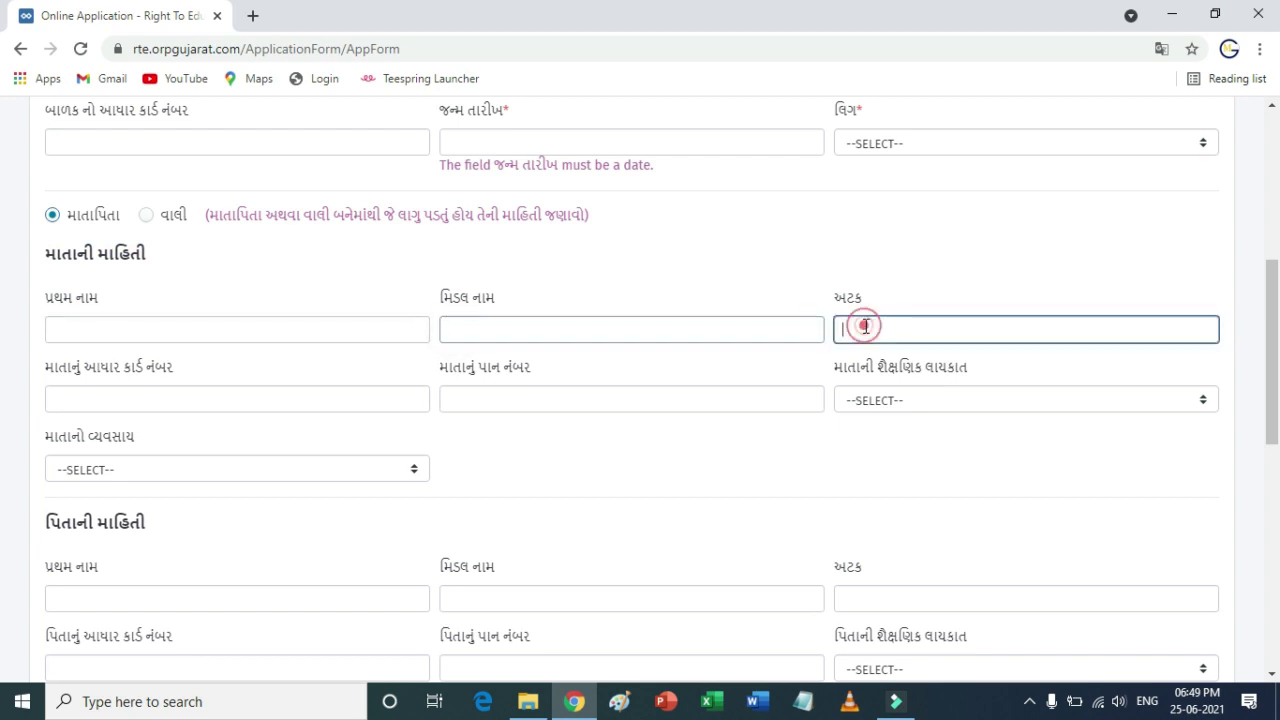
pyautogui.click(60, 400)
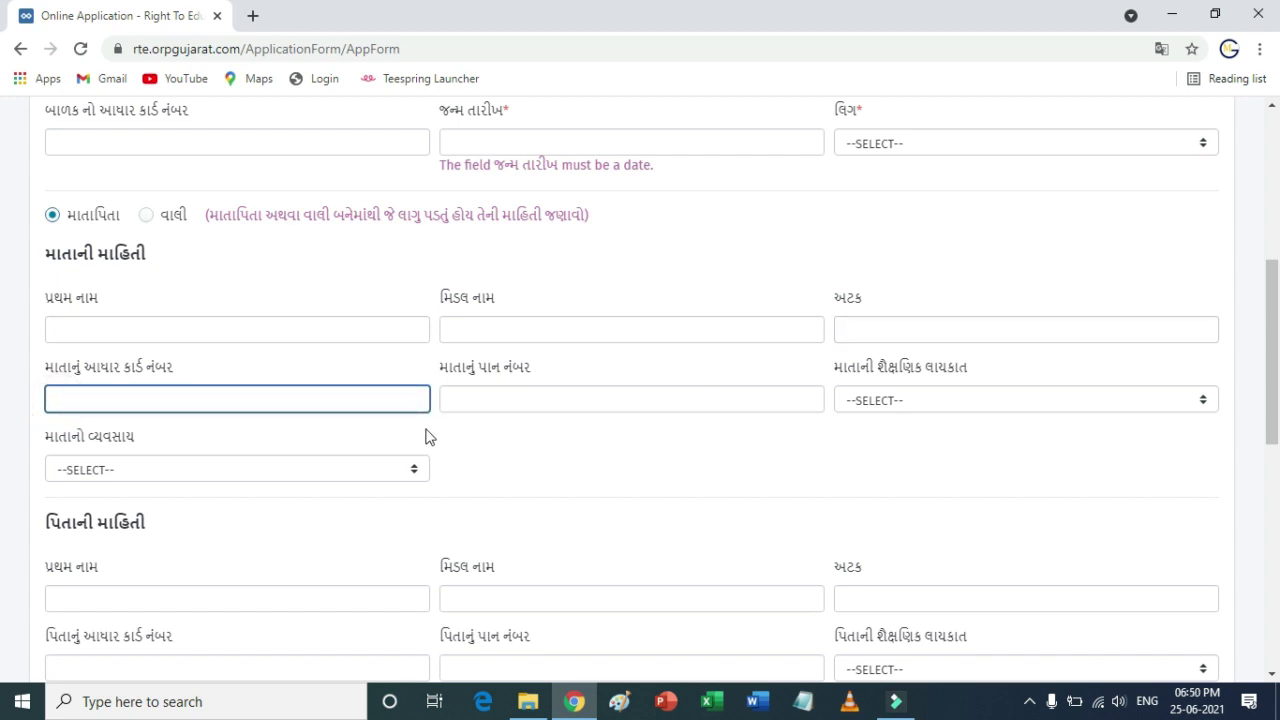
pyautogui.click(507, 398)
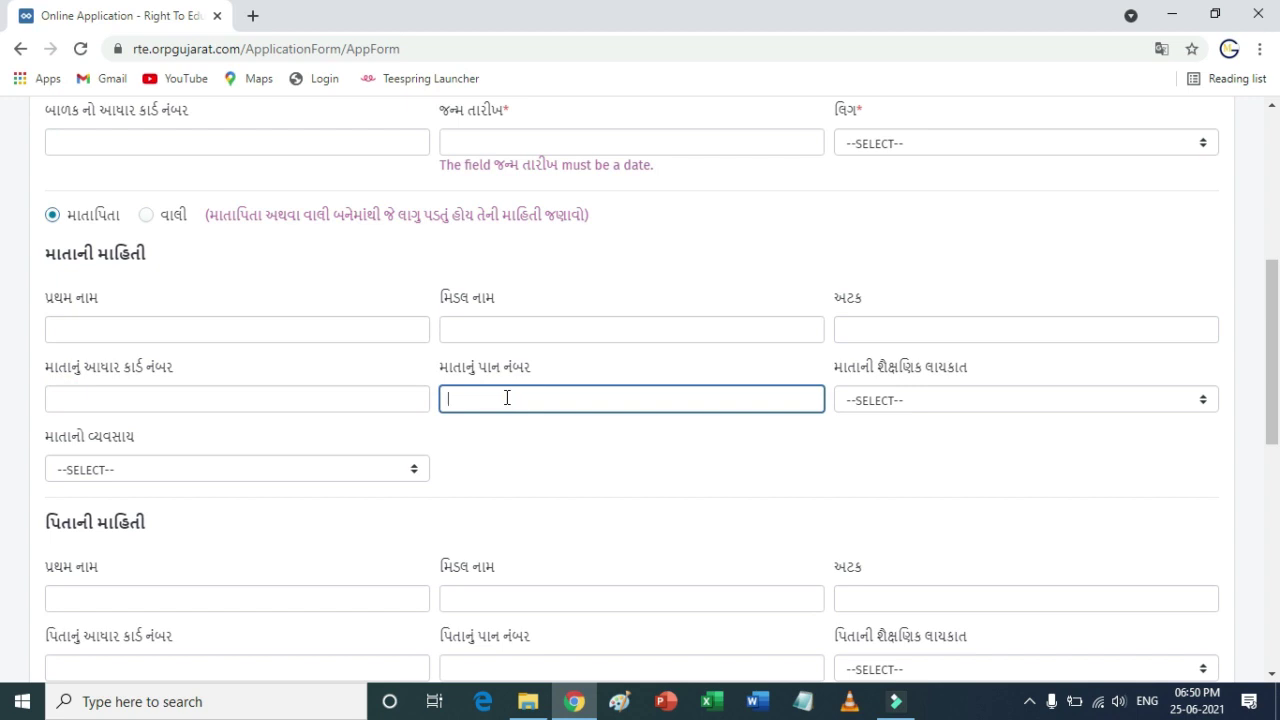
pyautogui.click(926, 400)
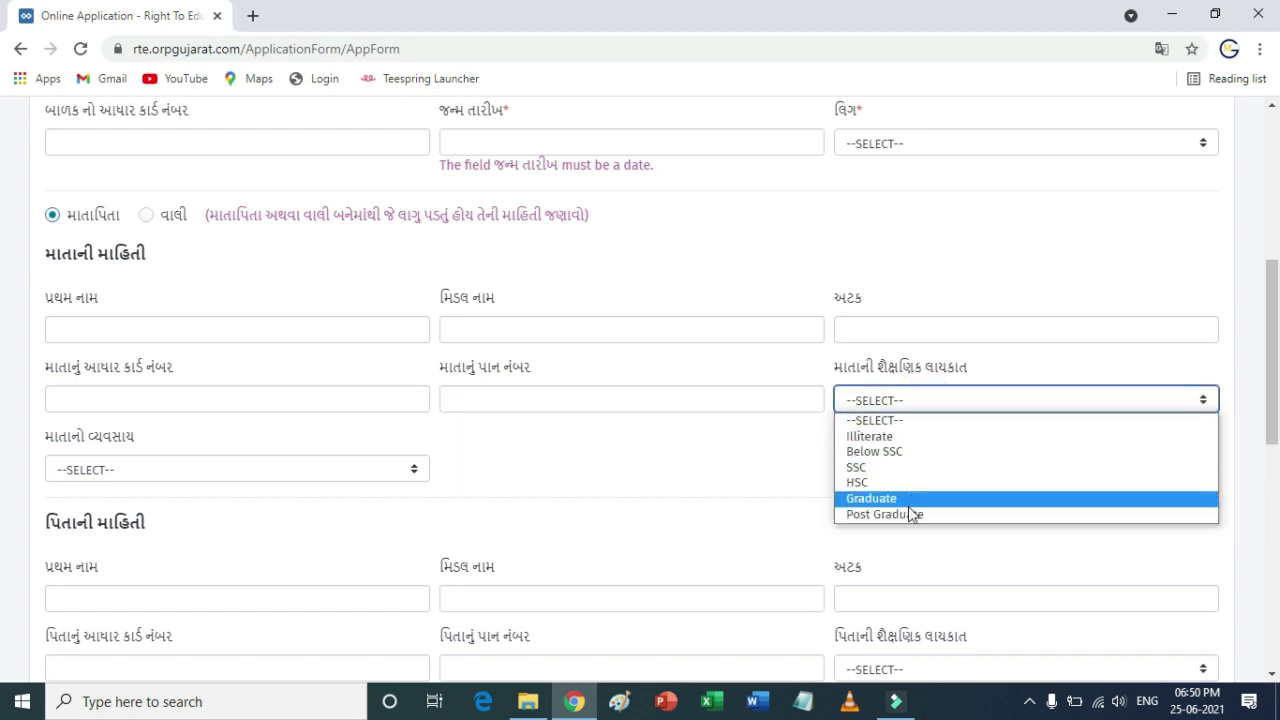
pyautogui.click(778, 456)
pyautogui.click(336, 469)
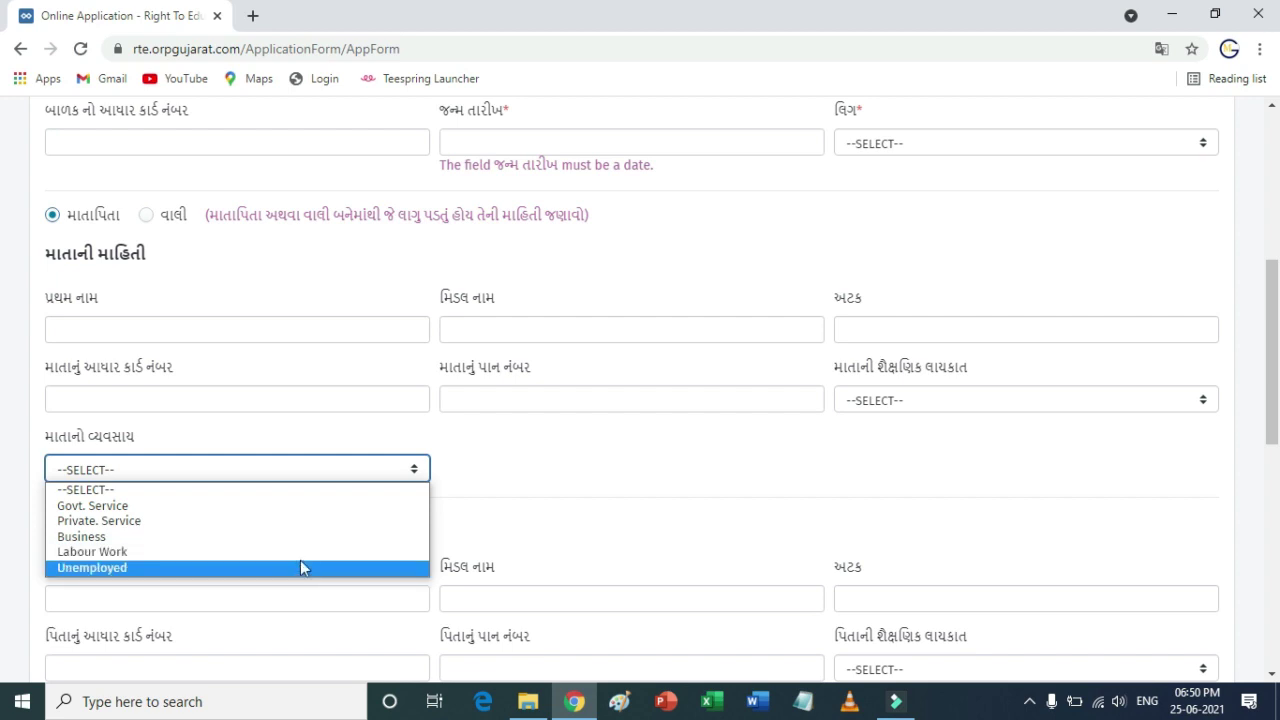
pyautogui.click(518, 470)
# Review the father's information fields: first name, middle name, surname, Aadhaar number, PAN number, and the education and occupation options.
pyautogui.scroll(-3, 522, 468)
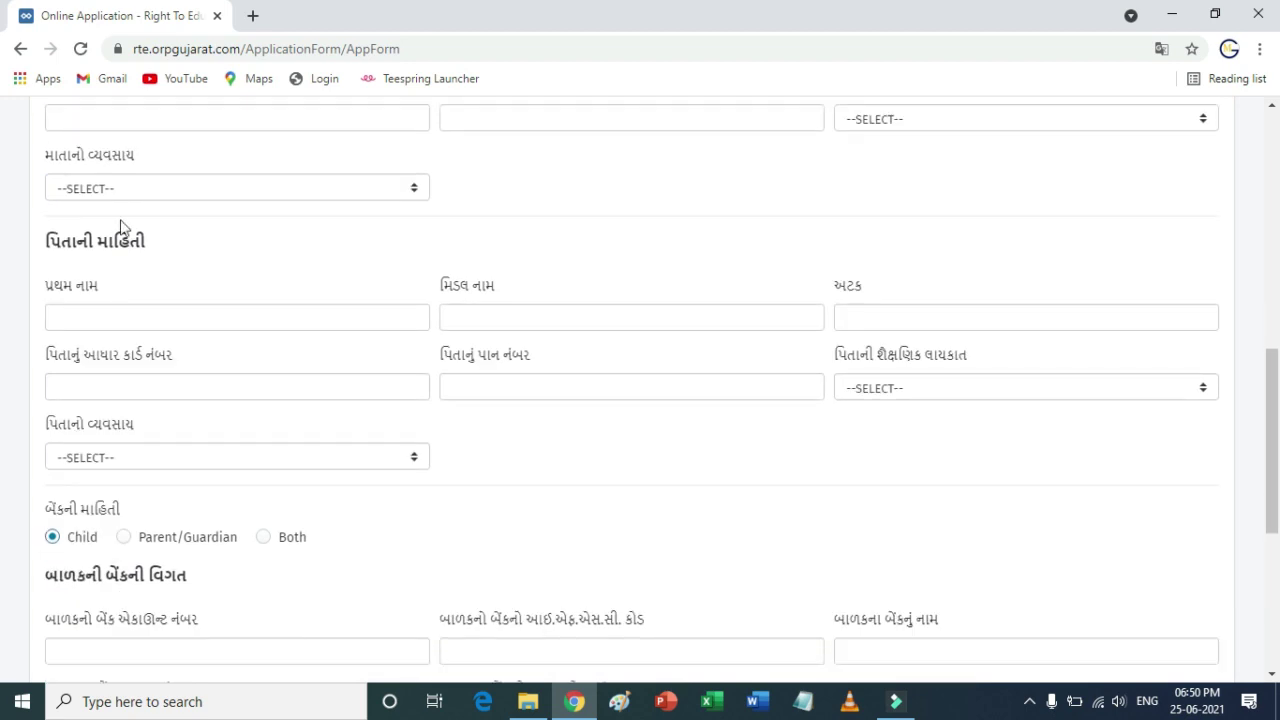
pyautogui.moveTo(40, 242); pyautogui.dragTo(145, 249)
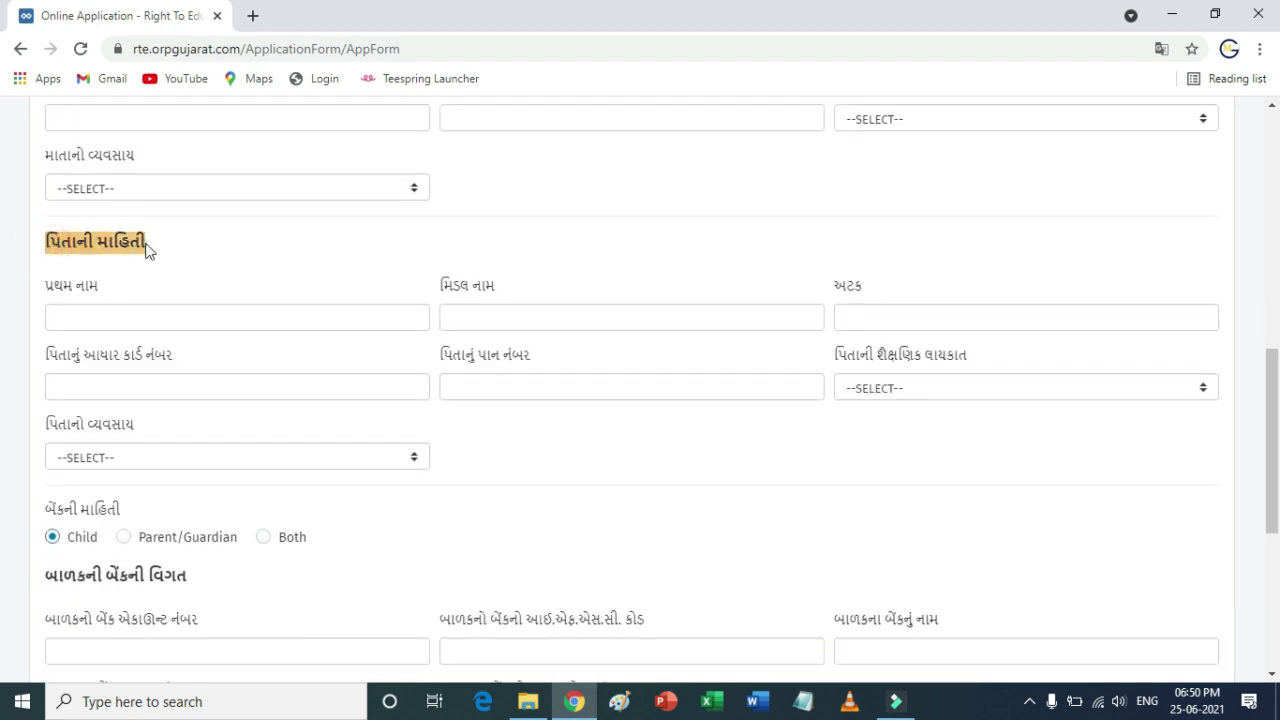
pyautogui.click(99, 317)
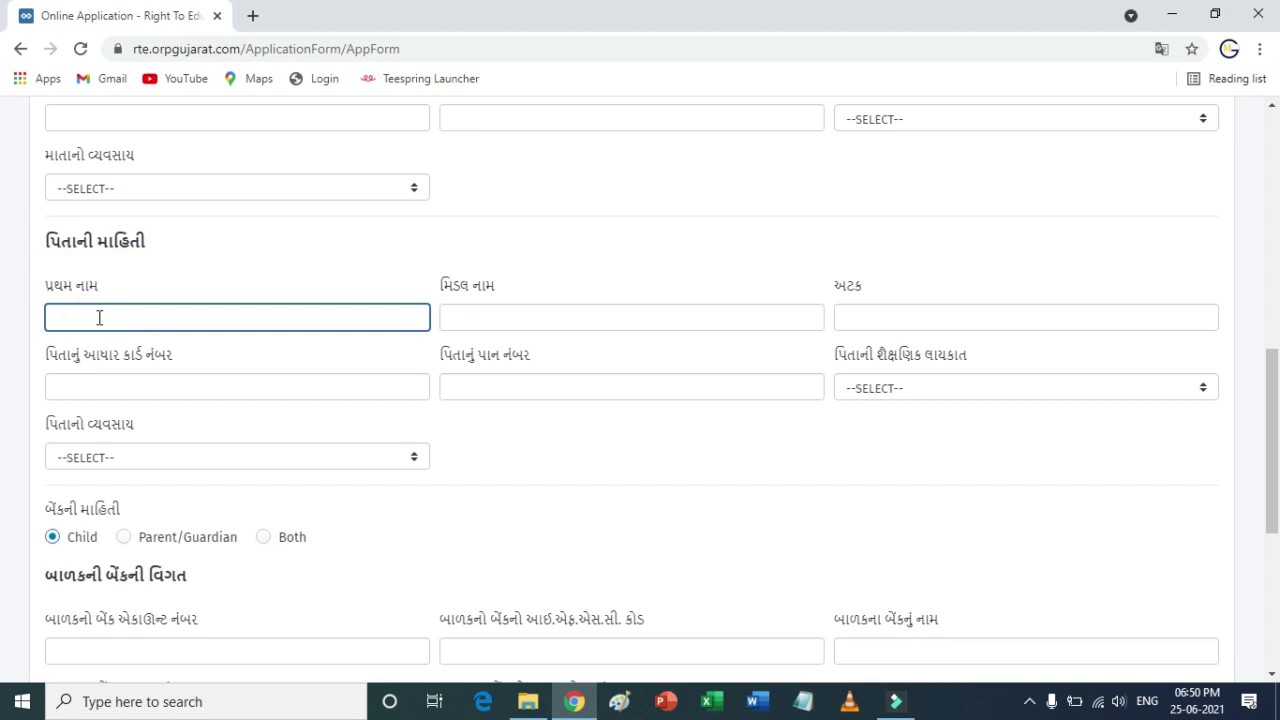
pyautogui.click(474, 317)
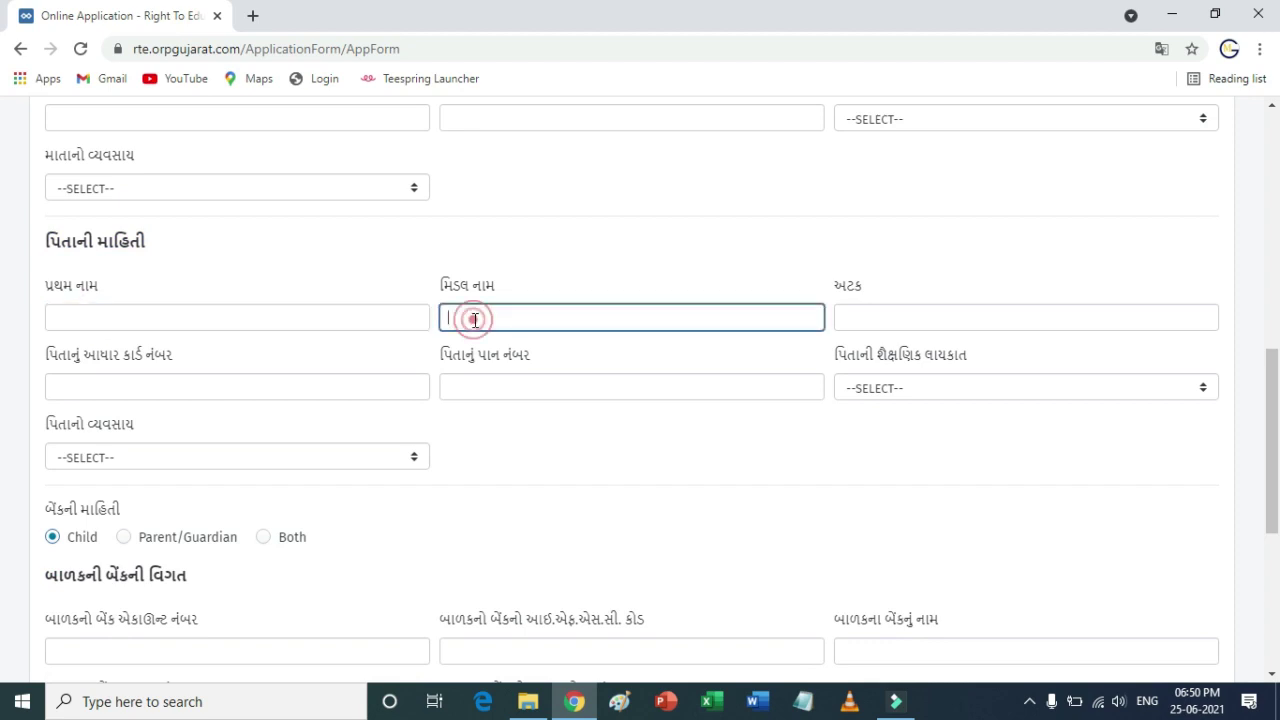
pyautogui.click(877, 318)
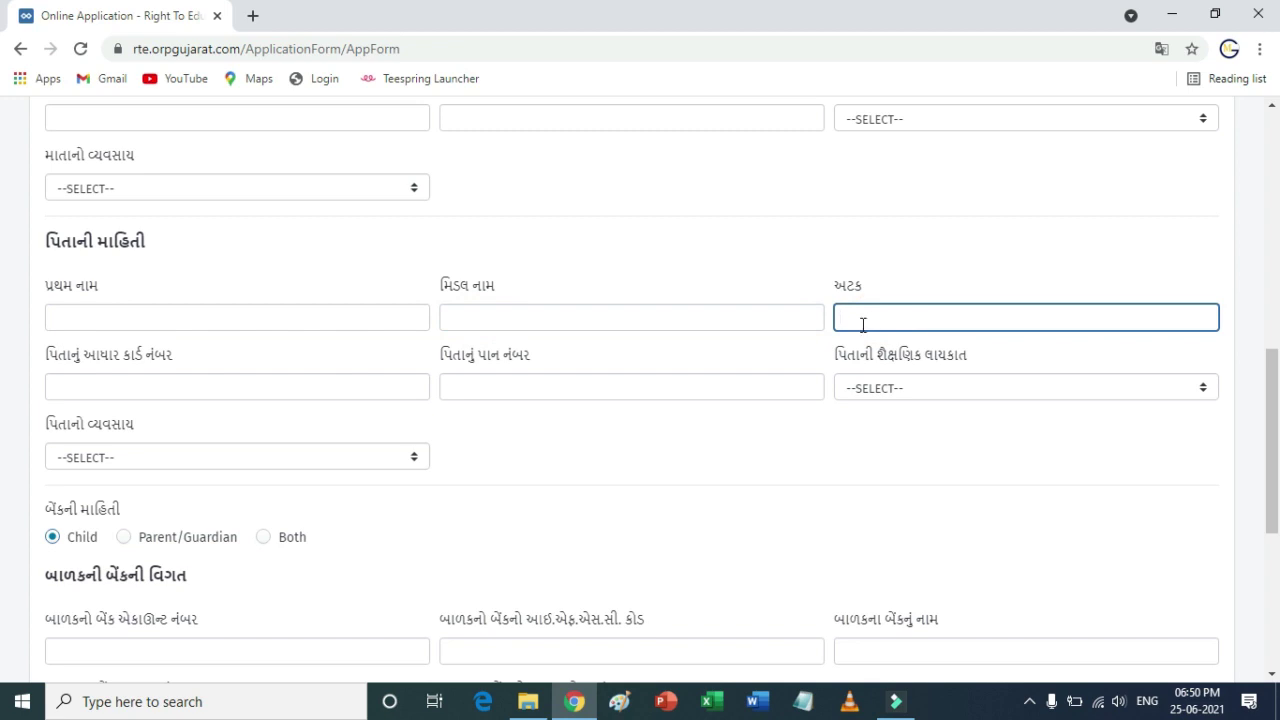
pyautogui.click(144, 384)
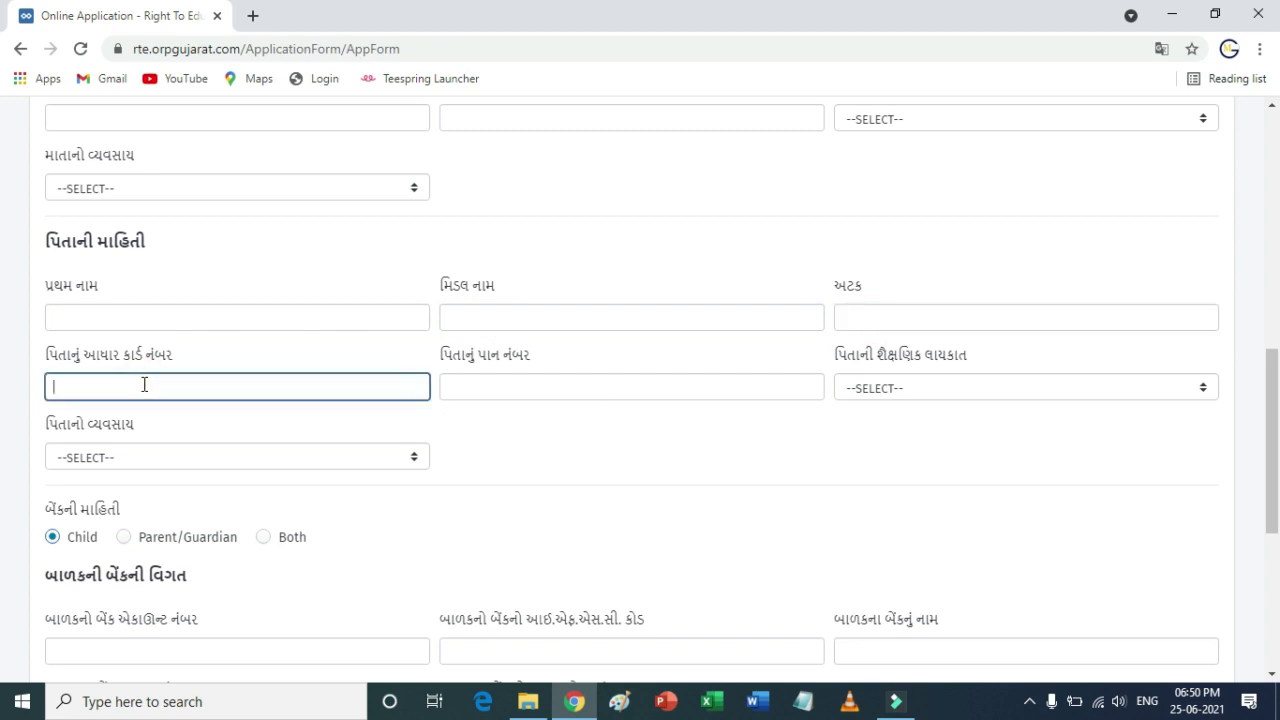
pyautogui.click(522, 387)
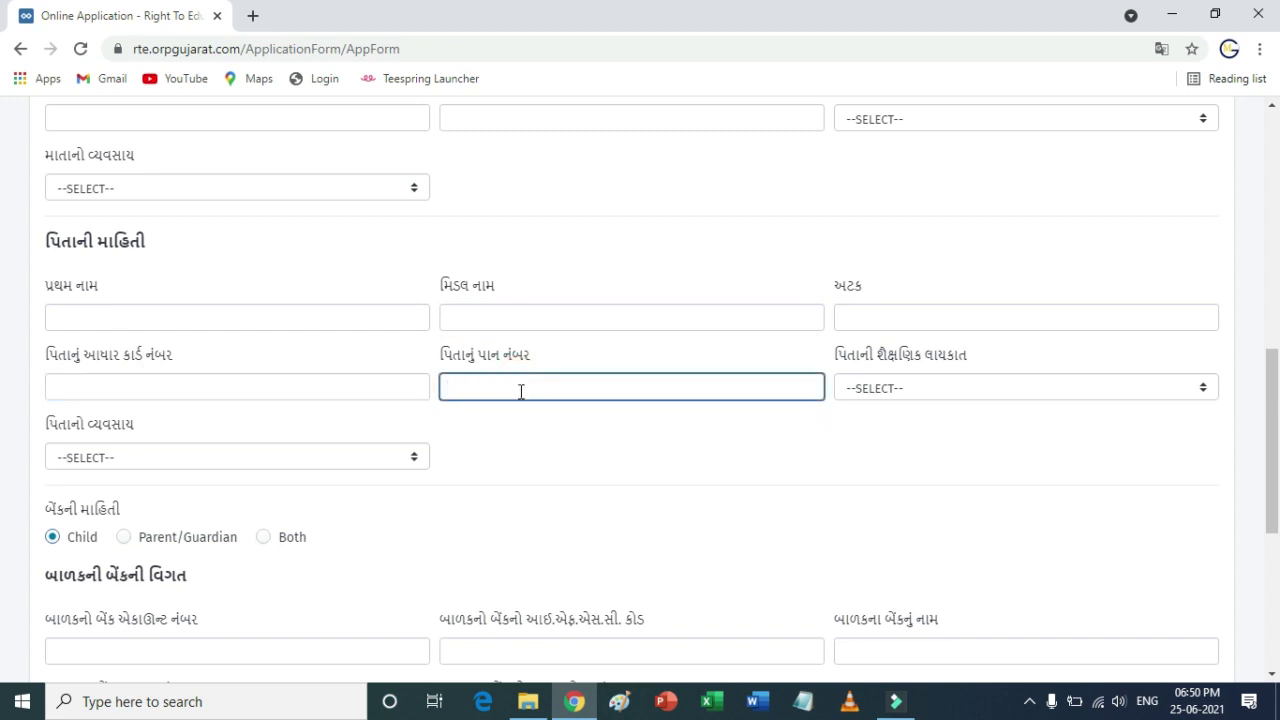
pyautogui.click(916, 392)
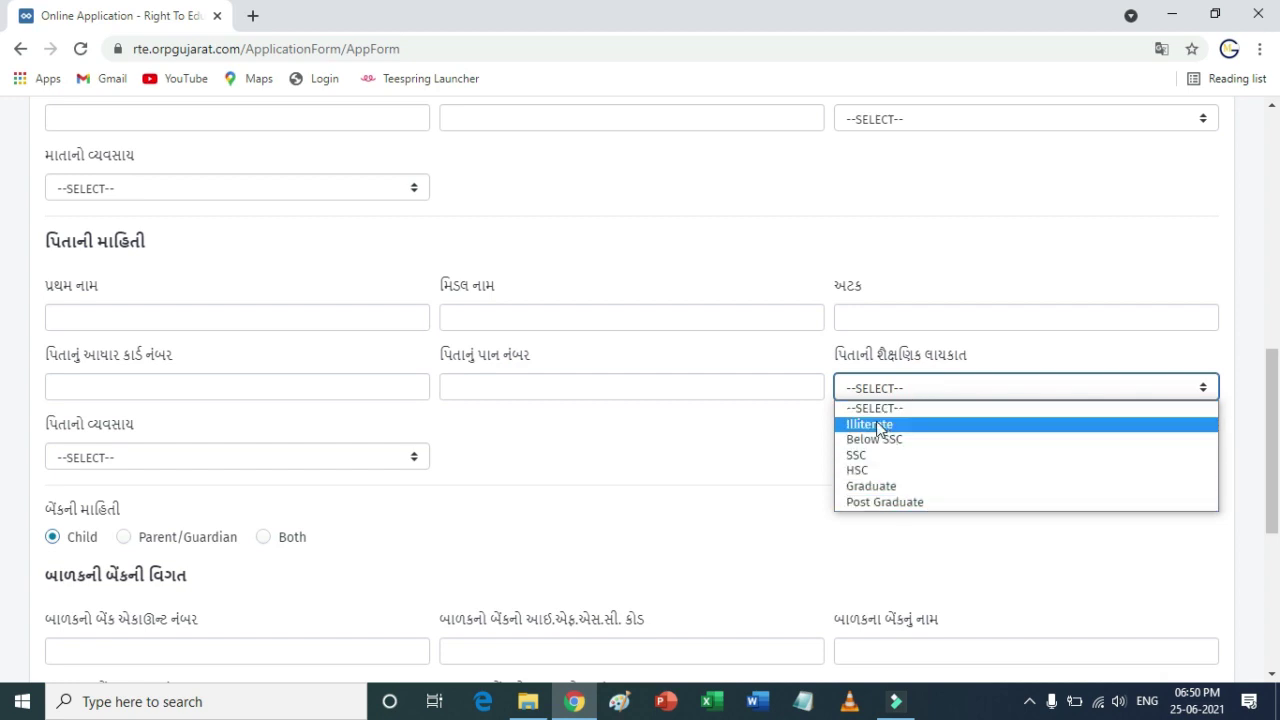
pyautogui.click(799, 428)
pyautogui.click(305, 456)
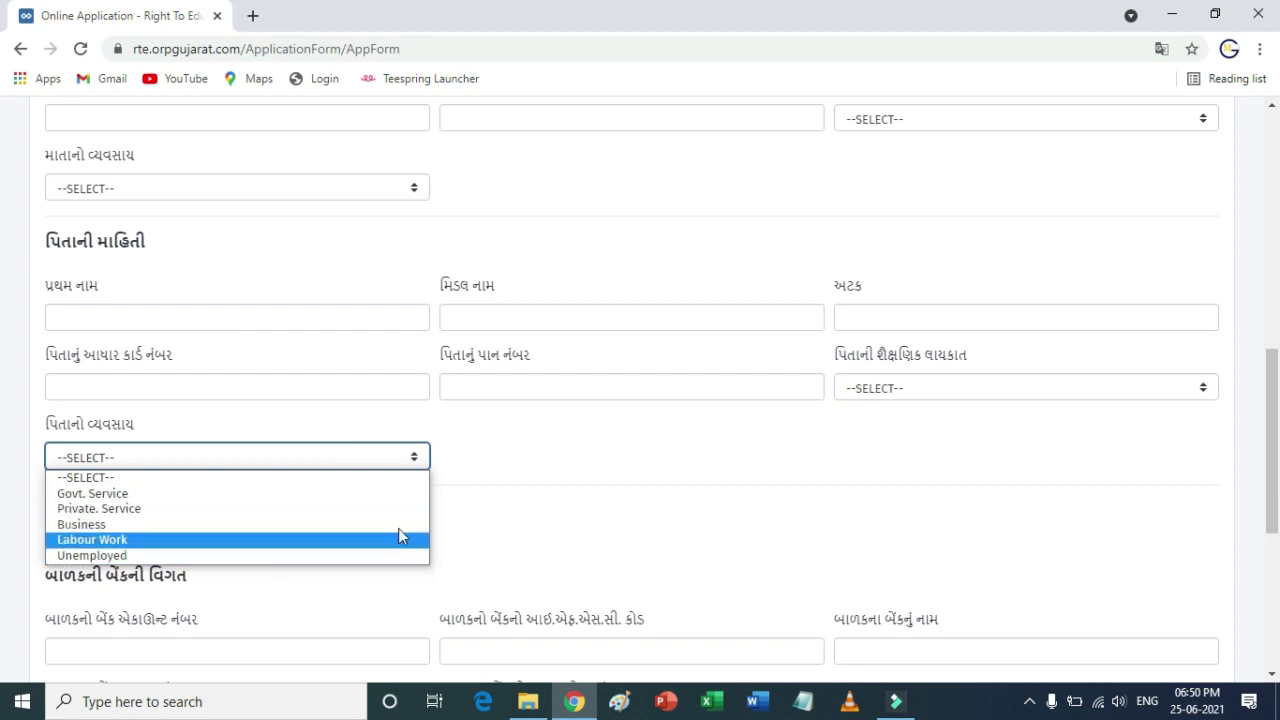
pyautogui.click(518, 464)
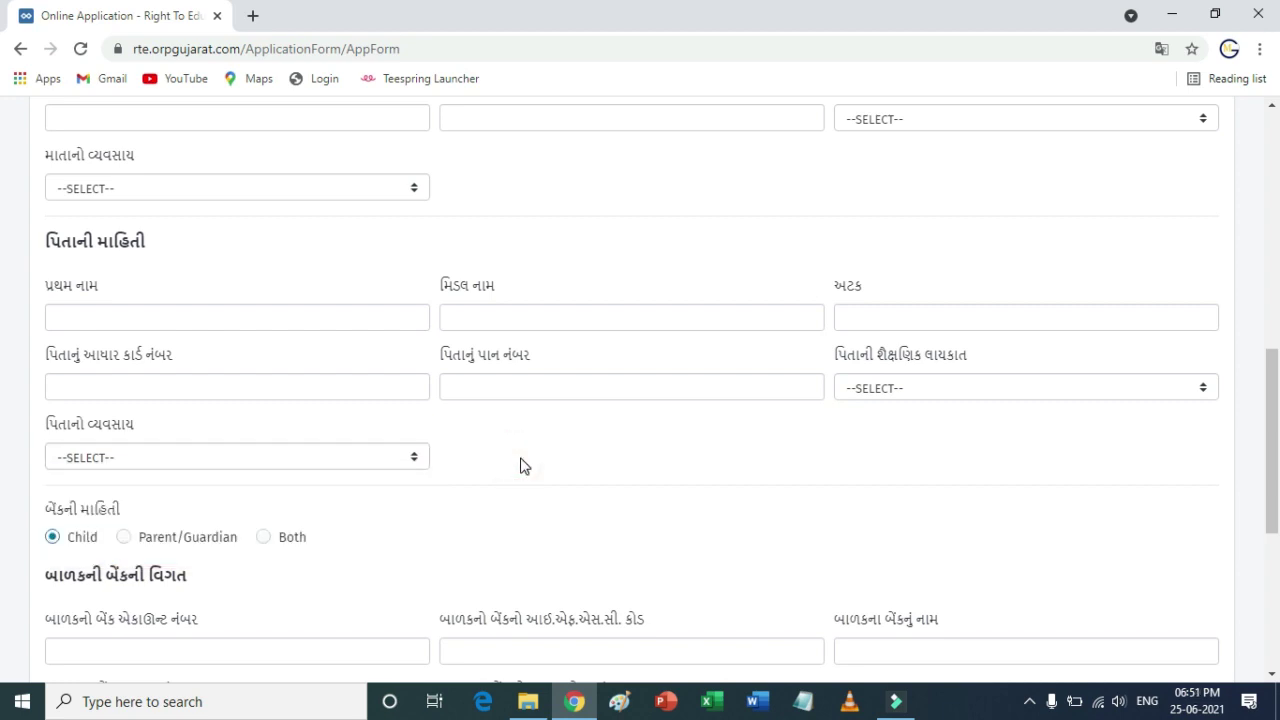
# Preview the bank information (બેંકની માહિતી) with the Both option and examine its child and parent/guardian bank detail sections.
pyautogui.scroll(-2, 520, 466)
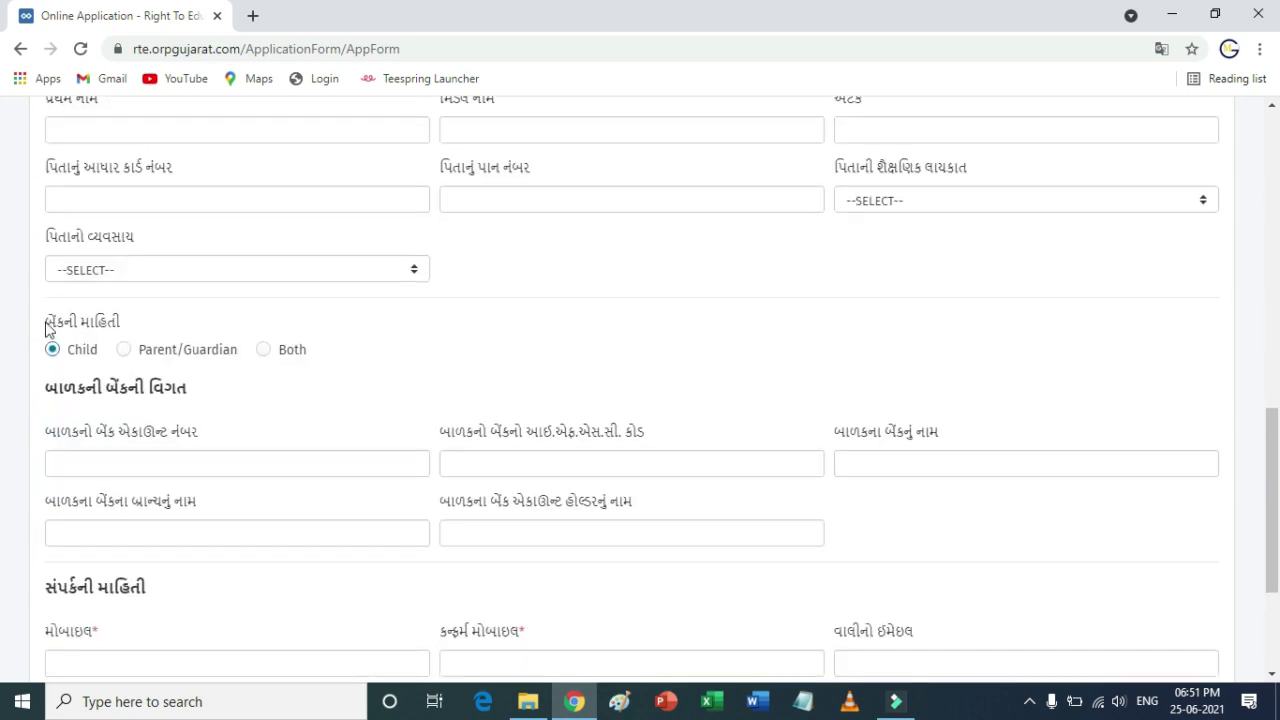
pyautogui.moveTo(46, 328); pyautogui.dragTo(120, 325)
pyautogui.click(86, 358)
pyautogui.click(124, 350)
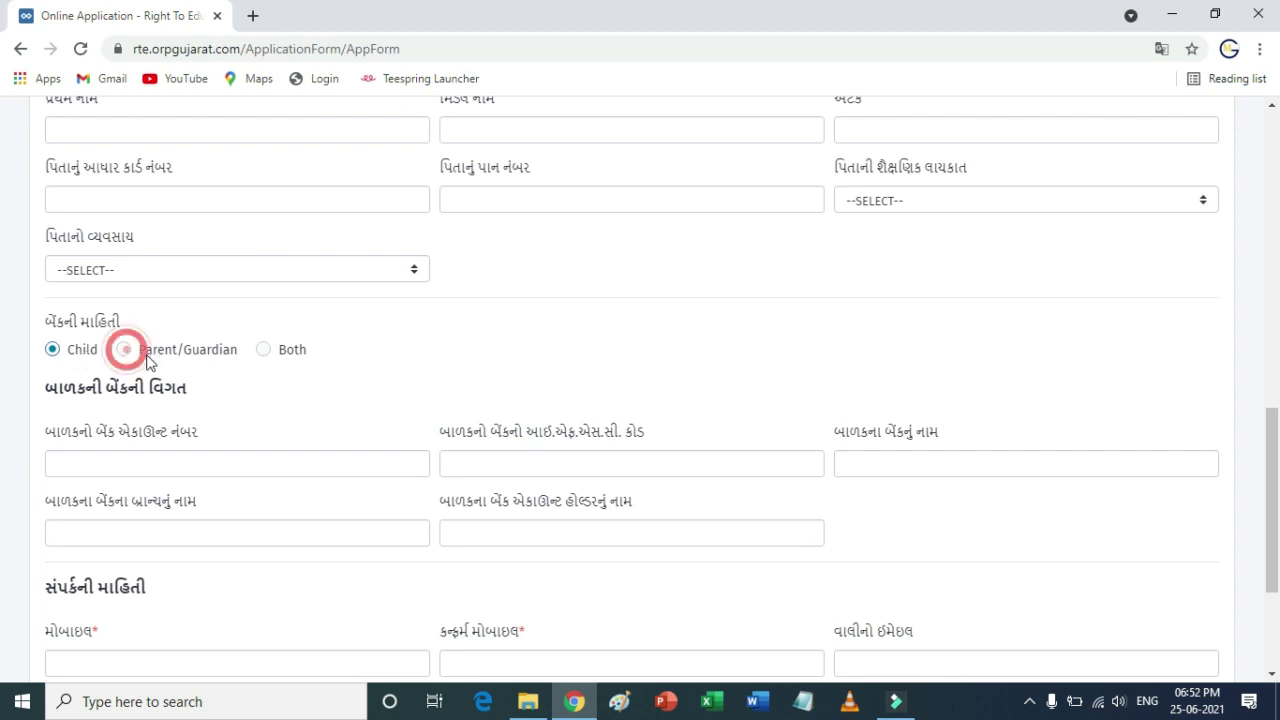
pyautogui.click(265, 352)
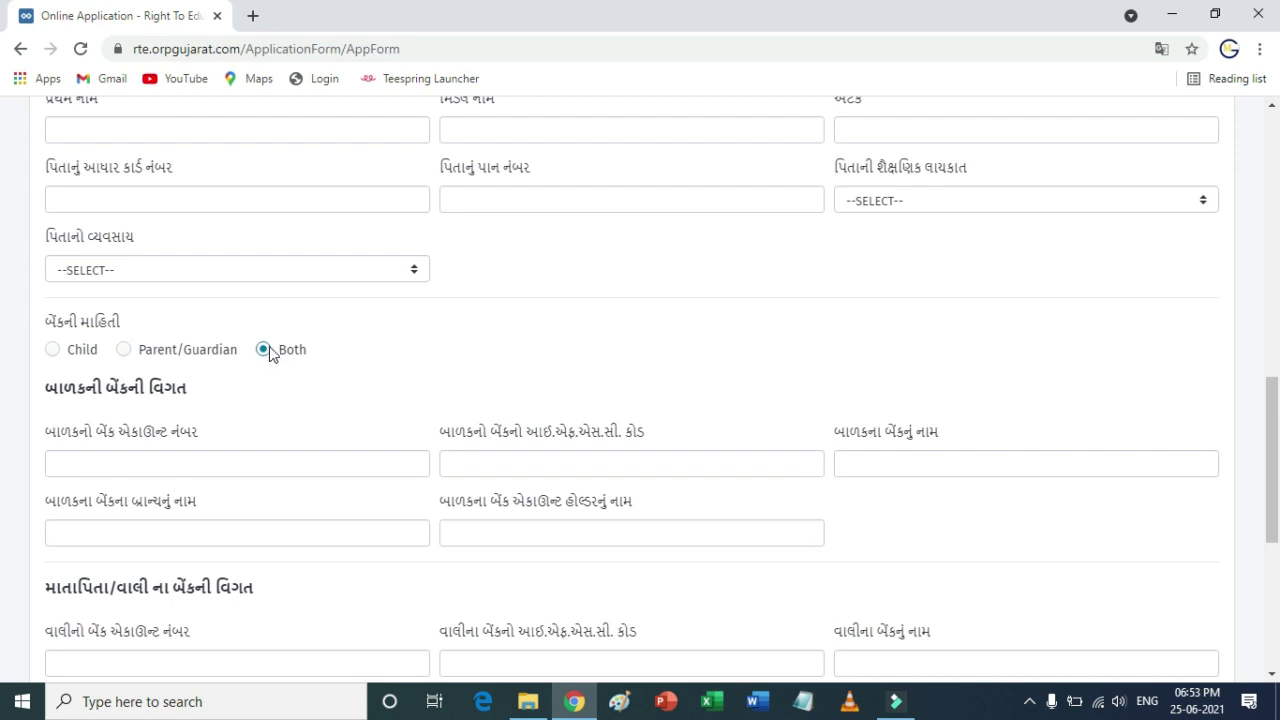
pyautogui.moveTo(48, 390); pyautogui.dragTo(198, 393)
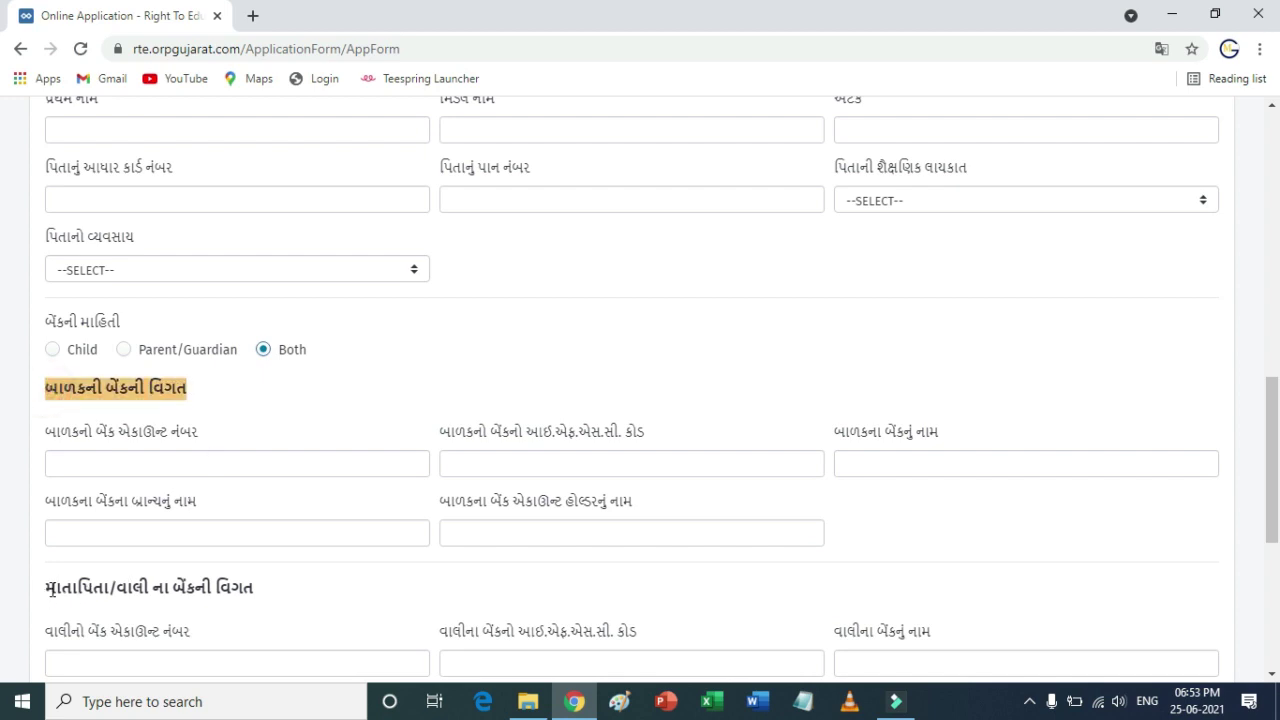
pyautogui.moveTo(45, 593); pyautogui.dragTo(268, 596)
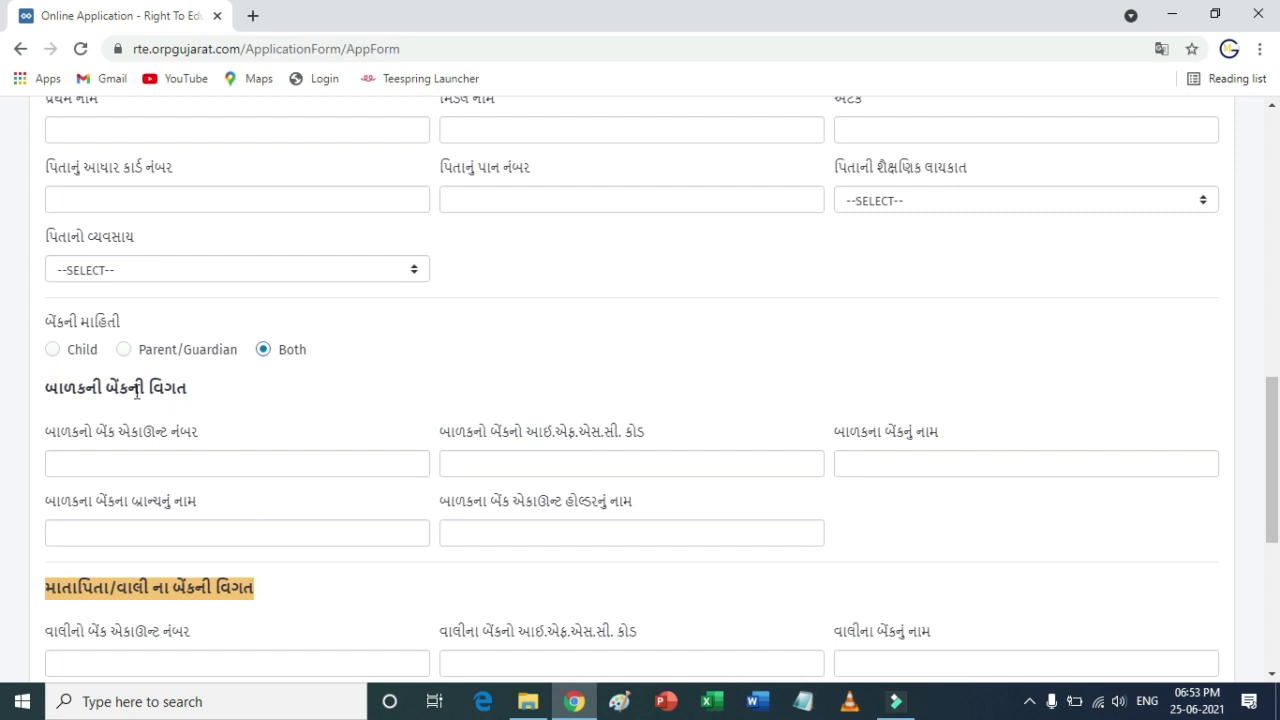
# Compare the bank detail sections for the Child and Parent/Guardian options, finishing with Child selected.
pyautogui.click(53, 351)
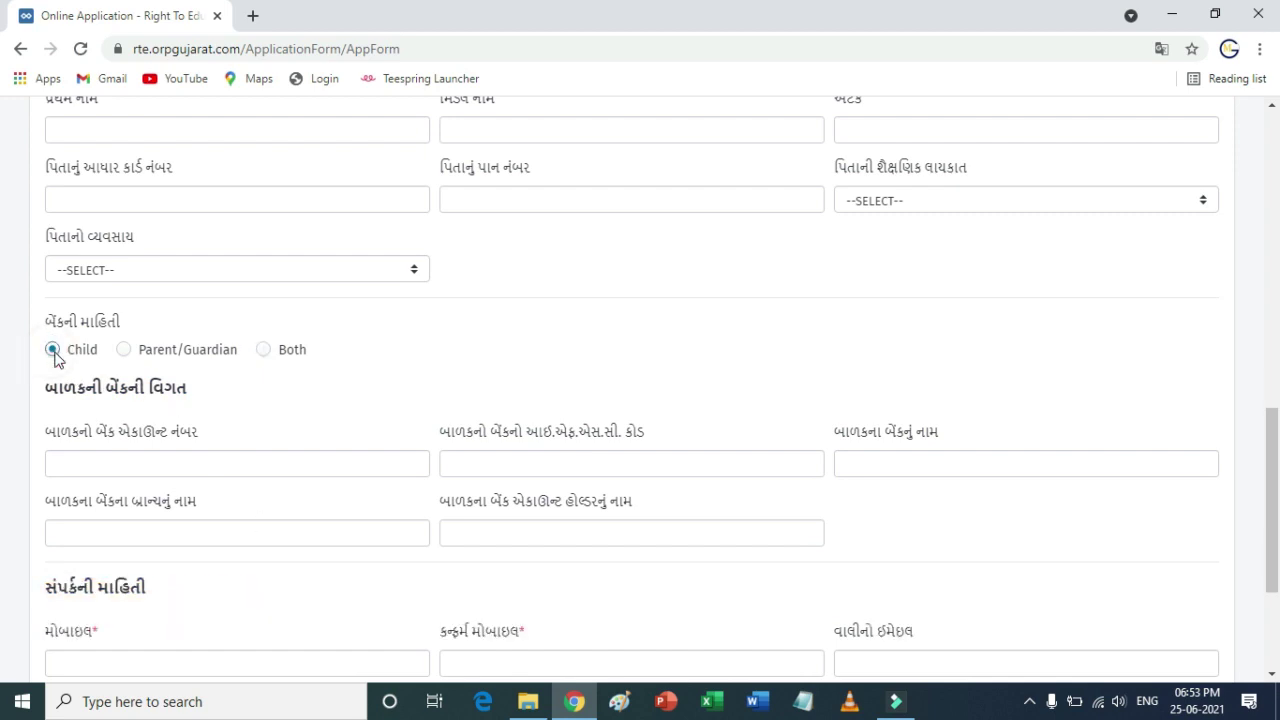
pyautogui.moveTo(46, 388); pyautogui.dragTo(182, 390)
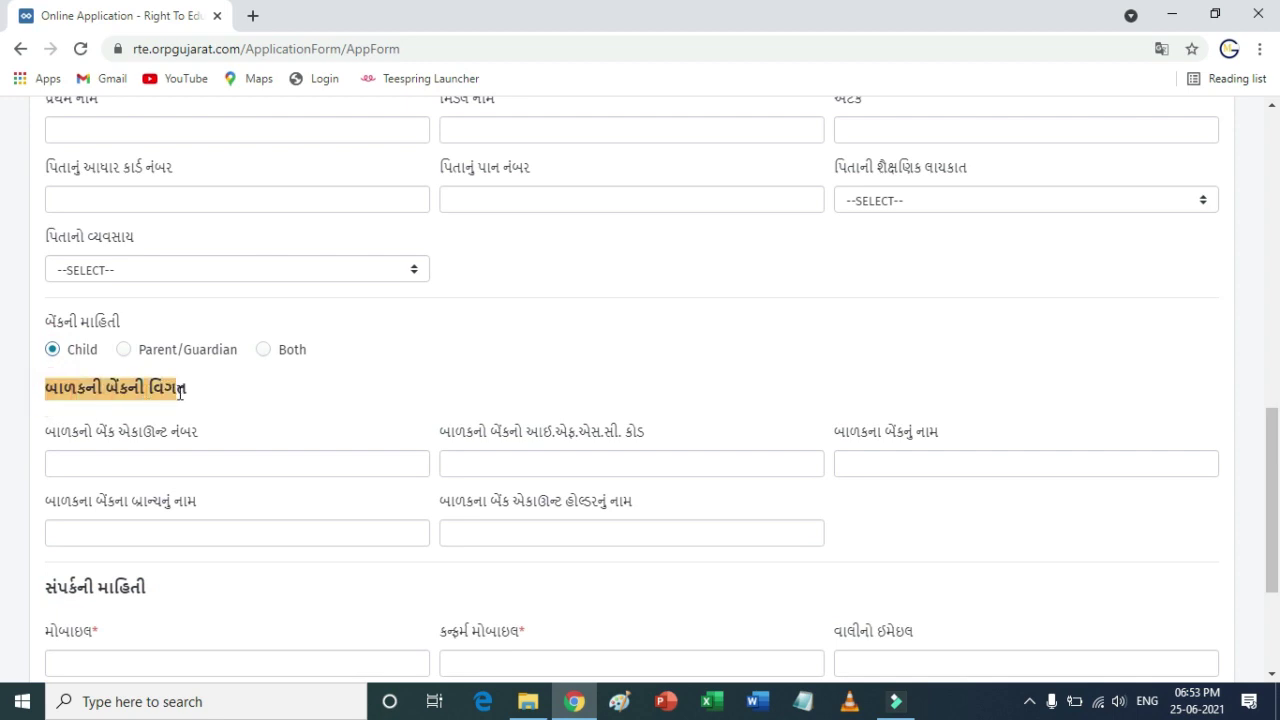
pyautogui.click(123, 350)
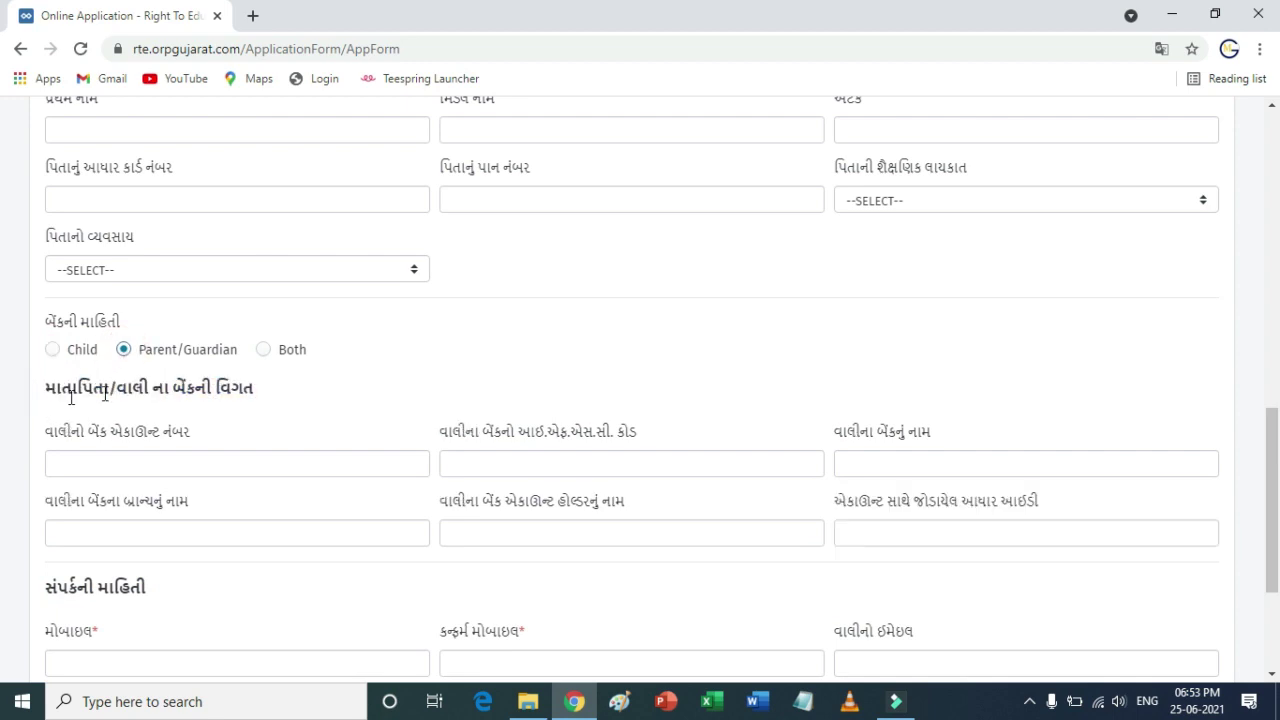
pyautogui.moveTo(46, 388); pyautogui.dragTo(254, 388)
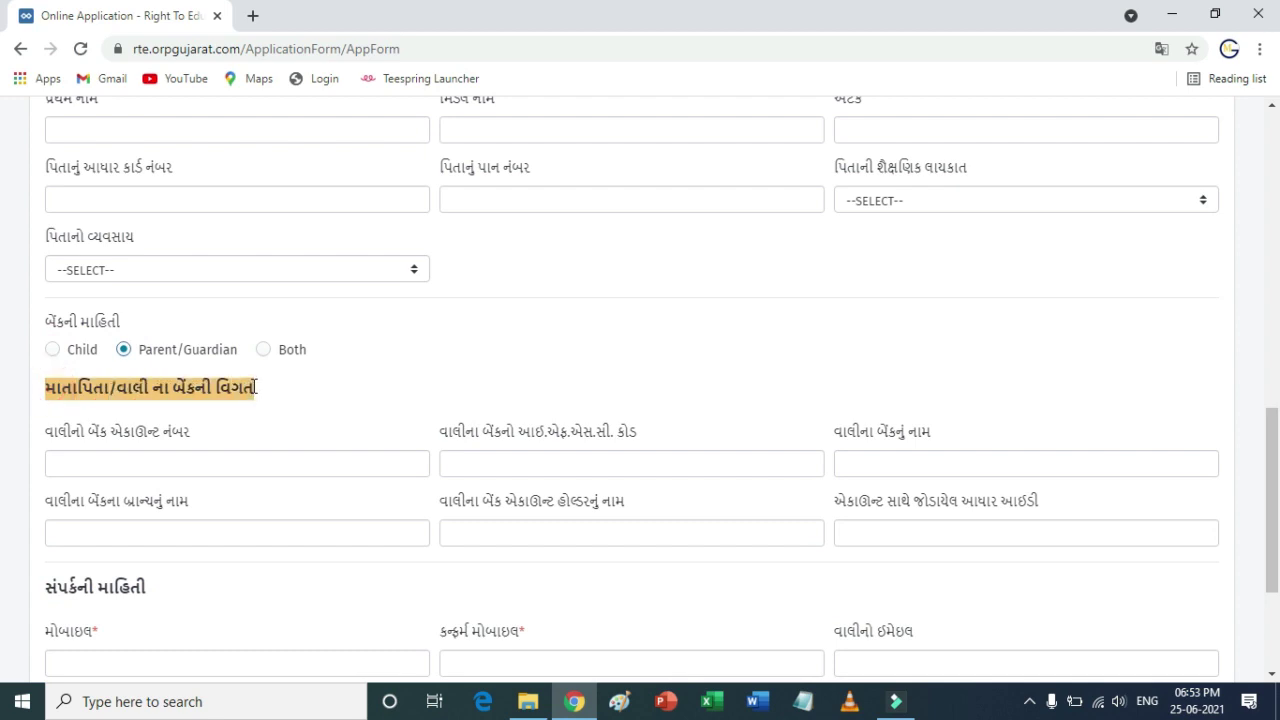
pyautogui.click(52, 349)
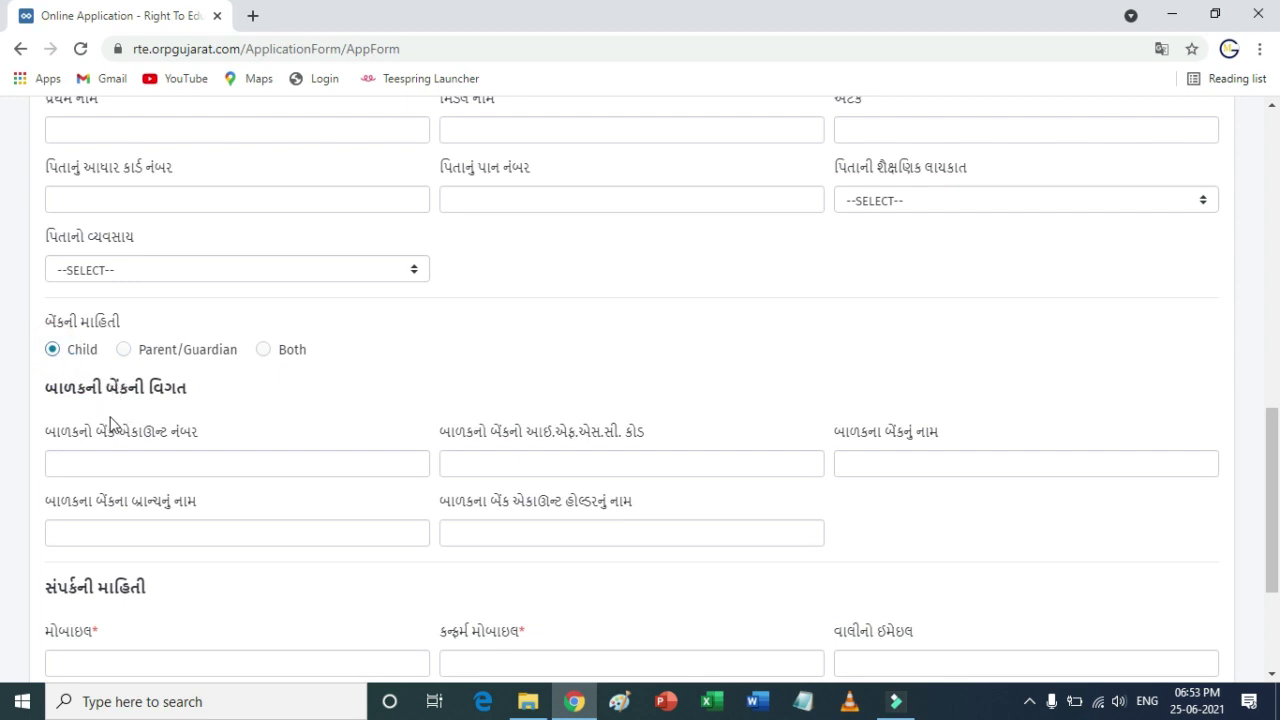
# Review the child's bank detail fields: account number, IFSC code, bank name, branch name and account holder's name.
pyautogui.moveTo(57, 388); pyautogui.dragTo(193, 397)
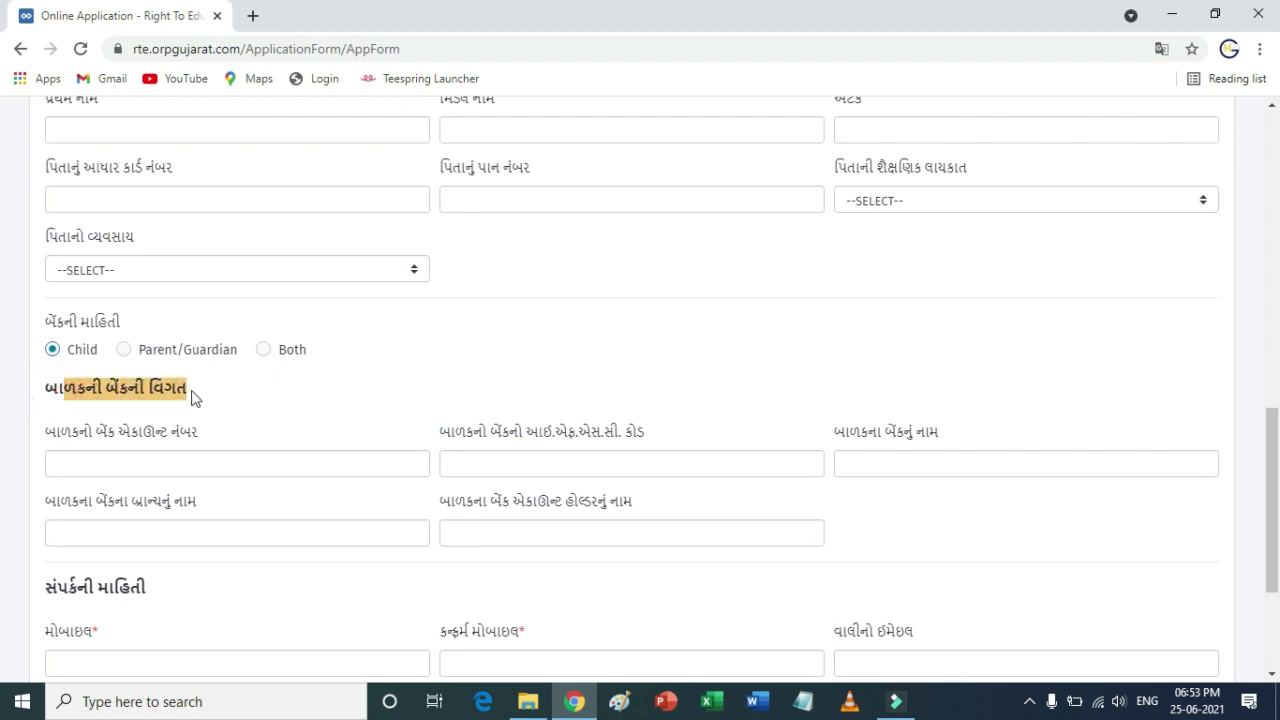
pyautogui.click(106, 455)
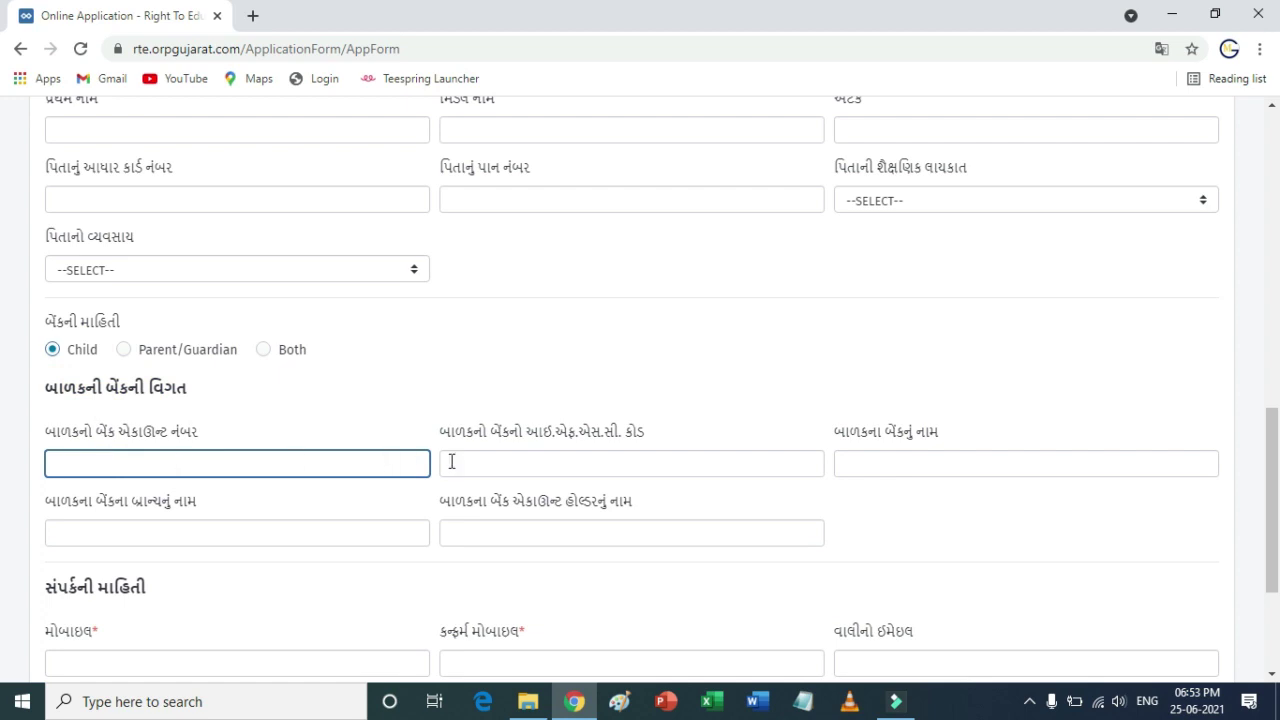
pyautogui.click(488, 463)
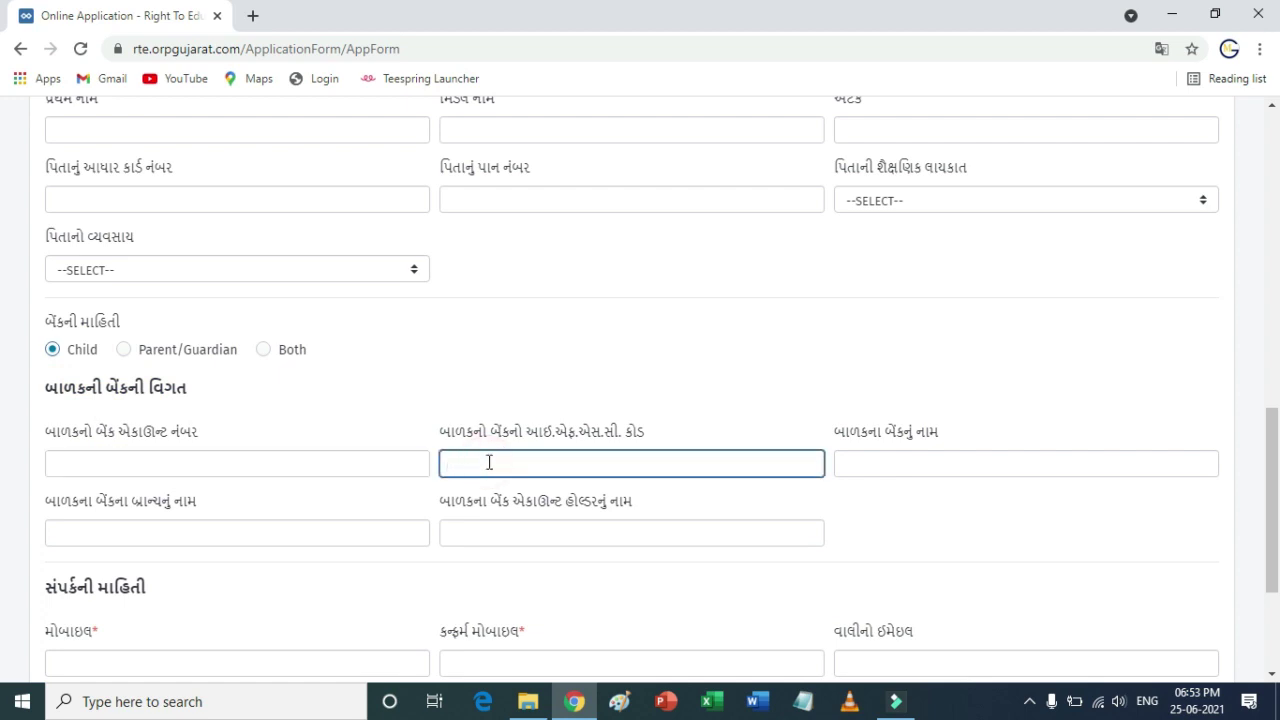
pyautogui.click(904, 457)
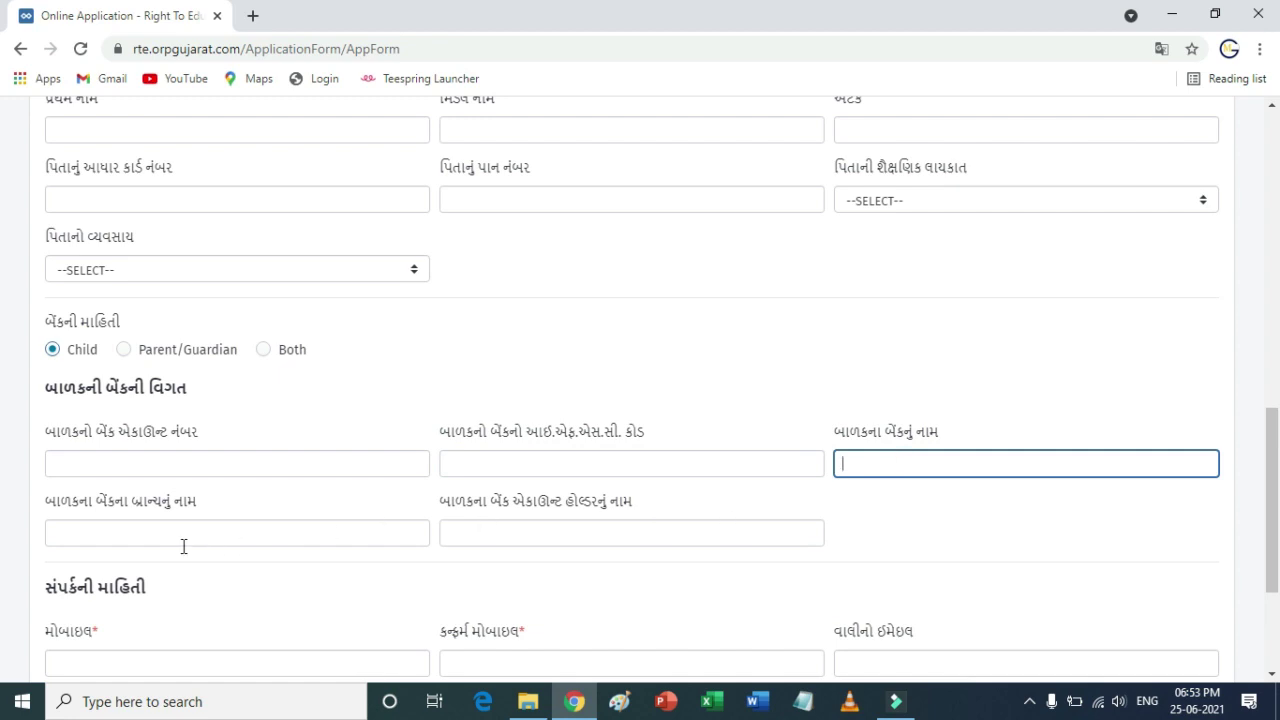
pyautogui.click(123, 530)
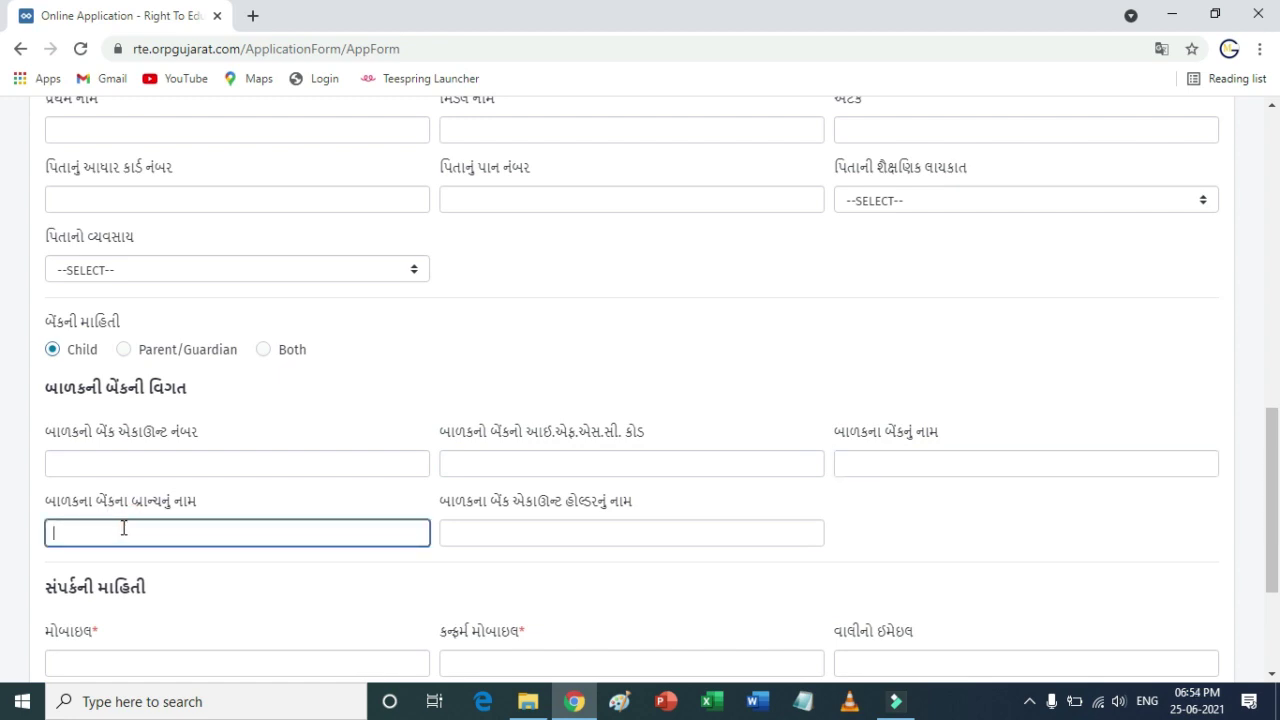
pyautogui.click(510, 538)
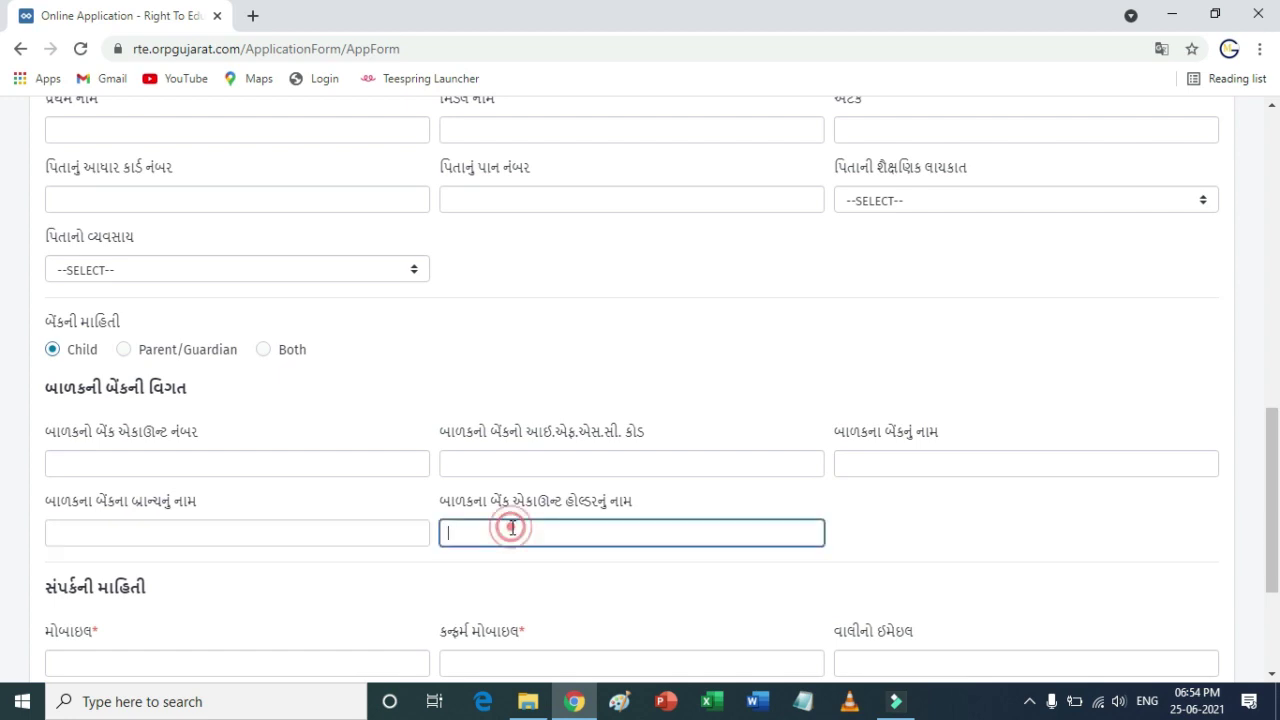
# Review the contact information fields (સંપર્કની માહિતી): mobile, confirm mobile and guardian's email.
pyautogui.scroll(-3, 500, 522)
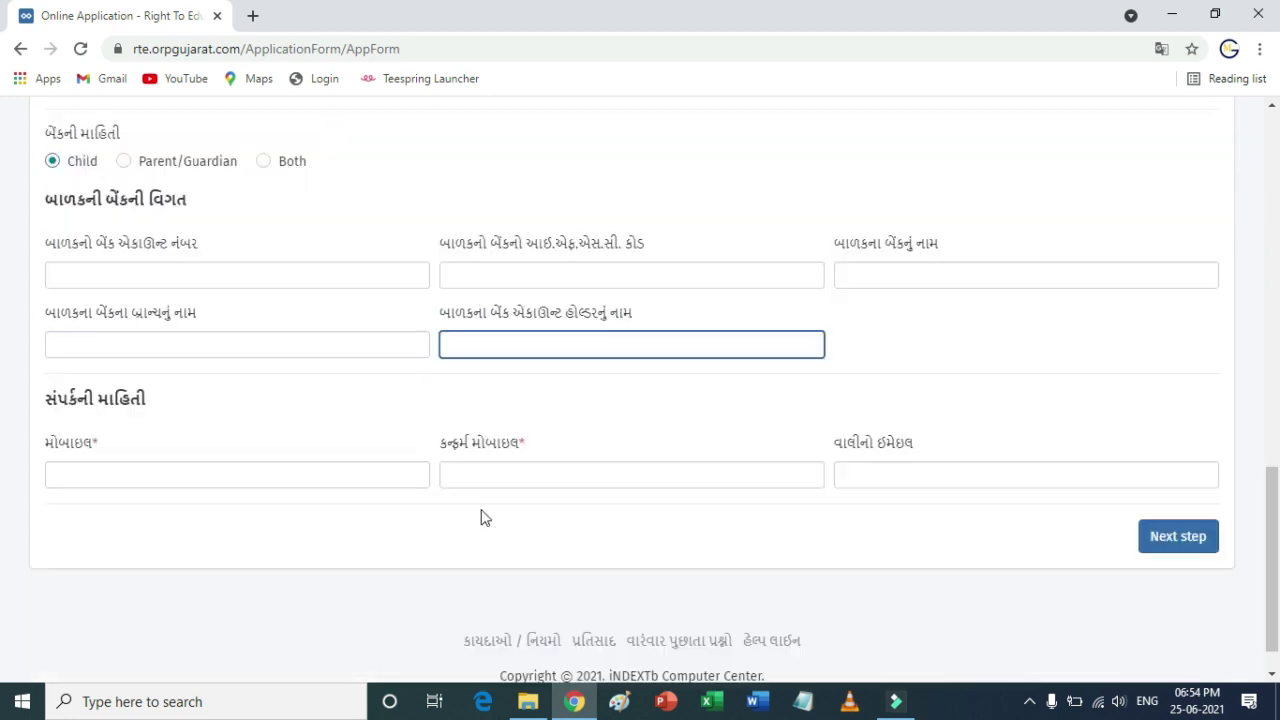
pyautogui.moveTo(44, 350); pyautogui.dragTo(149, 362)
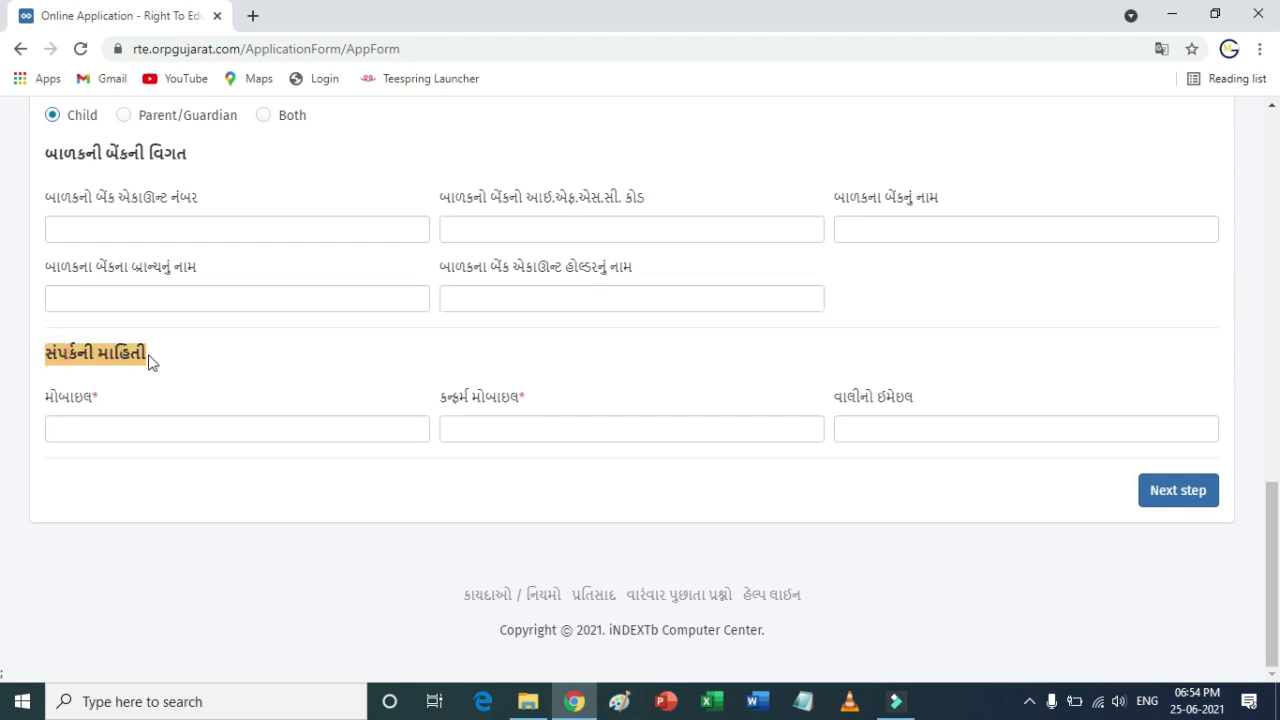
pyautogui.click(150, 427)
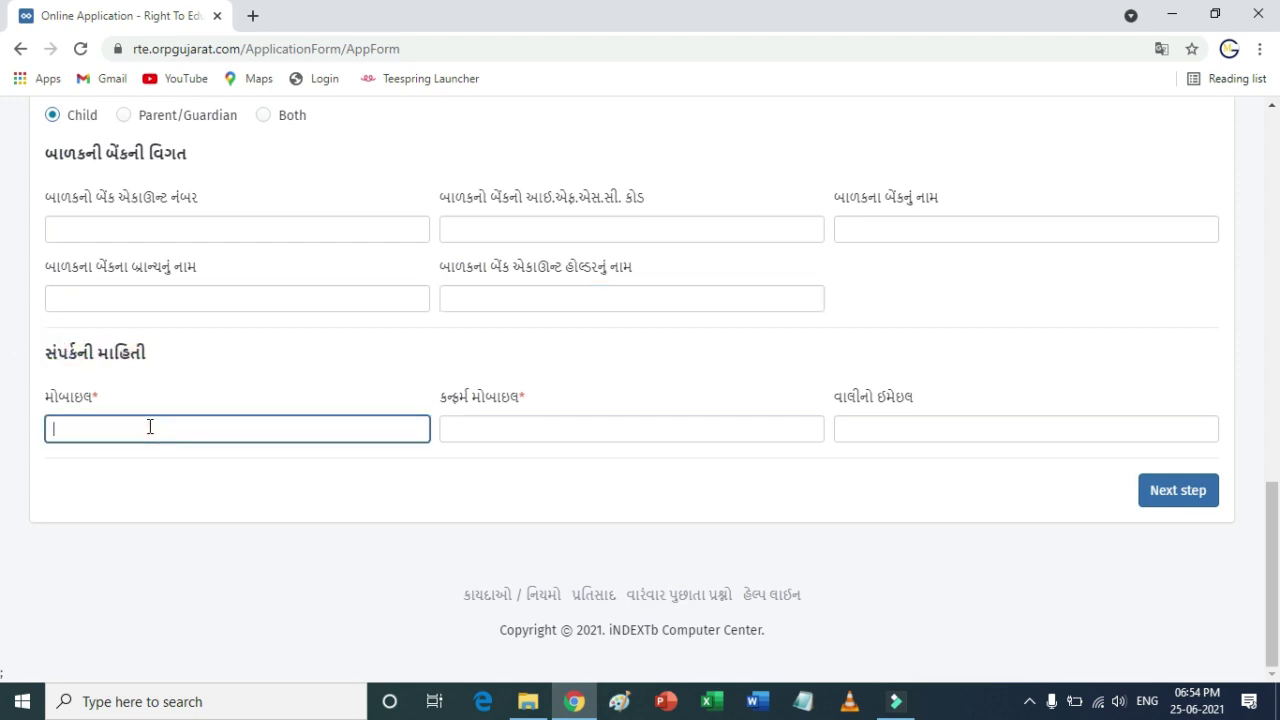
pyautogui.click(477, 434)
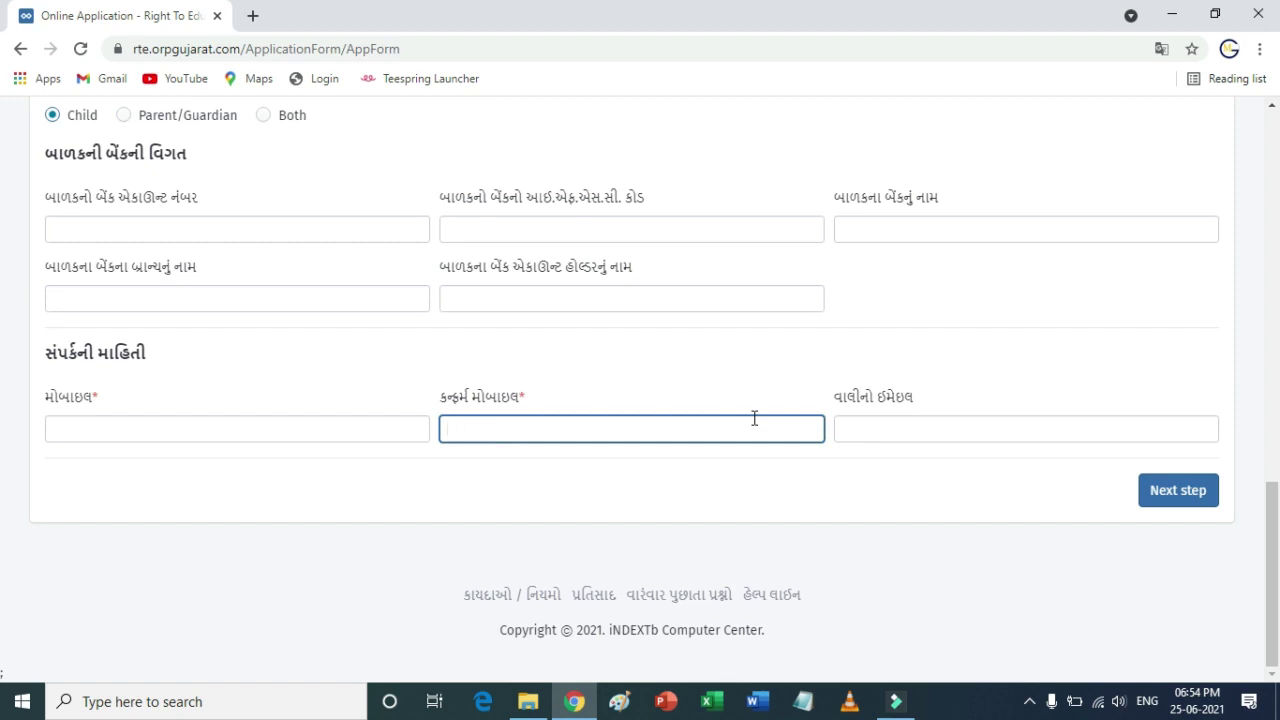
pyautogui.click(877, 426)
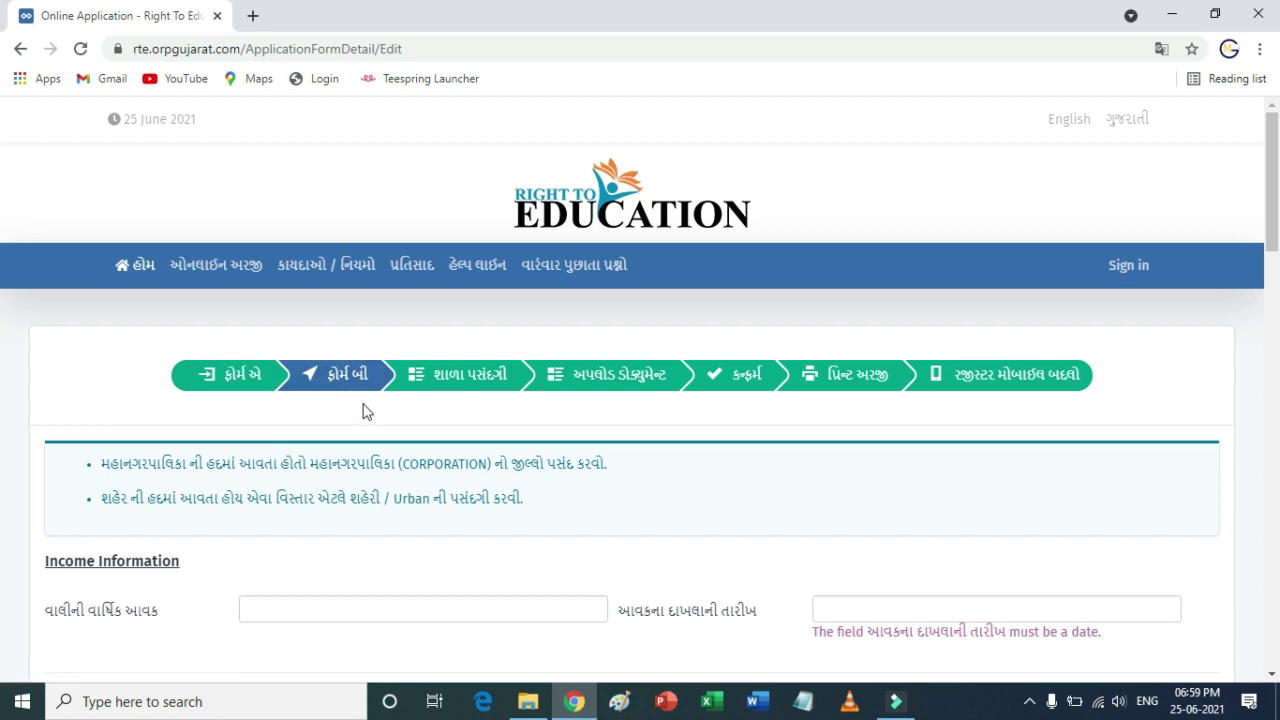
# Read the Form B notes on choosing the CORPORATION district for municipal areas and Urban for areas within city limits.
pyautogui.scroll(-3, 365, 411)
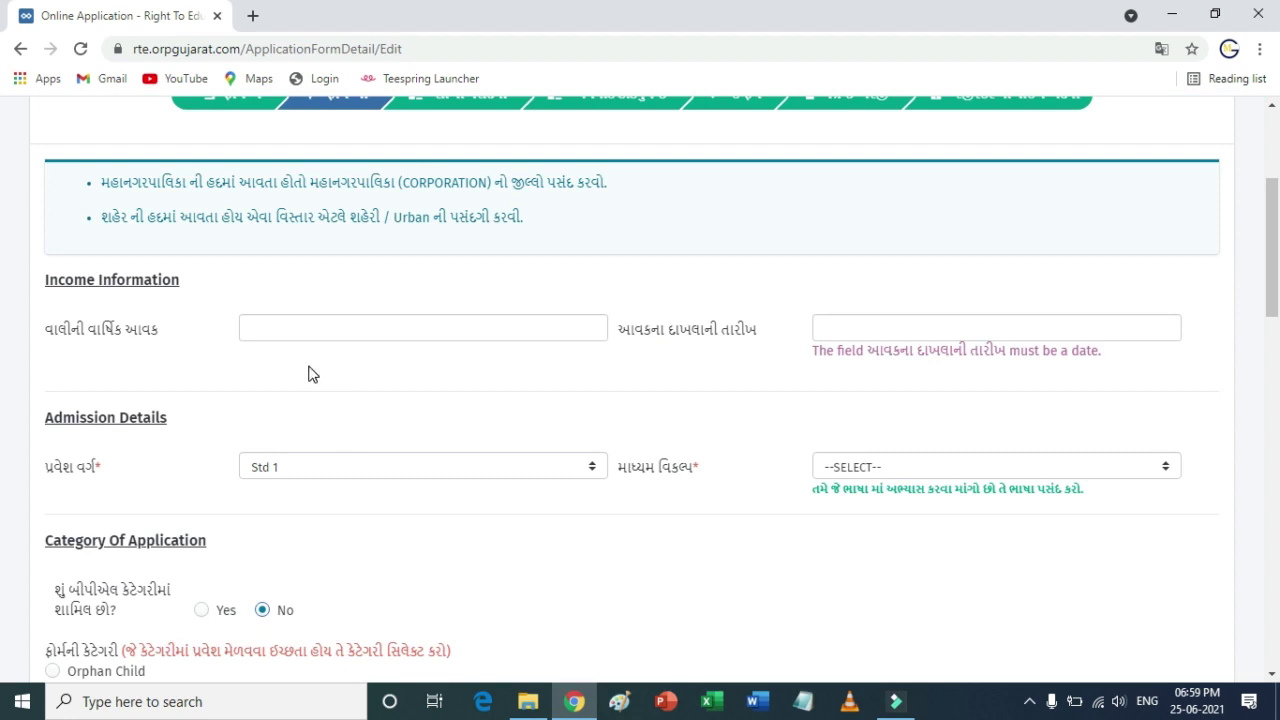
pyautogui.click(102, 182)
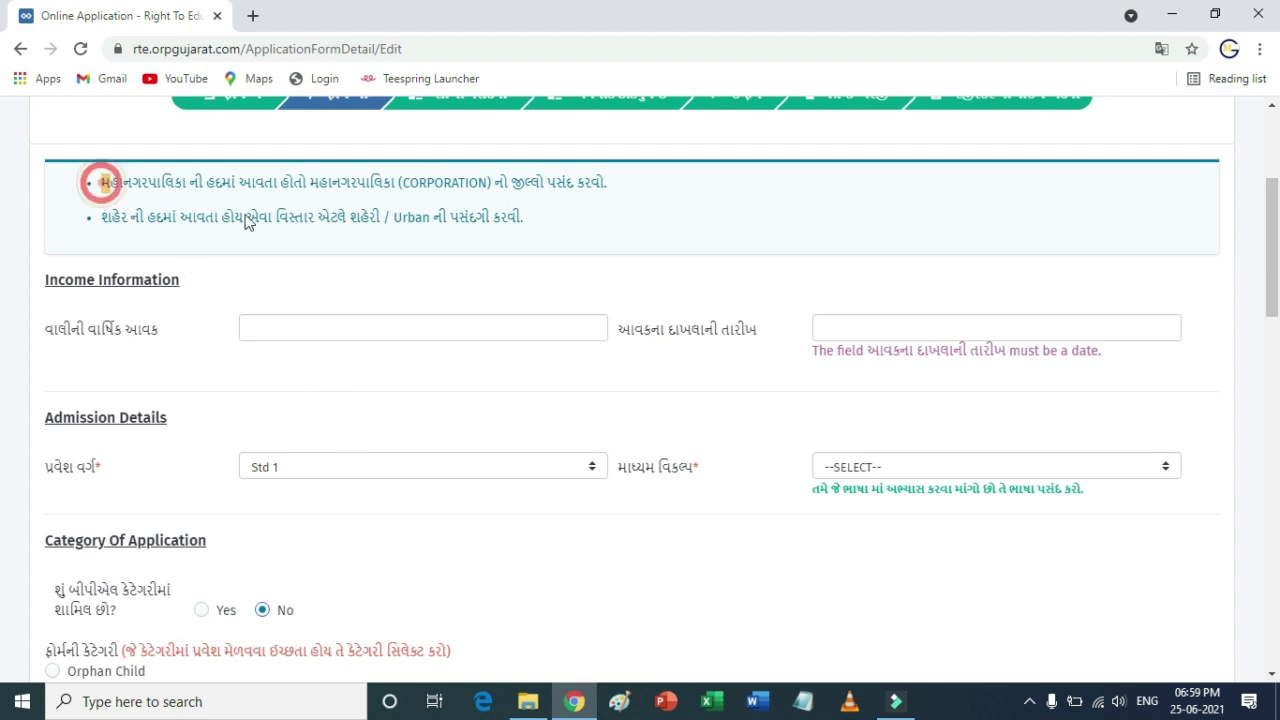
pyautogui.moveTo(248, 222); pyautogui.dragTo(589, 229)
pyautogui.click(170, 226)
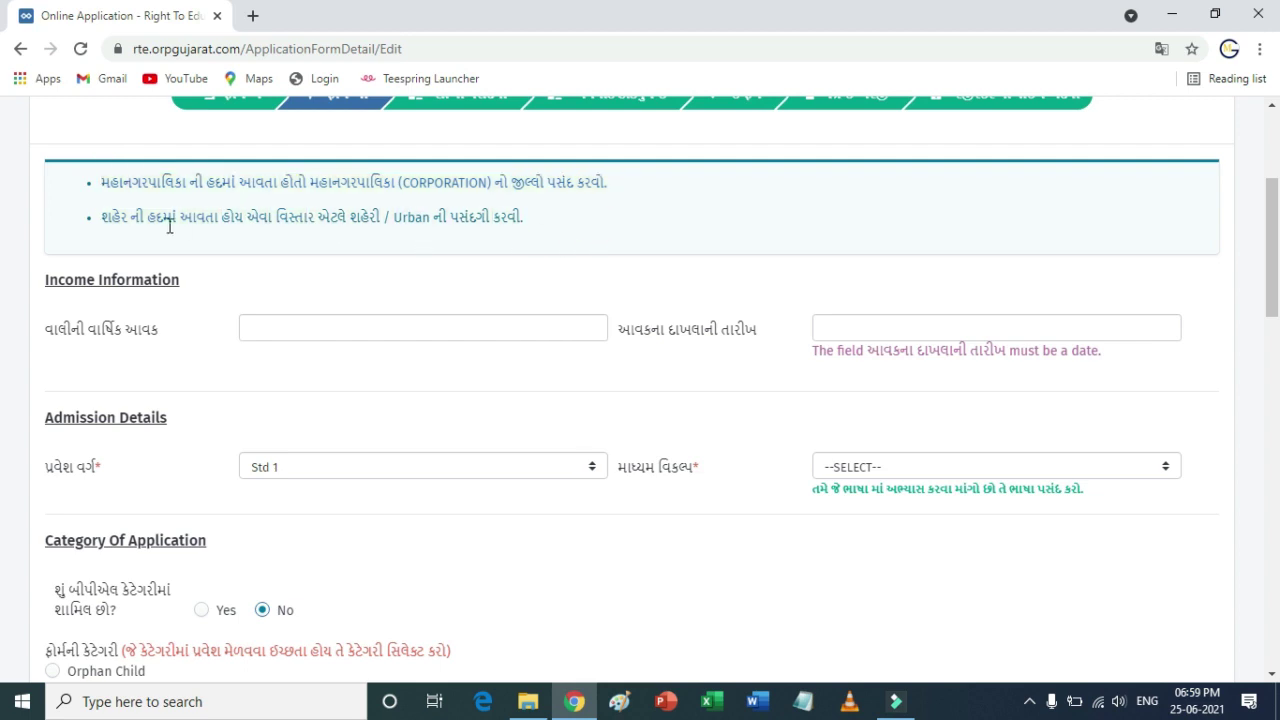
pyautogui.moveTo(123, 183); pyautogui.dragTo(228, 183)
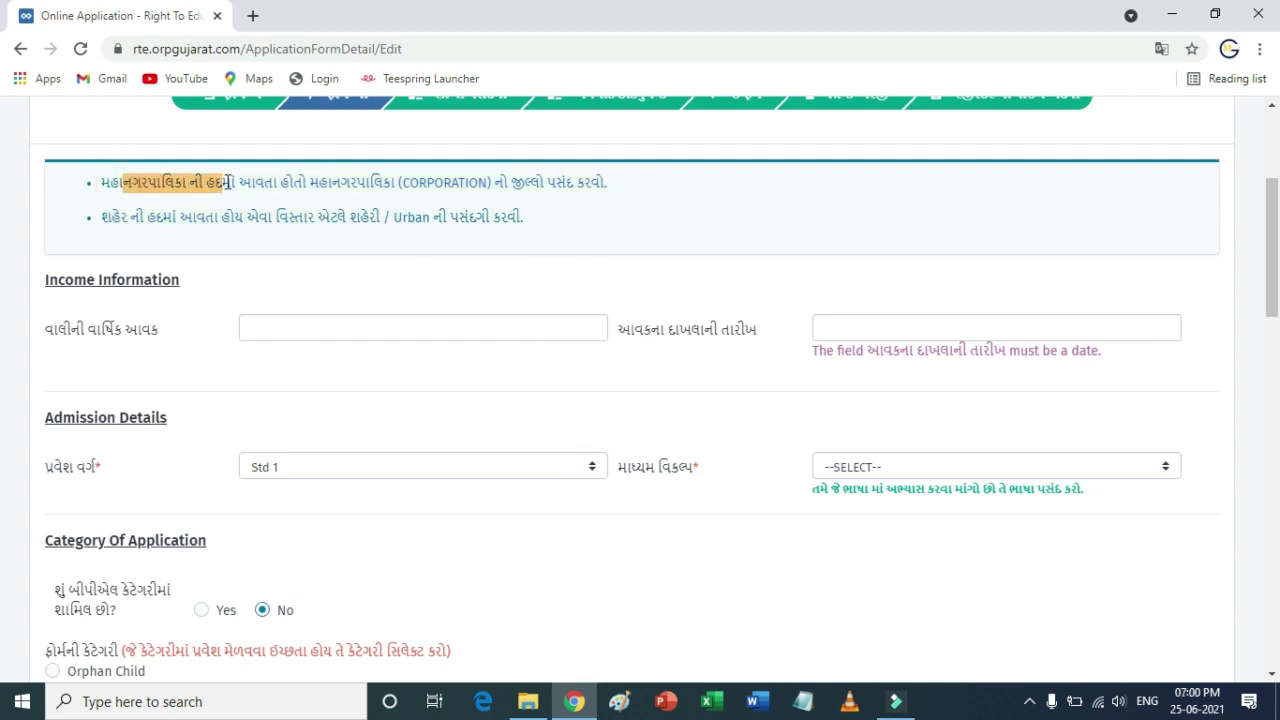
pyautogui.click(307, 184)
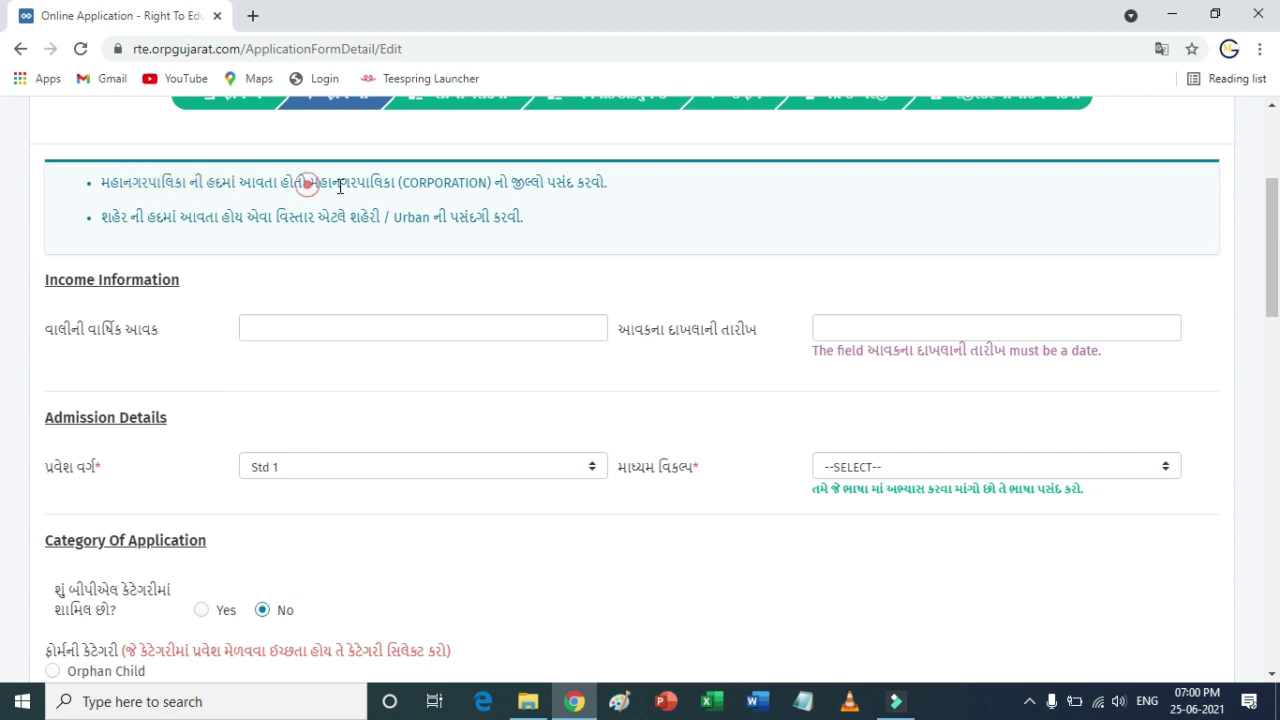
pyautogui.moveTo(340, 186); pyautogui.dragTo(618, 193)
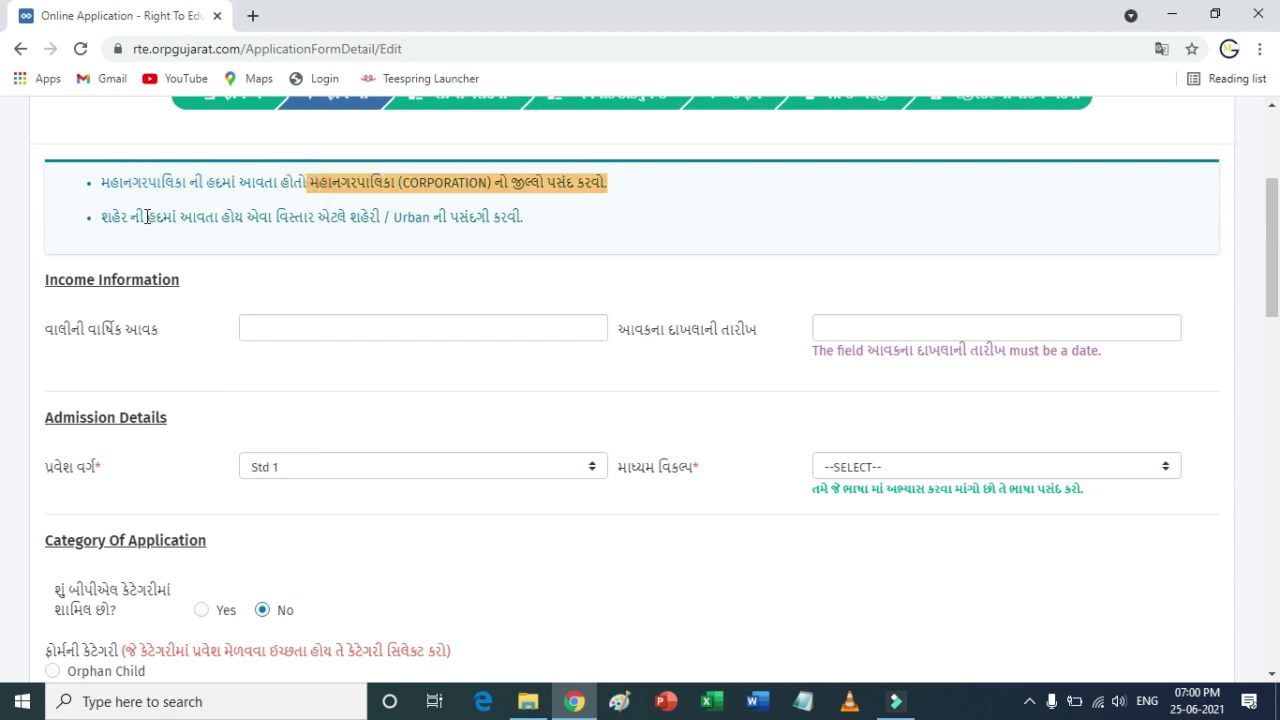
pyautogui.moveTo(132, 217); pyautogui.dragTo(518, 222)
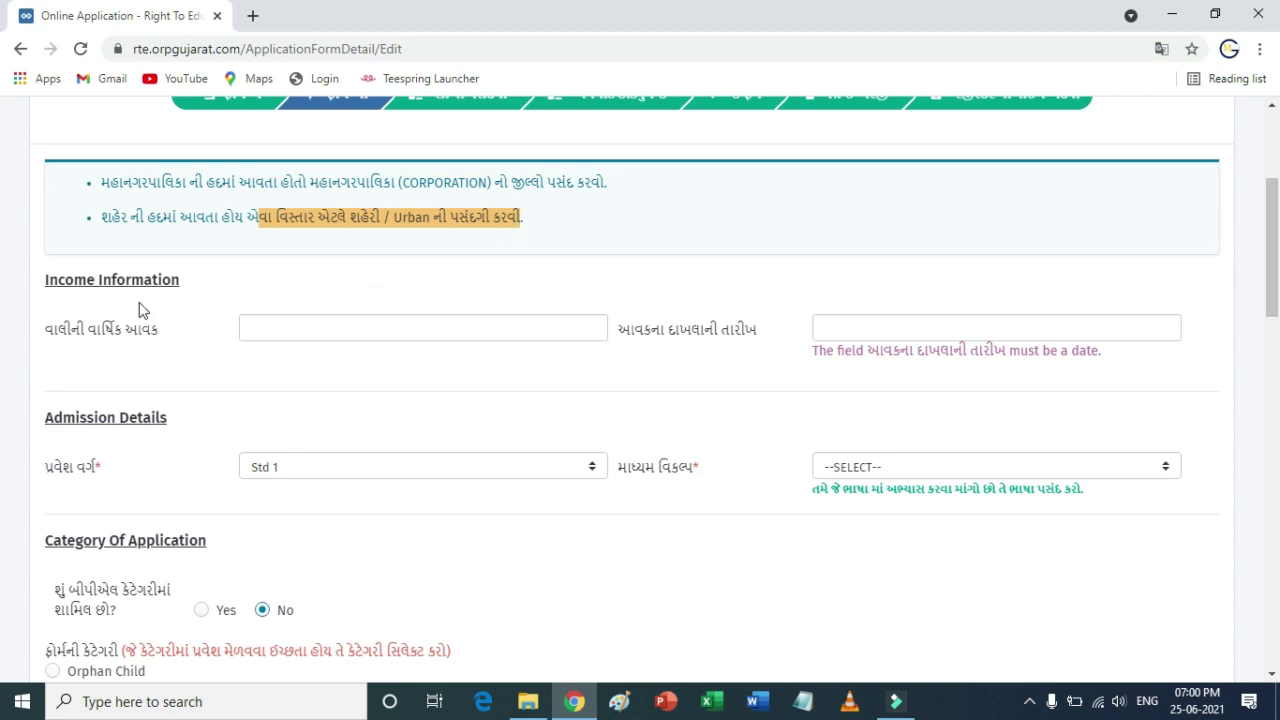
# Review the Income Information fields: the guardian's annual income and the income certificate date.
pyautogui.click(44, 280)
pyautogui.moveTo(126, 285); pyautogui.dragTo(178, 283)
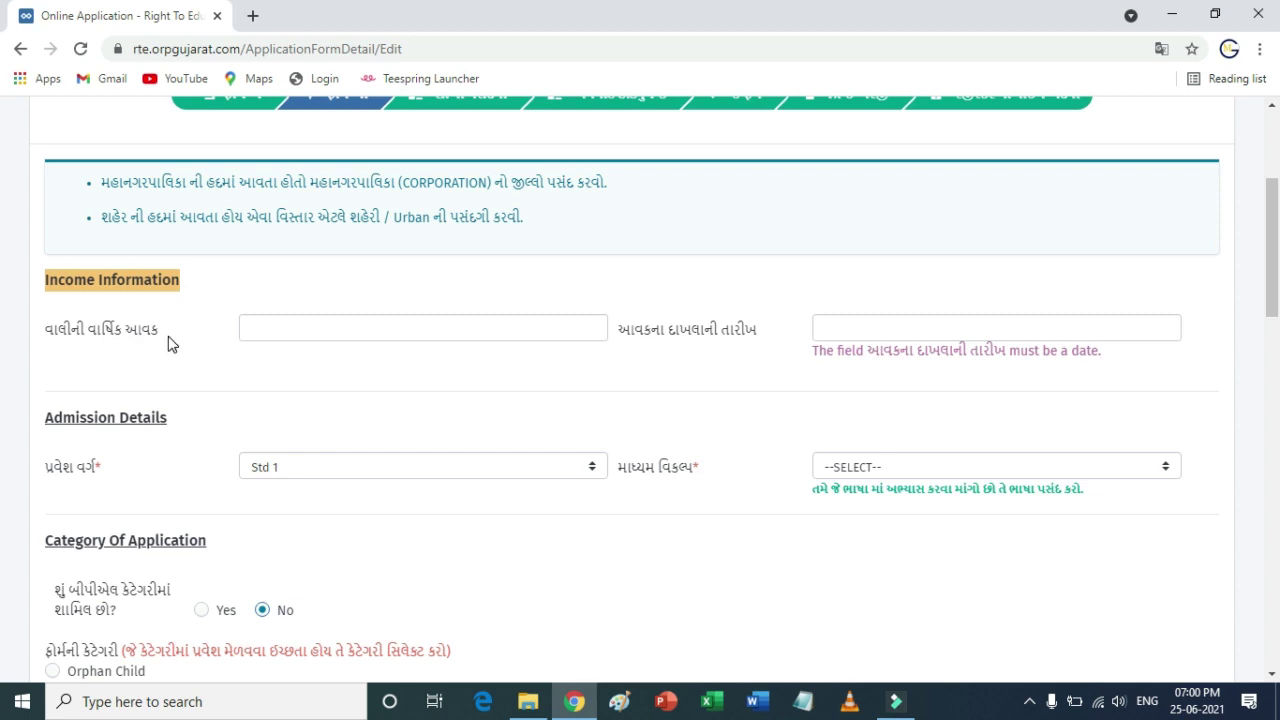
pyautogui.moveTo(165, 332); pyautogui.dragTo(118, 338)
pyautogui.click(250, 330)
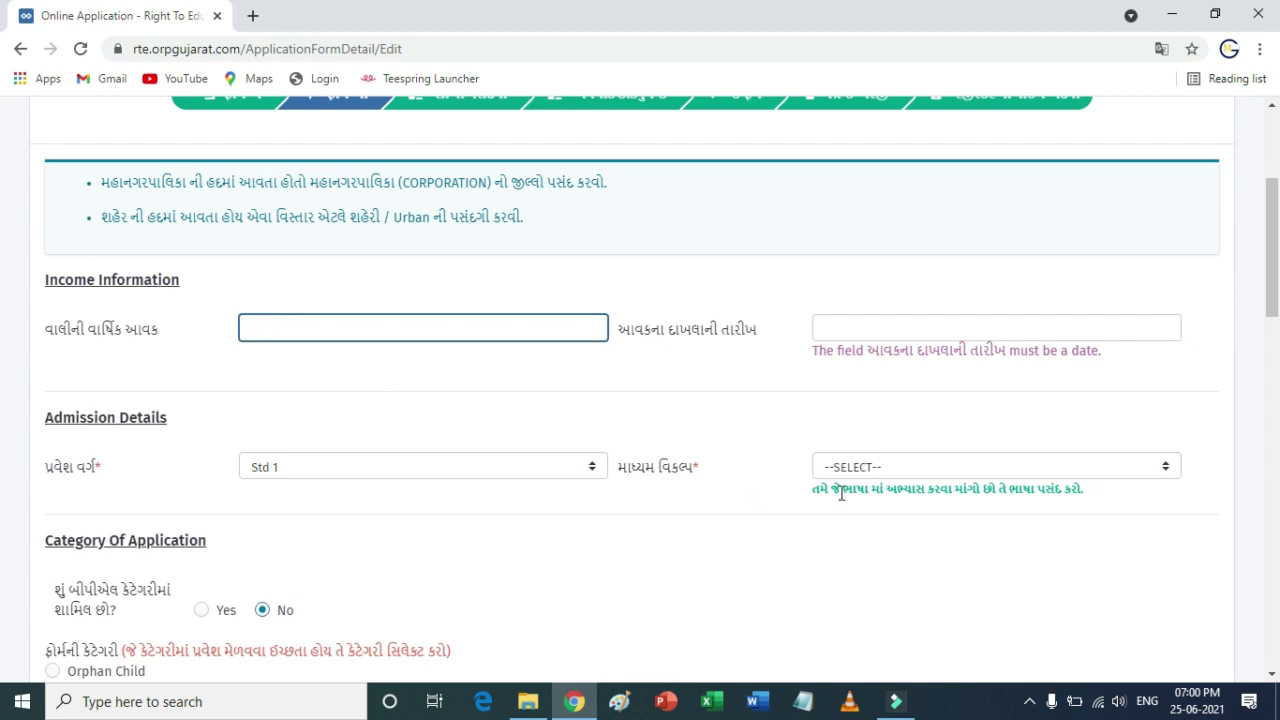
pyautogui.click(909, 328)
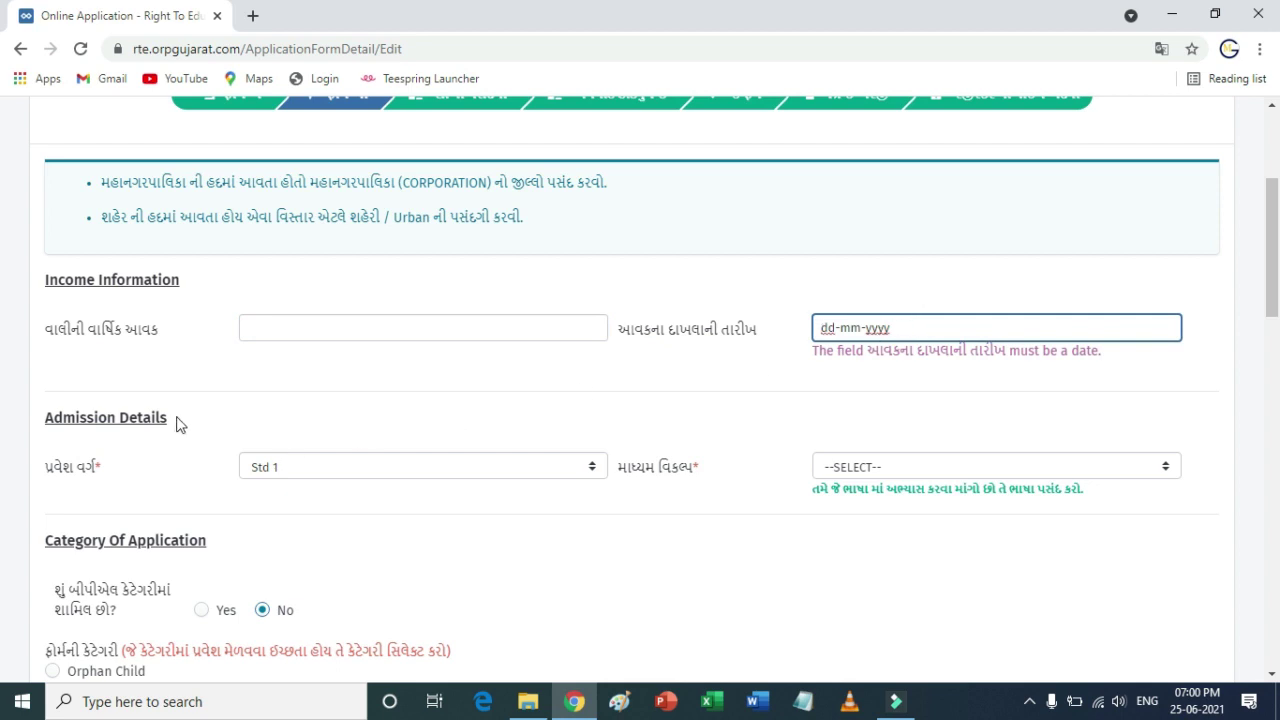
# Review the Admission Details with Std 1 as the class and set the medium (માધ્યમ વિકલ્પ) to GUJARATI.
pyautogui.moveTo(176, 424); pyautogui.dragTo(46, 423)
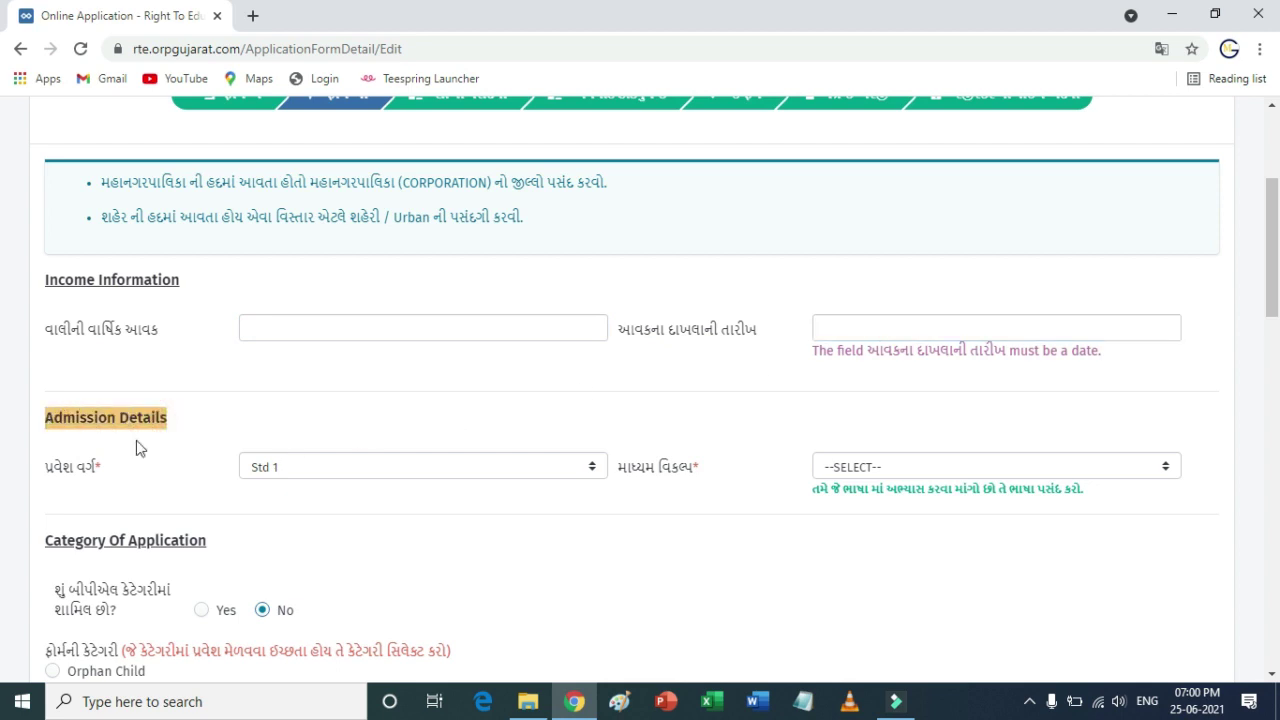
pyautogui.moveTo(138, 448); pyautogui.dragTo(262, 470)
pyautogui.moveTo(262, 470); pyautogui.dragTo(888, 483)
pyautogui.click(897, 468)
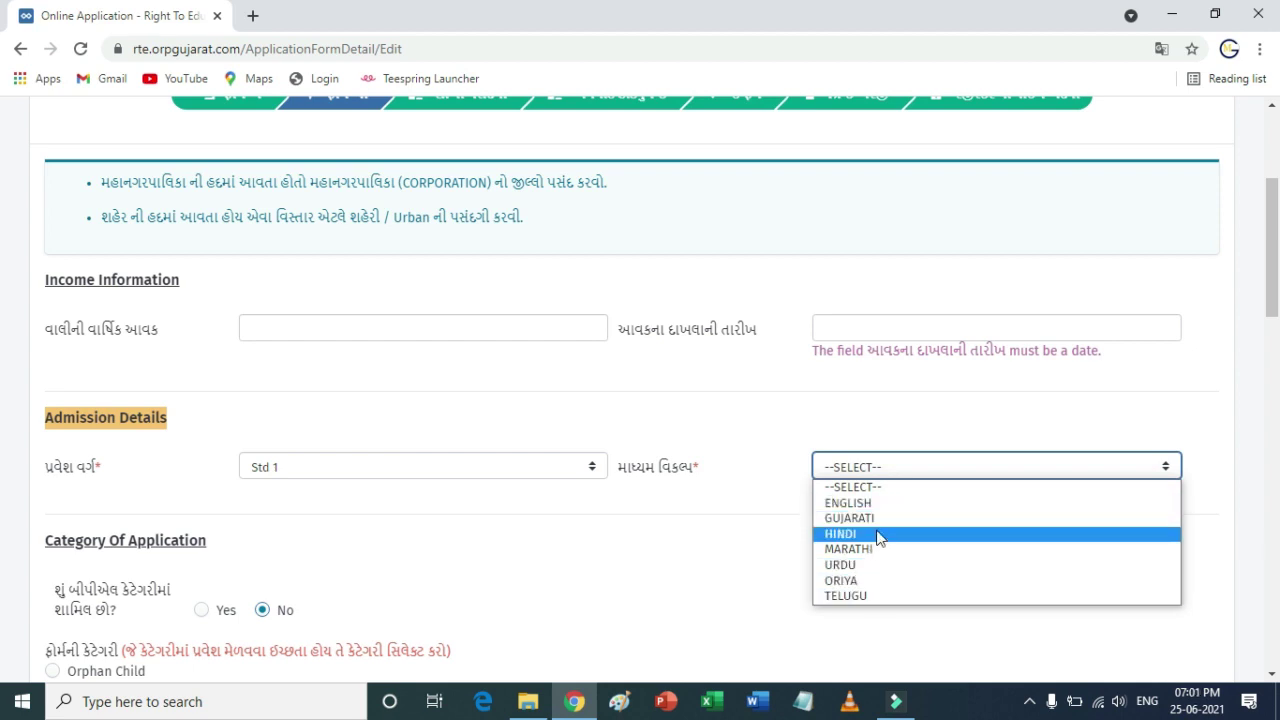
pyautogui.click(820, 524)
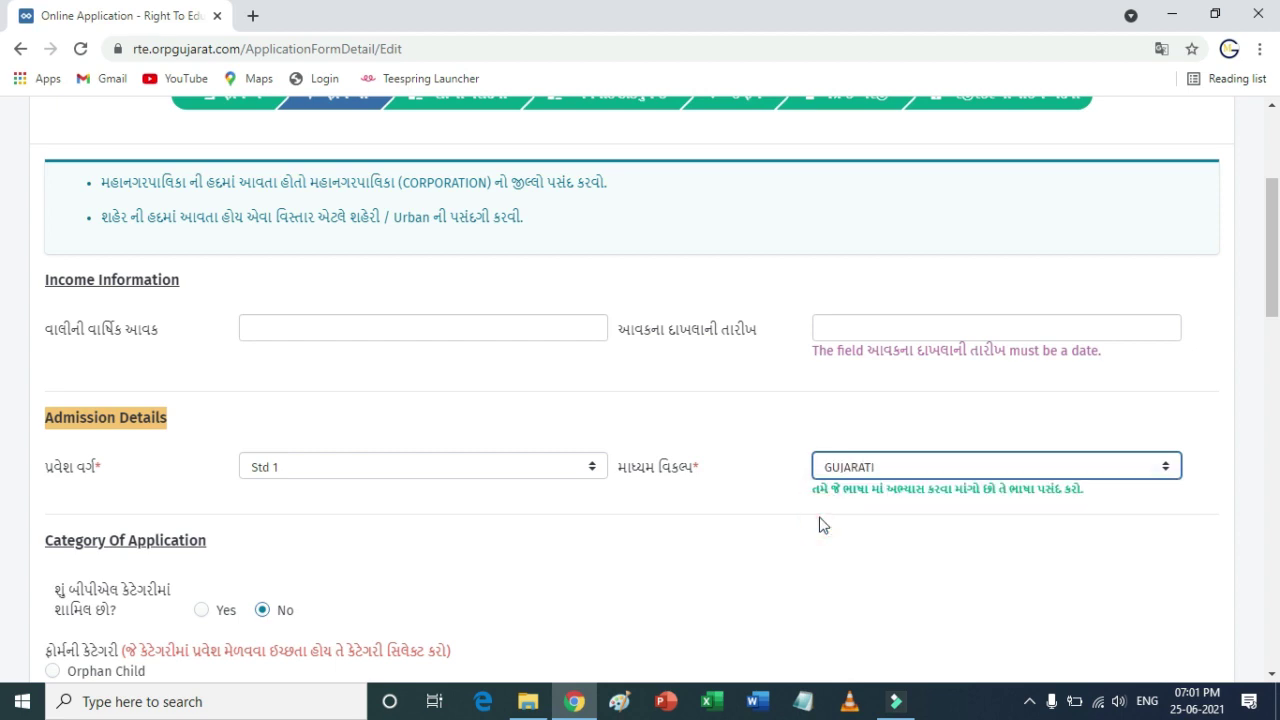
# Preview the BPL list number field under the Yes answer to the BPL category question, and return the answer to No.
pyautogui.scroll(-4, 820, 524)
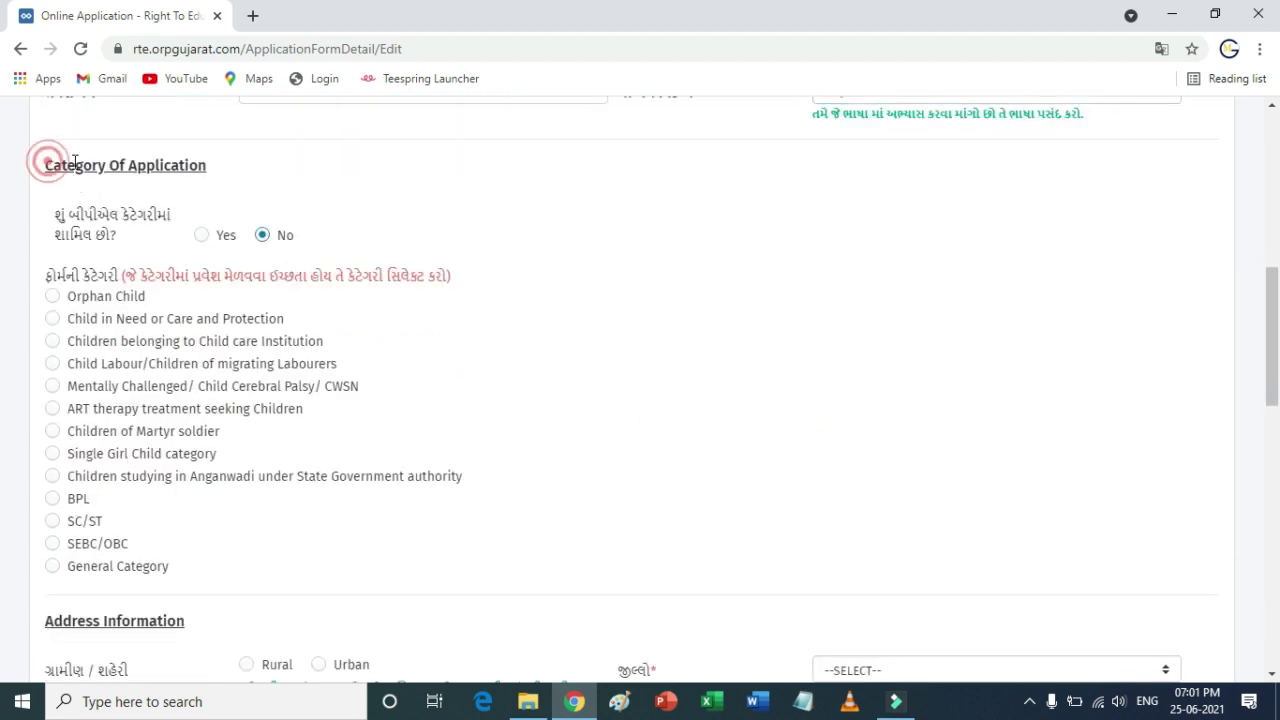
pyautogui.moveTo(45, 163); pyautogui.dragTo(216, 173)
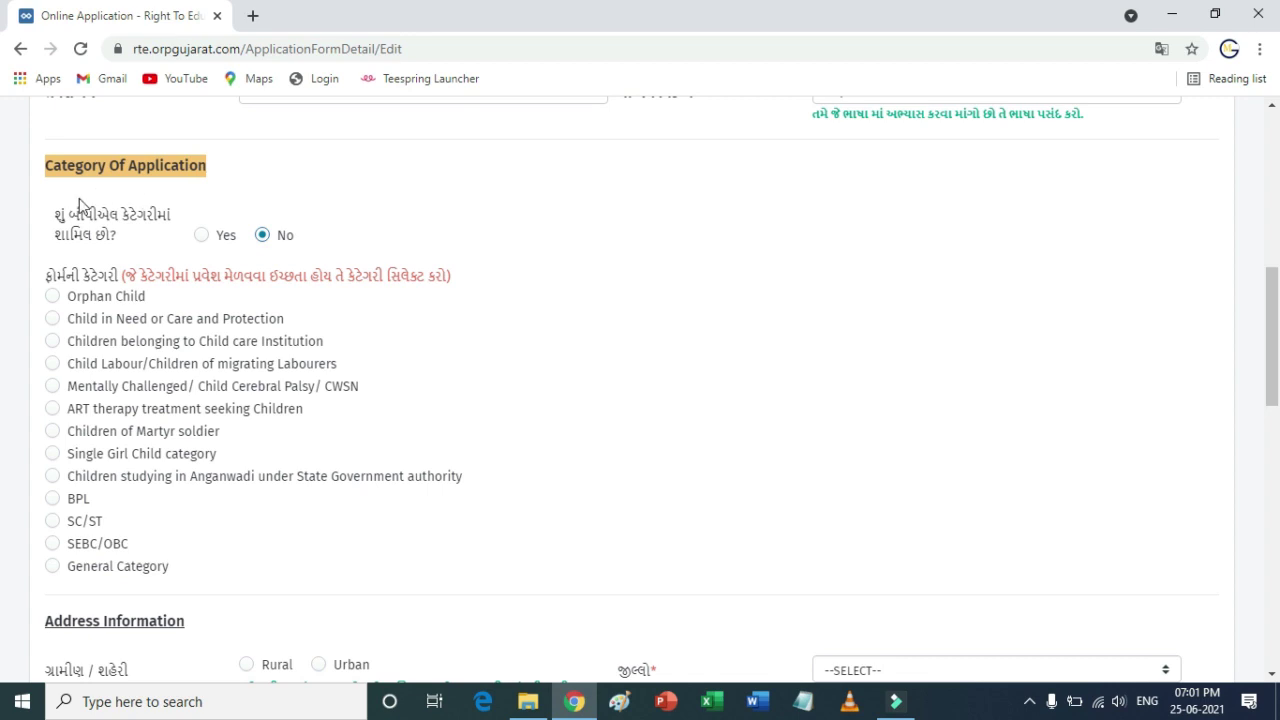
pyautogui.moveTo(56, 220); pyautogui.dragTo(170, 238)
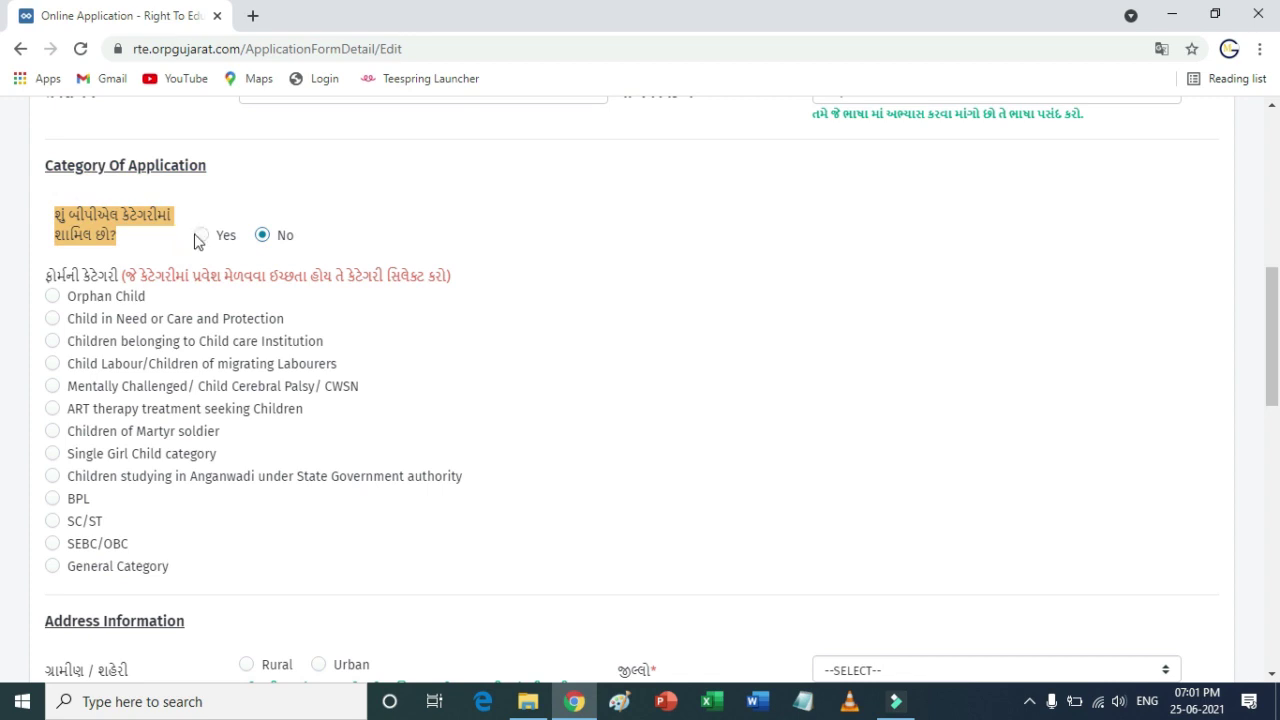
pyautogui.click(199, 239)
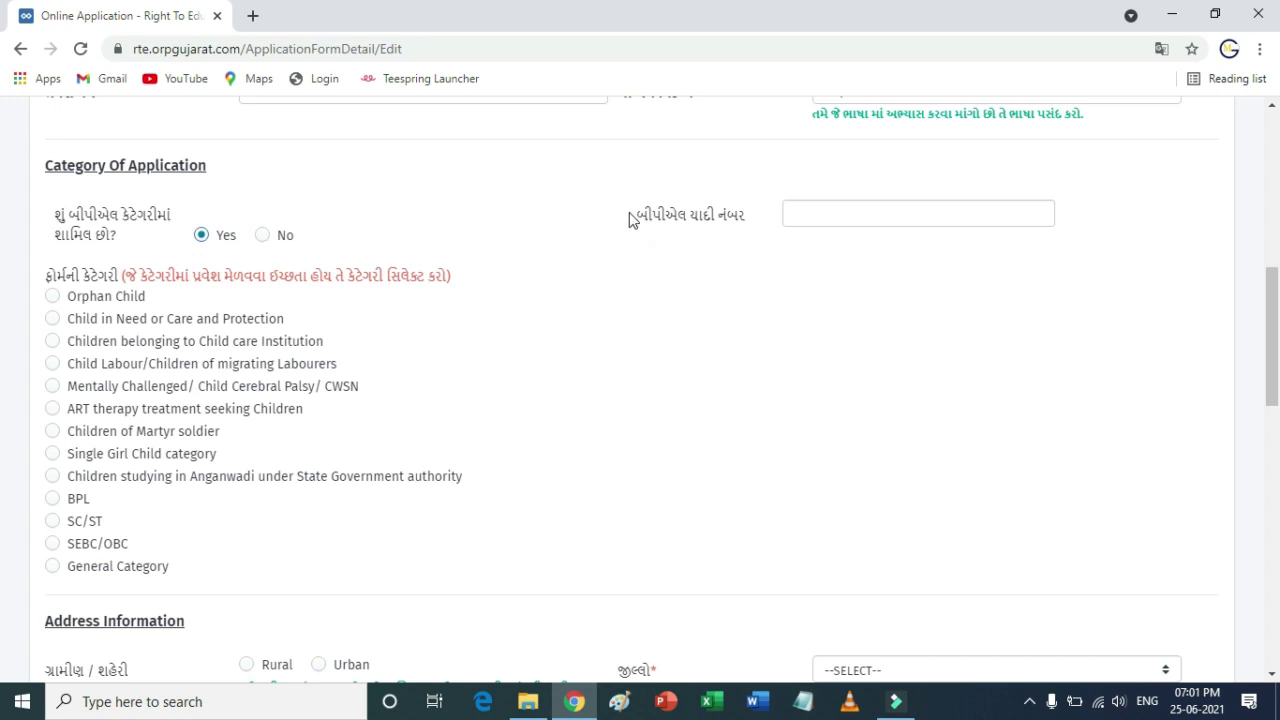
pyautogui.moveTo(630, 219); pyautogui.dragTo(801, 216)
pyautogui.click(818, 218)
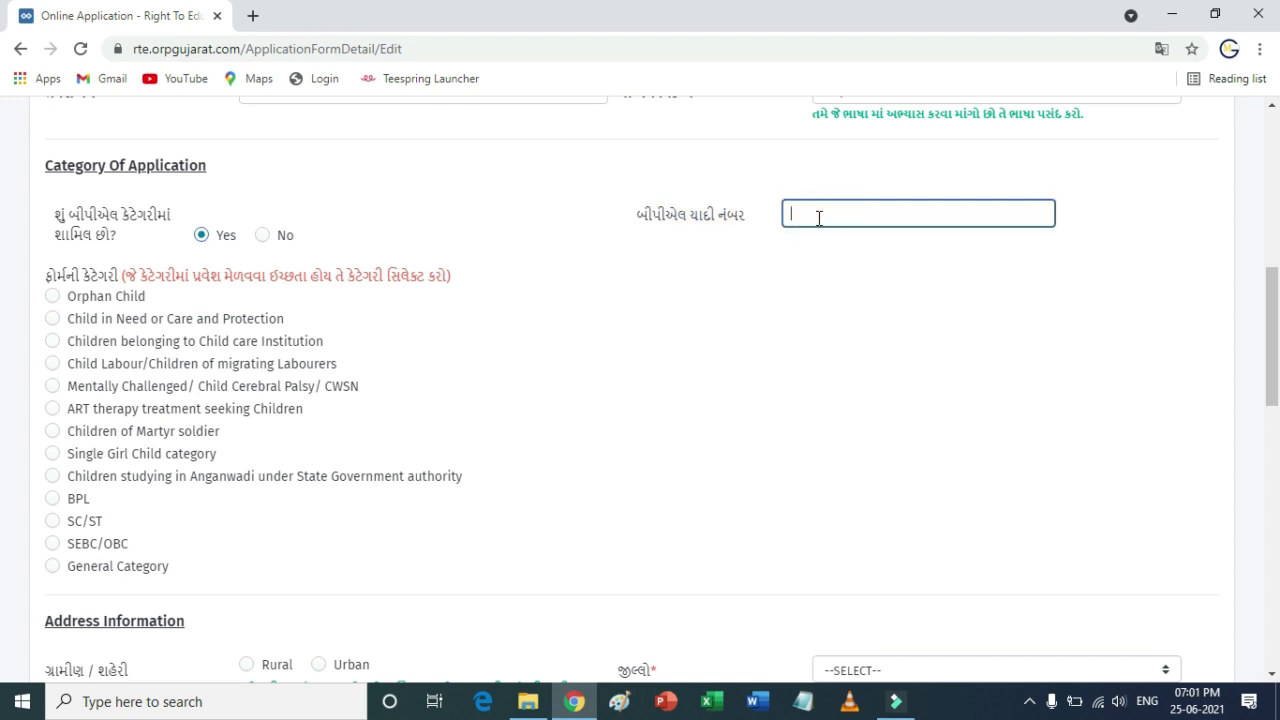
pyautogui.click(264, 235)
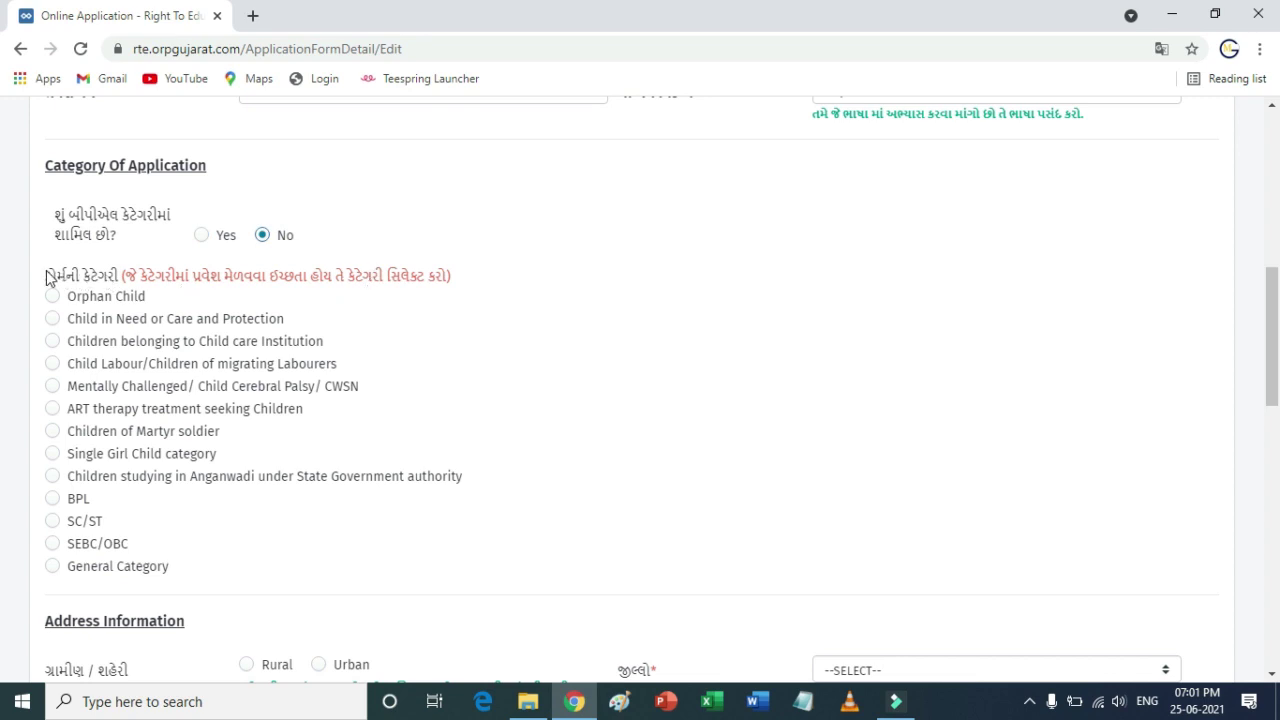
# Review the list of form categories (ફોર્મની કેટેગરી) and choose General Category for the application.
pyautogui.moveTo(46, 277); pyautogui.dragTo(183, 571)
pyautogui.click(95, 303)
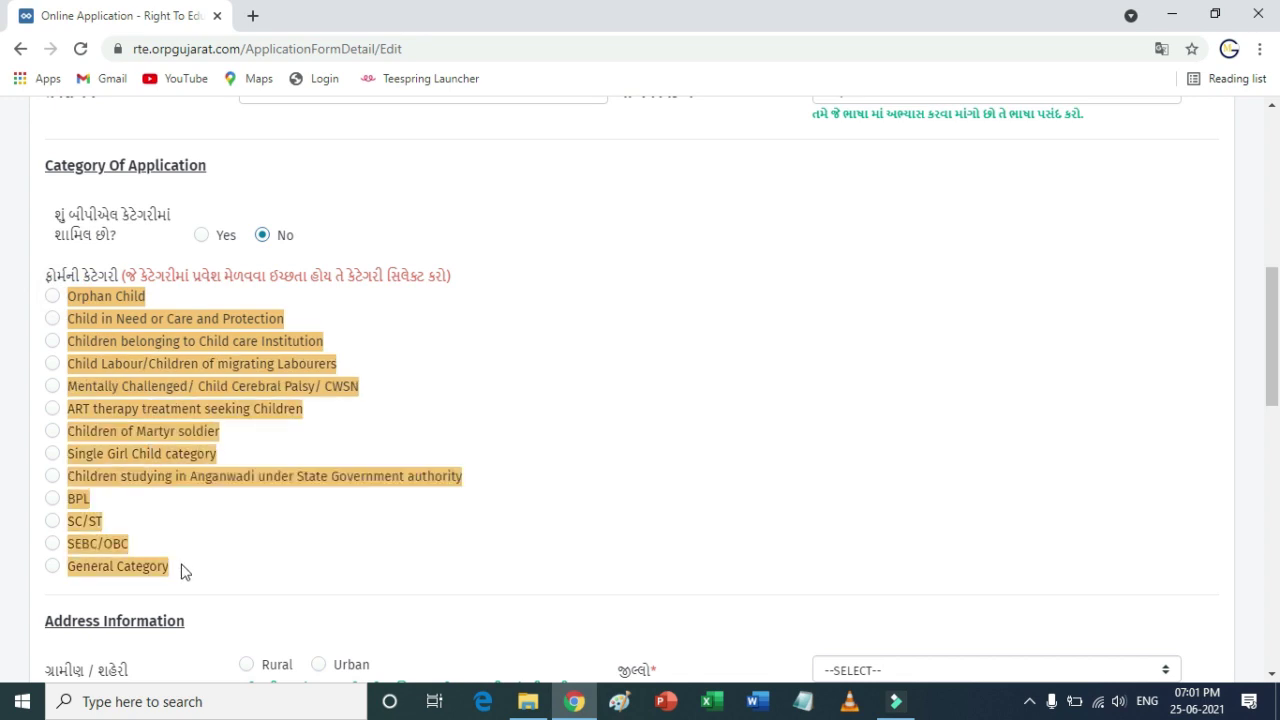
pyautogui.click(707, 487)
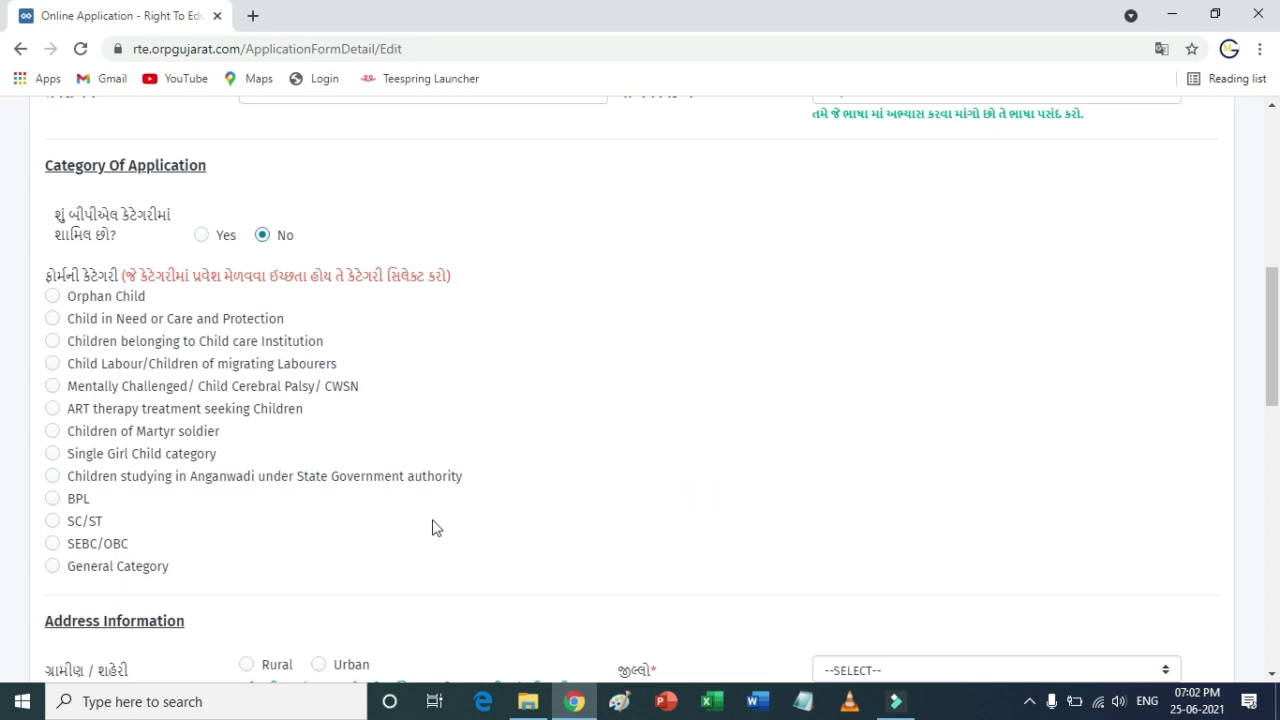
pyautogui.moveTo(183, 571); pyautogui.dragTo(60, 572)
pyautogui.click(60, 571)
# In Address Information, compare the Rural and Urban choices, set the area to Rural and the district to JAMNAGAR.
pyautogui.scroll(-4, 430, 538)
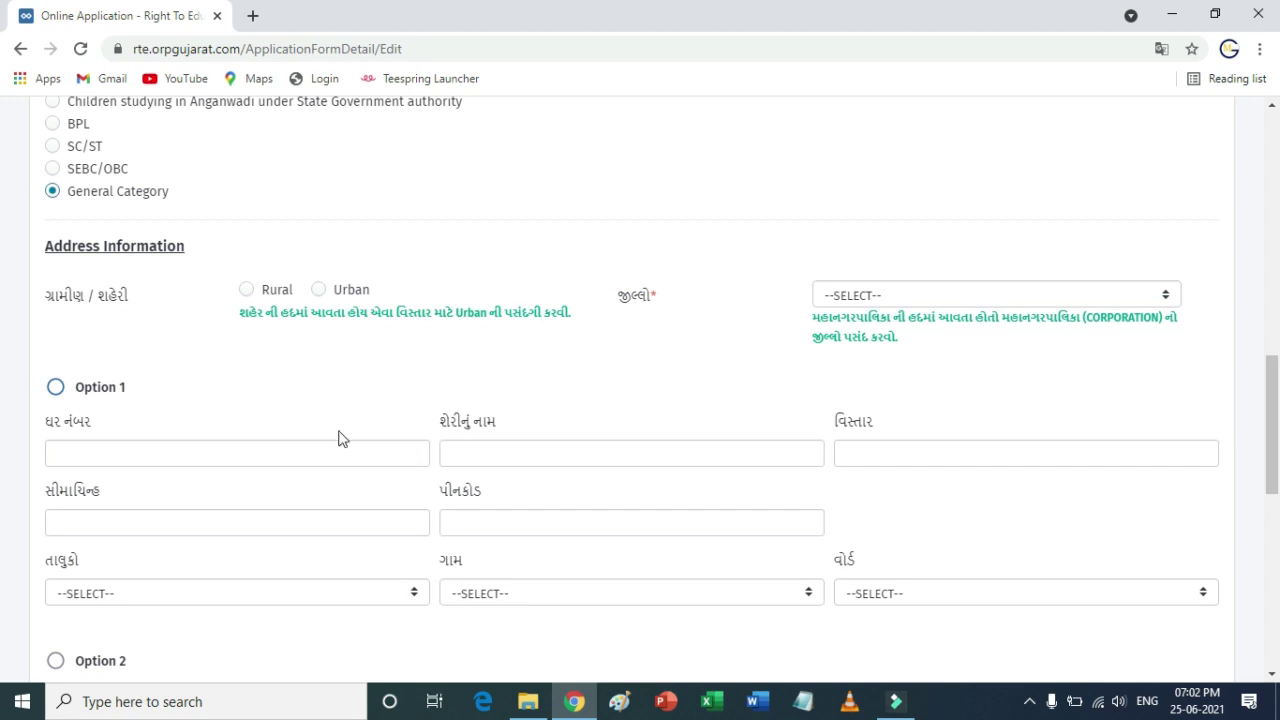
pyautogui.doubleClick(44, 298)
pyautogui.click(131, 305)
pyautogui.doubleClick(130, 300)
pyautogui.click(244, 291)
pyautogui.click(319, 291)
pyautogui.click(245, 291)
pyautogui.click(948, 298)
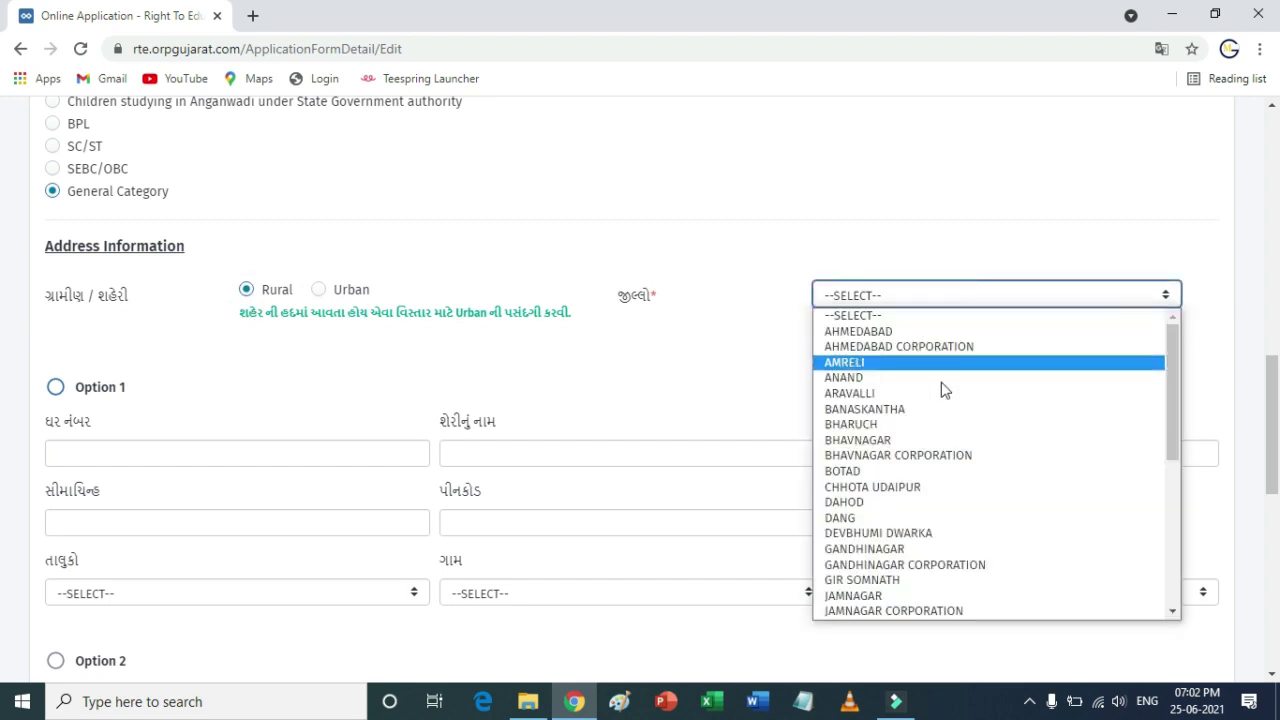
pyautogui.click(924, 597)
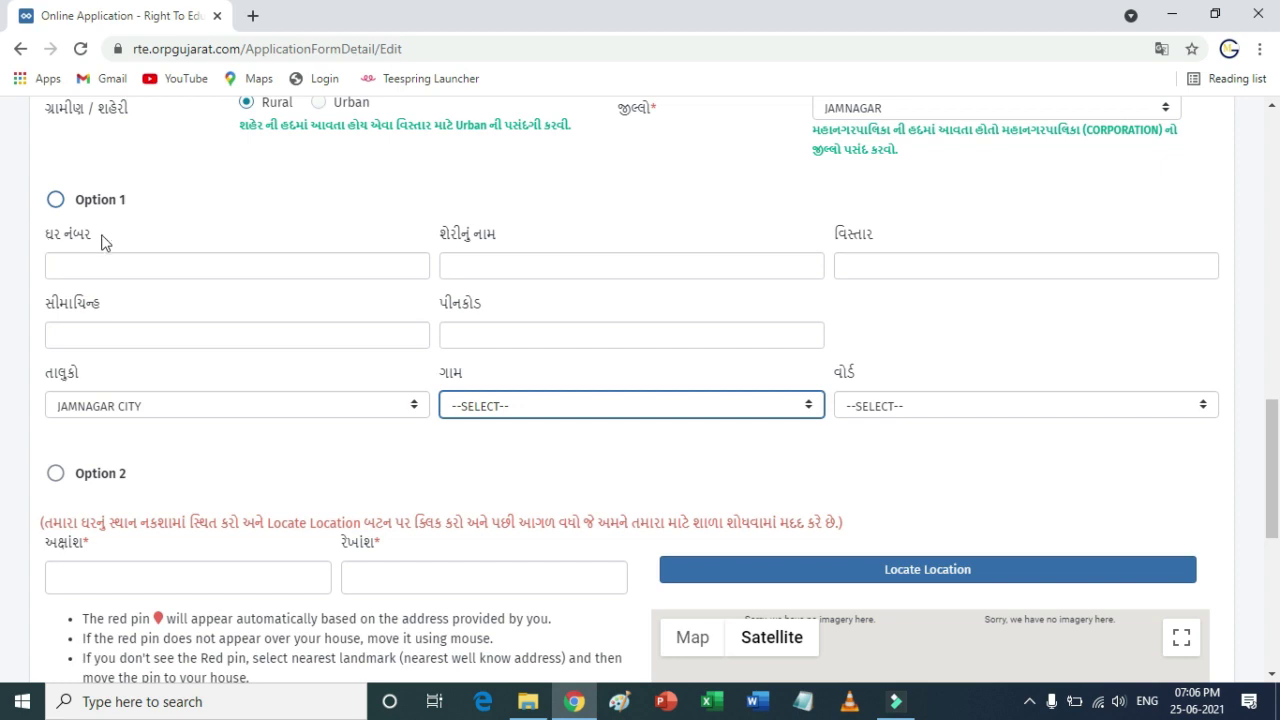
# Examine the Option 1 address fields for house number, street name, area, landmark and pincode.
pyautogui.moveTo(41, 232); pyautogui.dragTo(97, 257)
pyautogui.click(97, 259)
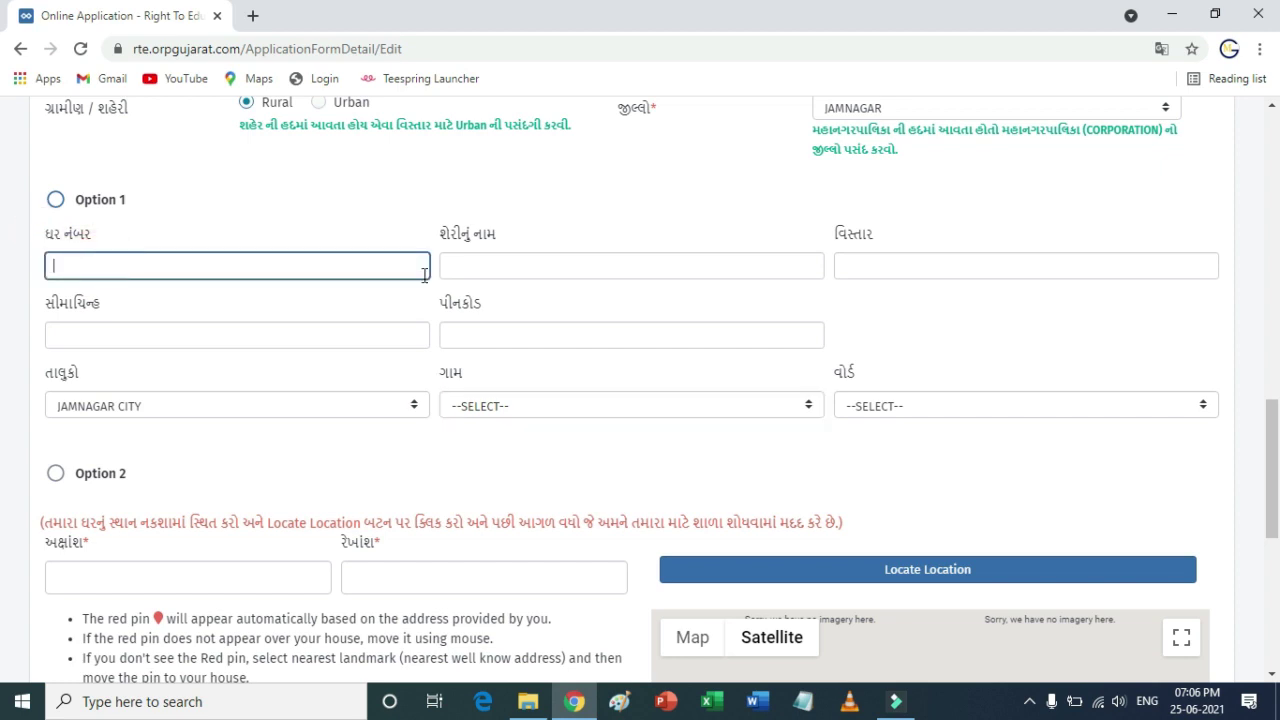
pyautogui.moveTo(443, 233); pyautogui.dragTo(471, 268)
pyautogui.click(471, 268)
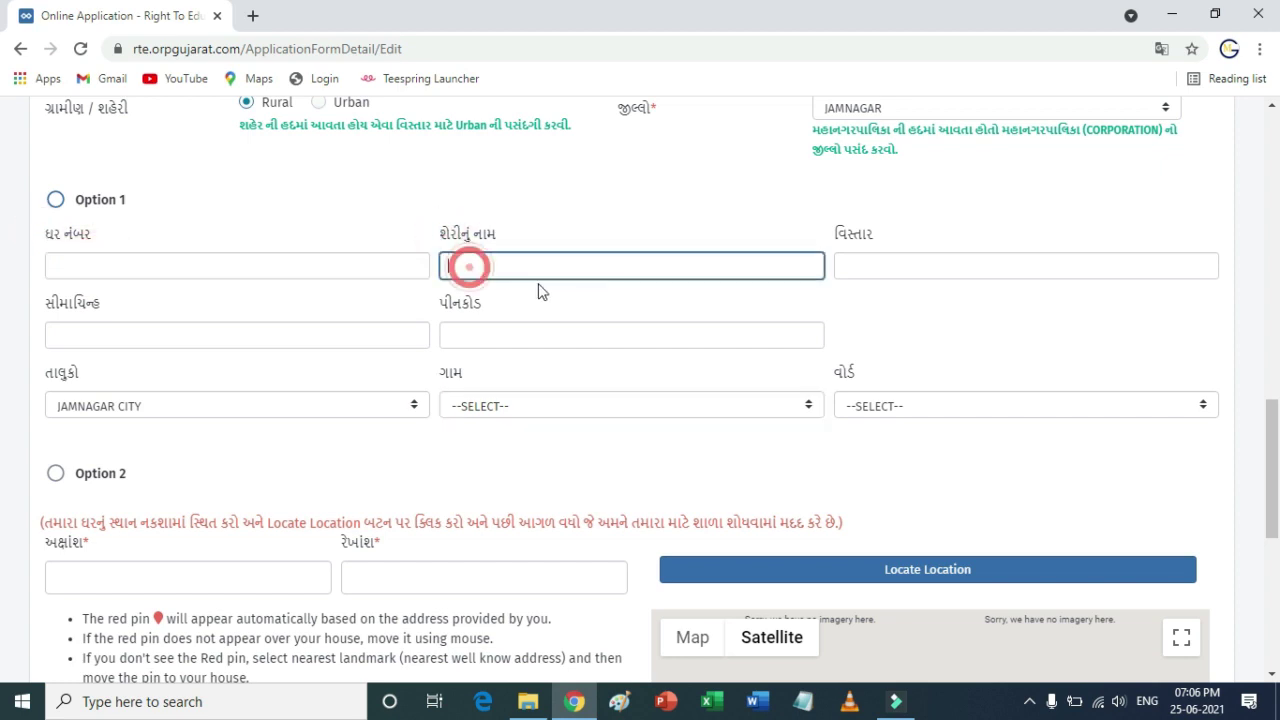
pyautogui.moveTo(830, 236); pyautogui.dragTo(876, 240)
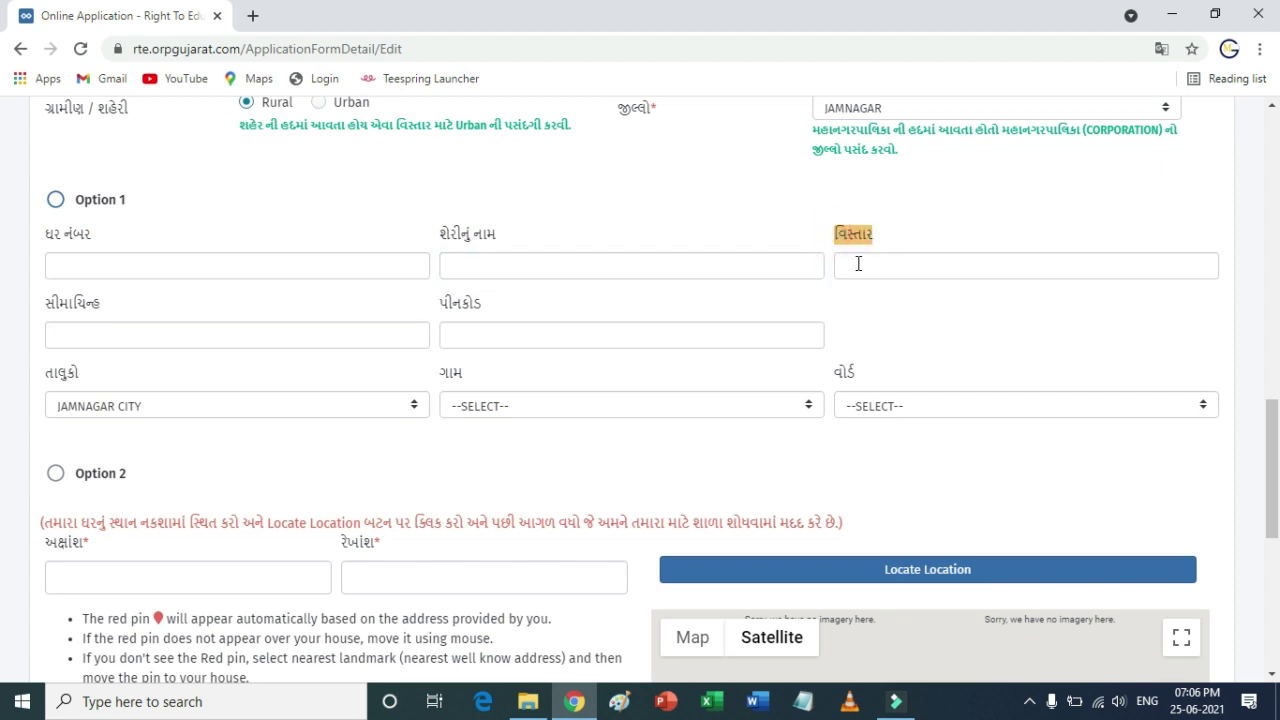
pyautogui.click(855, 264)
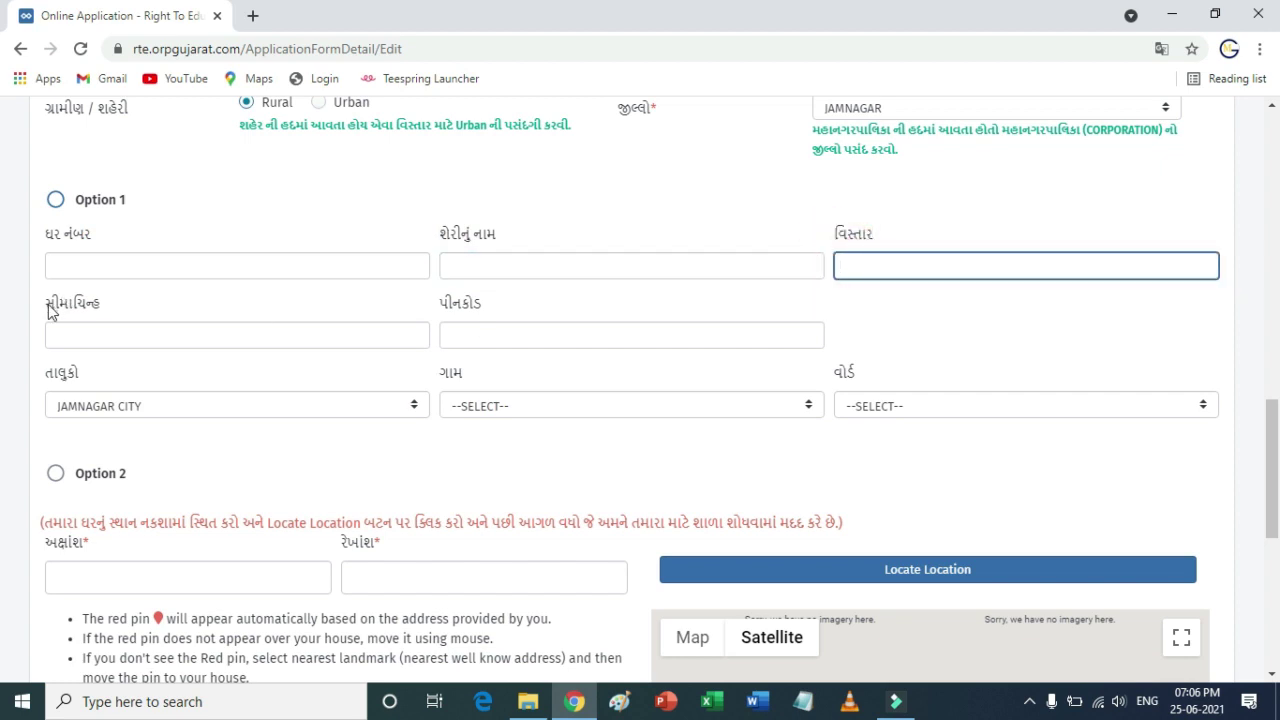
pyautogui.moveTo(47, 304); pyautogui.dragTo(95, 333)
pyautogui.click(95, 337)
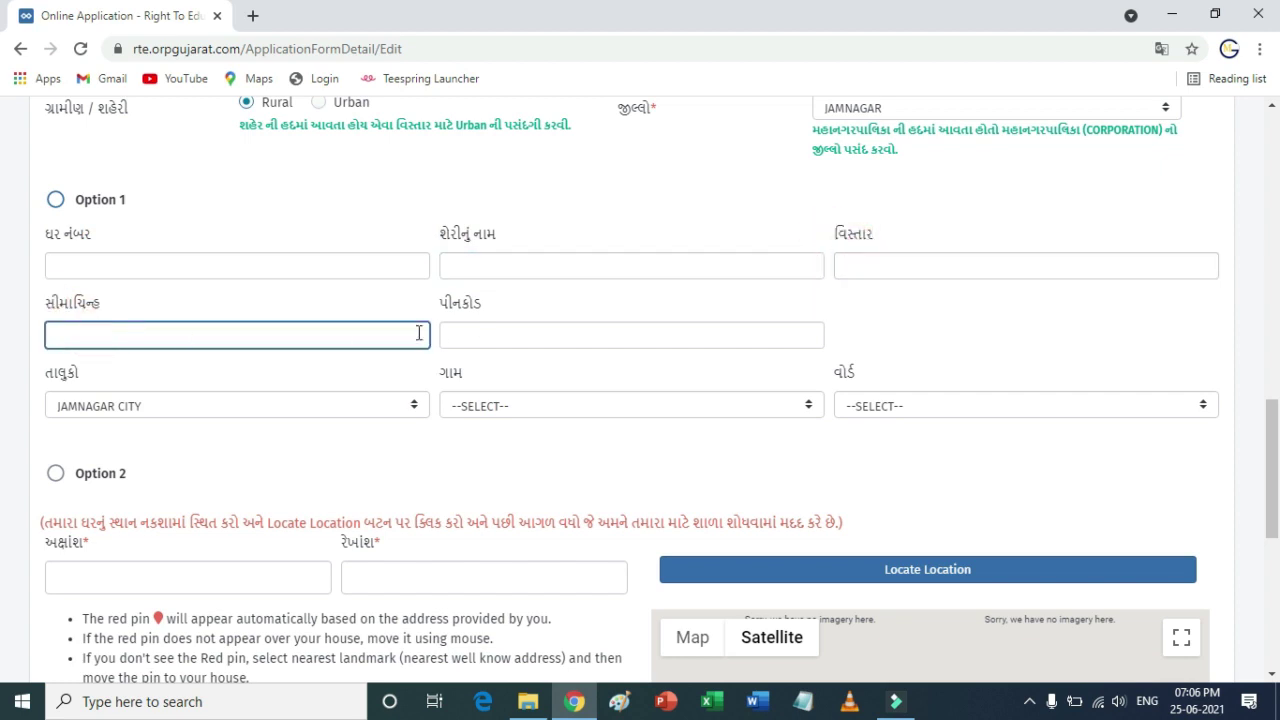
pyautogui.moveTo(430, 302); pyautogui.dragTo(491, 304)
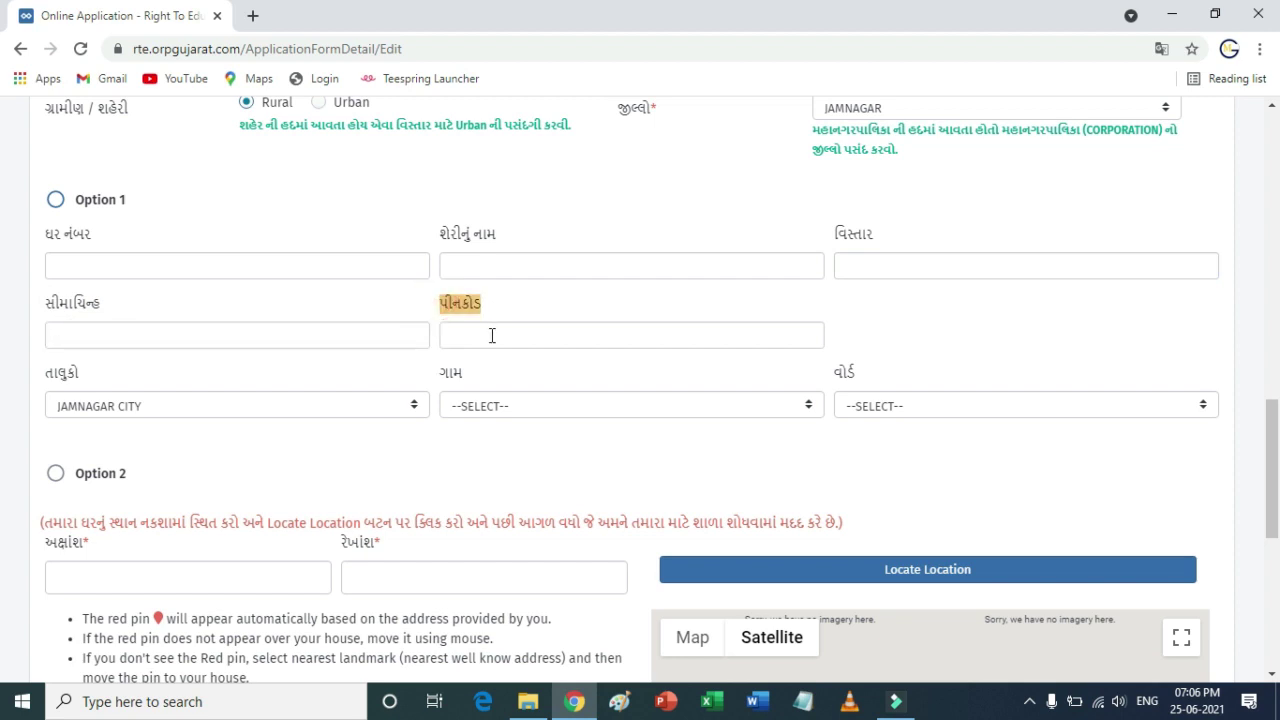
pyautogui.click(491, 336)
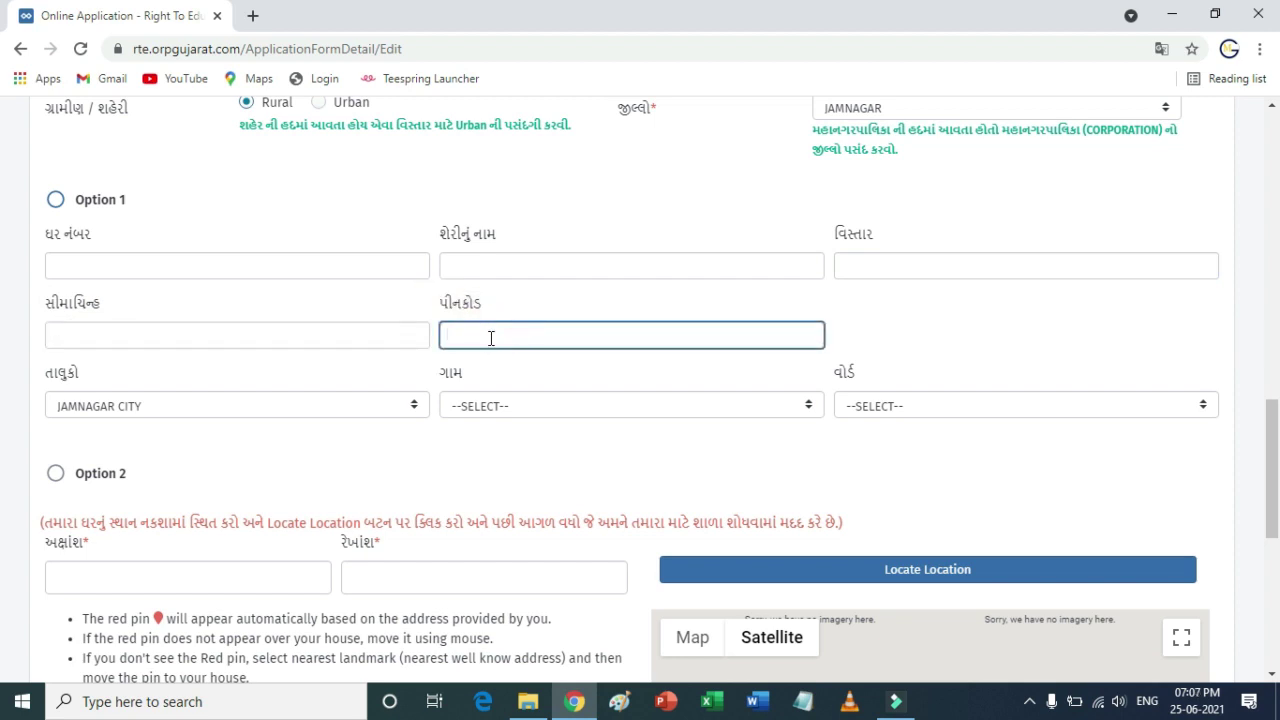
# Look through the taluka (તાલુકો) and village (ગામ) choices of the Option 1 address and open the ward (વોર્ડ) choices.
pyautogui.click(413, 407)
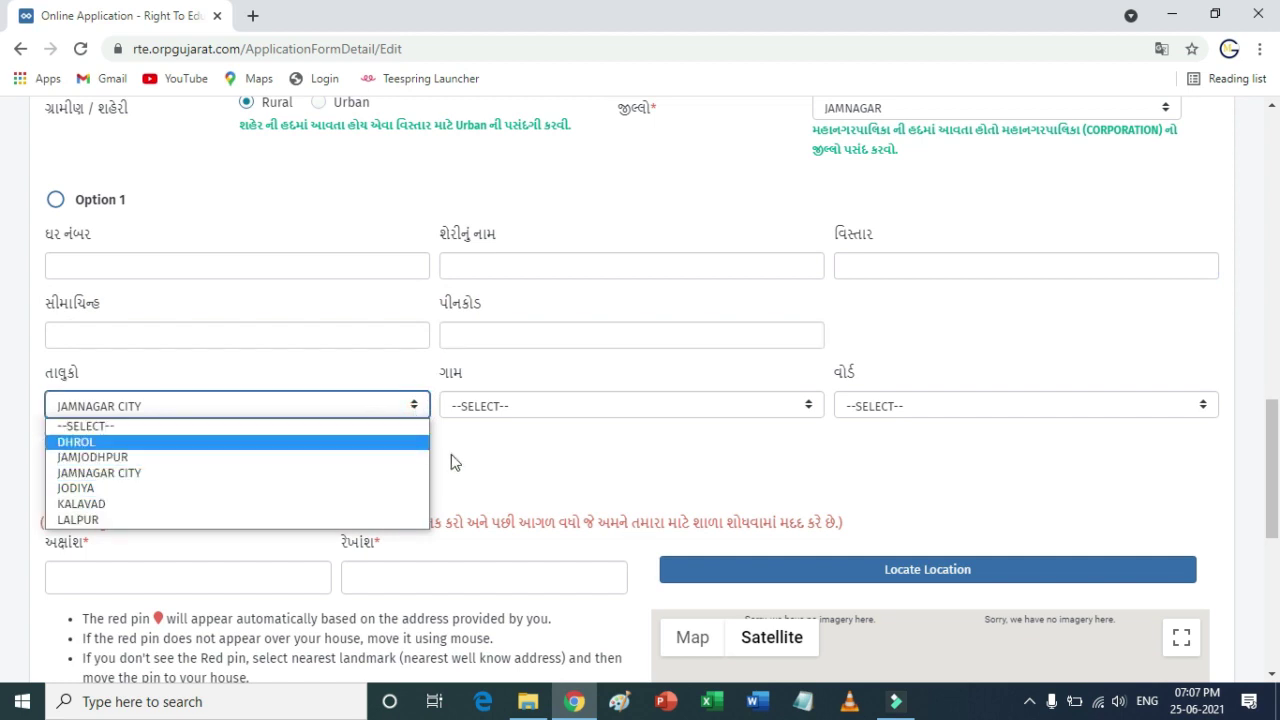
pyautogui.click(492, 464)
pyautogui.click(517, 407)
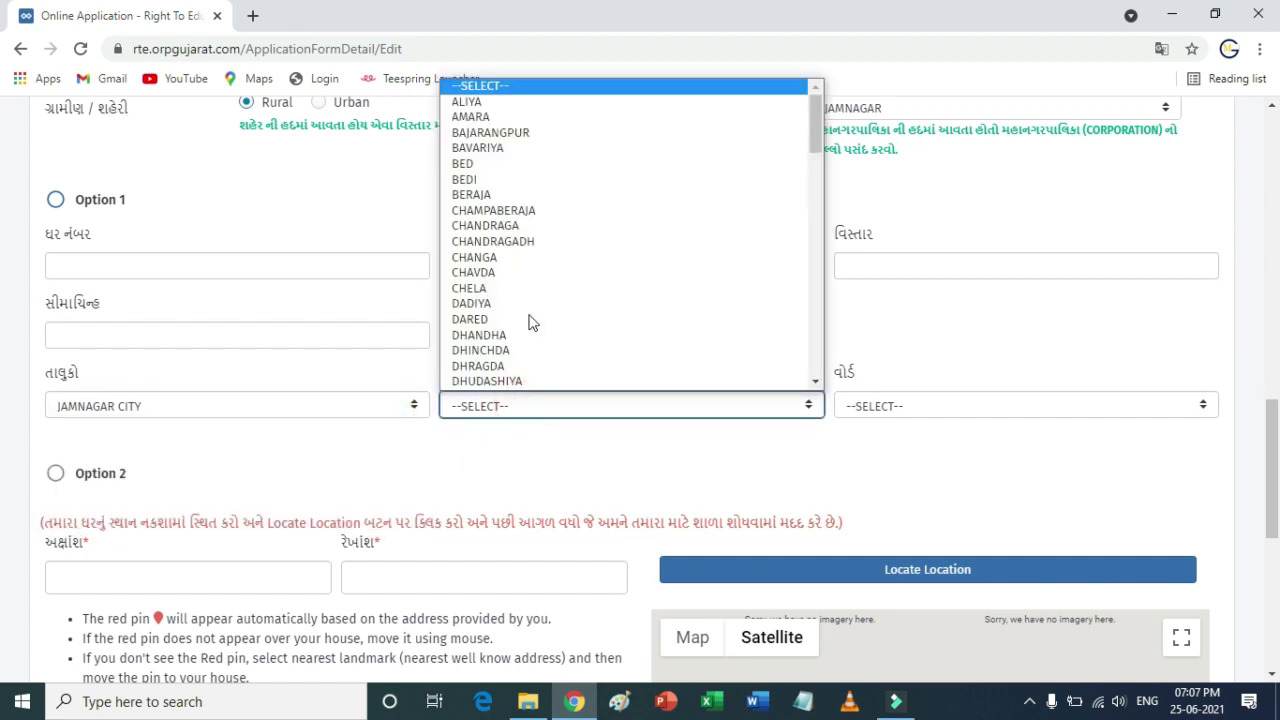
pyautogui.scroll(-15, 560, 295)
pyautogui.scroll(8, 566, 289)
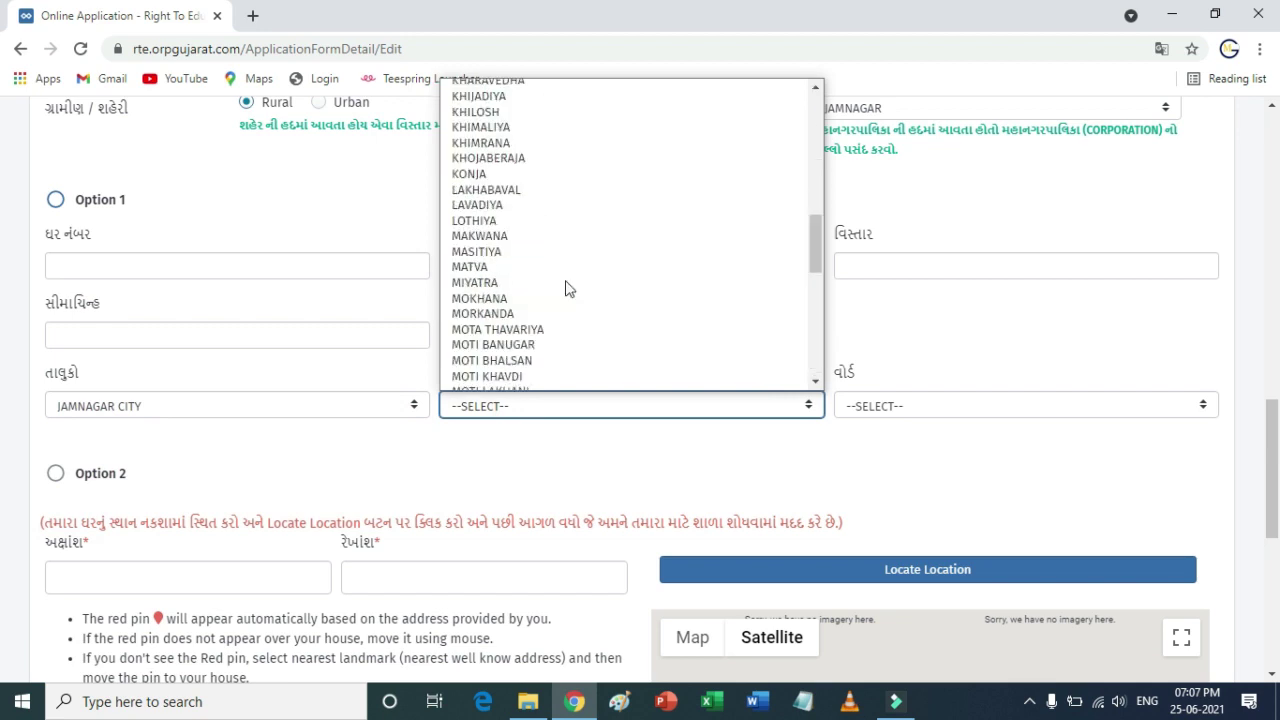
pyautogui.scroll(10, 565, 289)
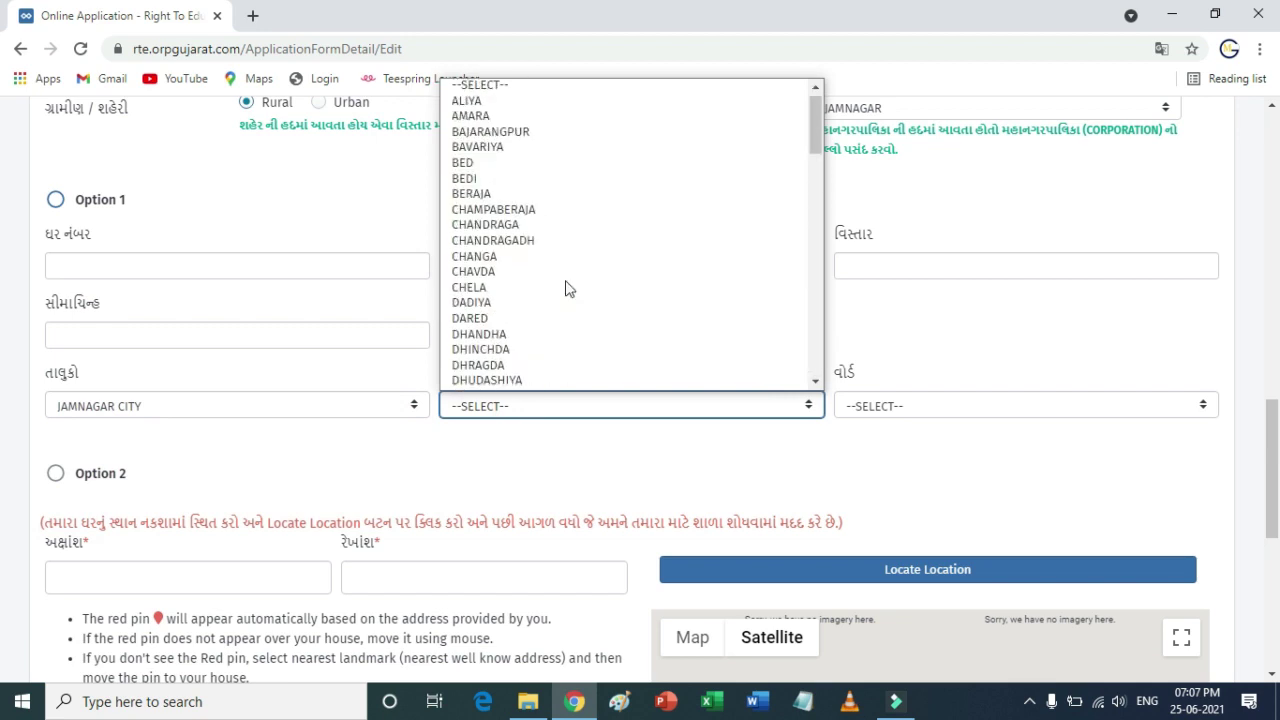
pyautogui.click(940, 416)
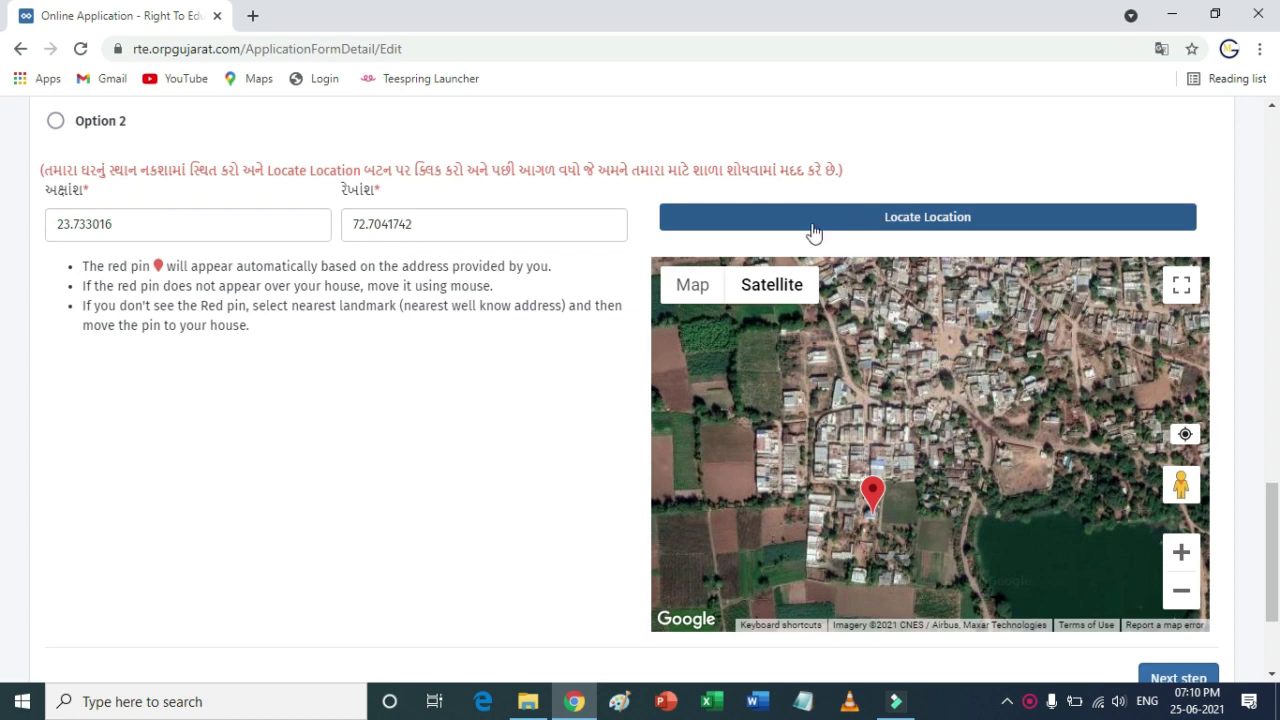
# Check the completed Option 1 address, the latitude and longitude and the map pin, and submit the Form B details.
pyautogui.scroll(1, 811, 229)
pyautogui.scroll(4, 741, 267)
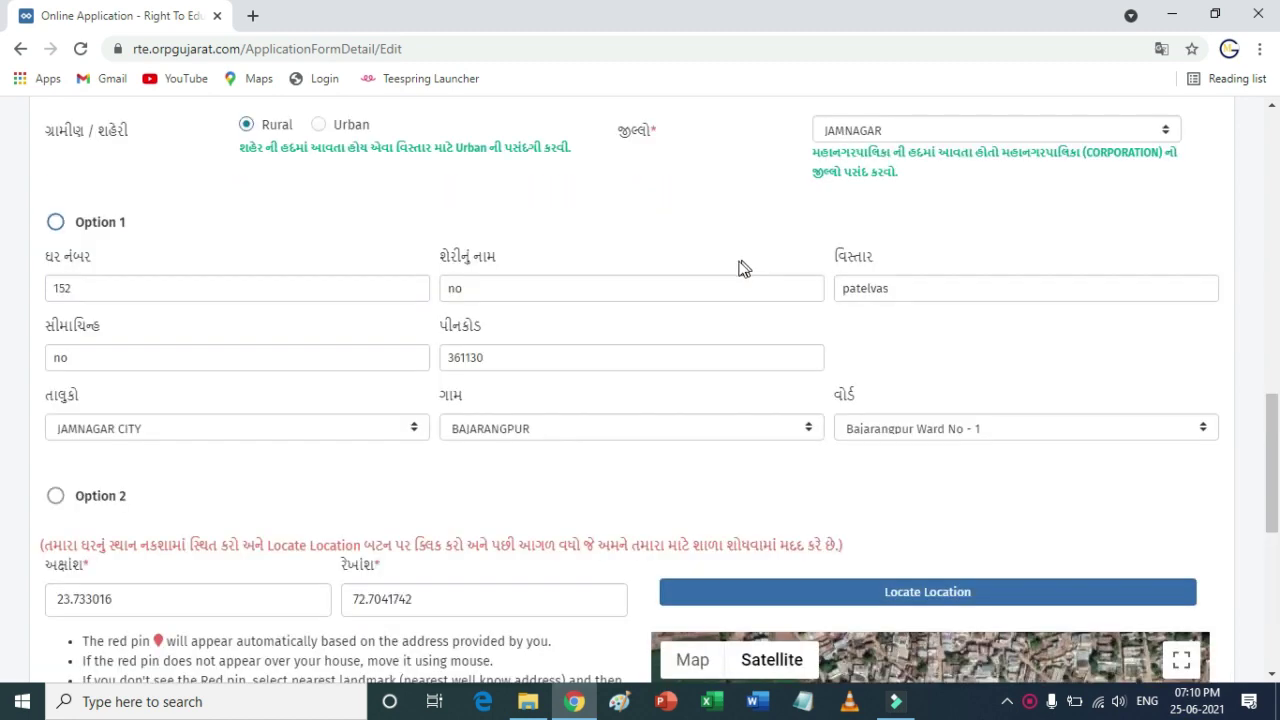
pyautogui.scroll(-5, 741, 267)
pyautogui.scroll(1, 684, 258)
pyautogui.scroll(1, 684, 258)
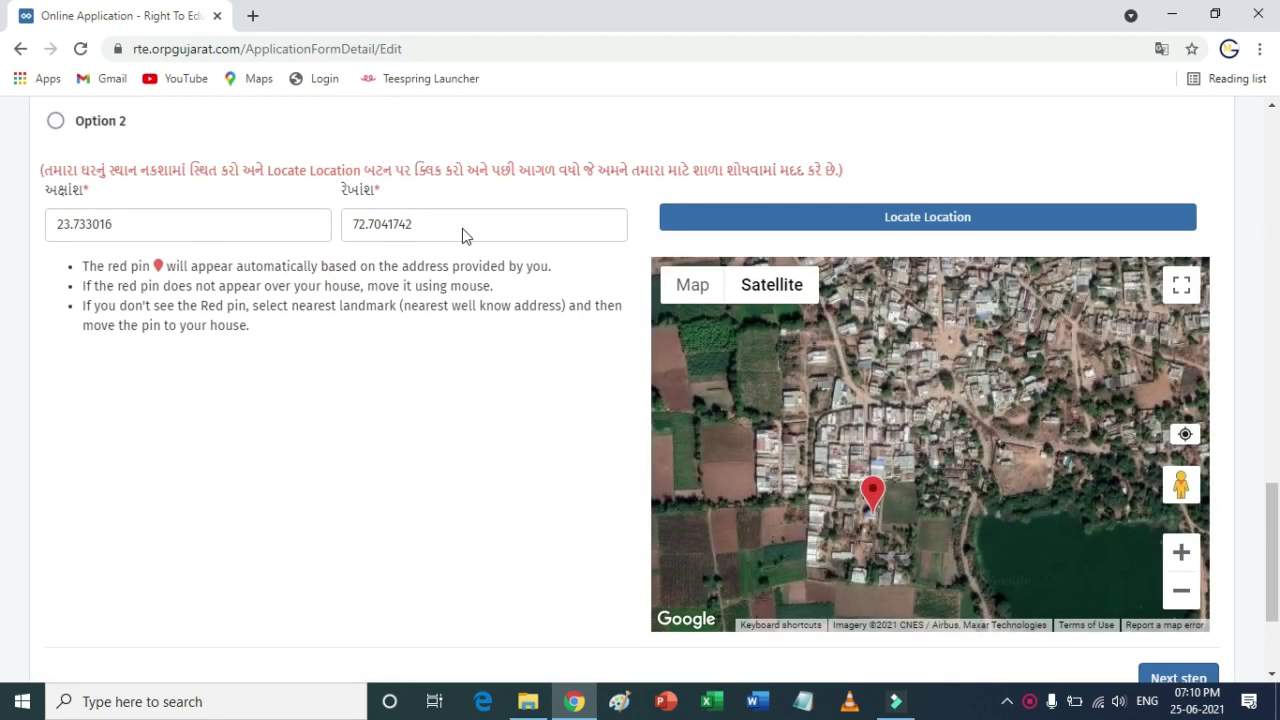
pyautogui.scroll(-3, 472, 236)
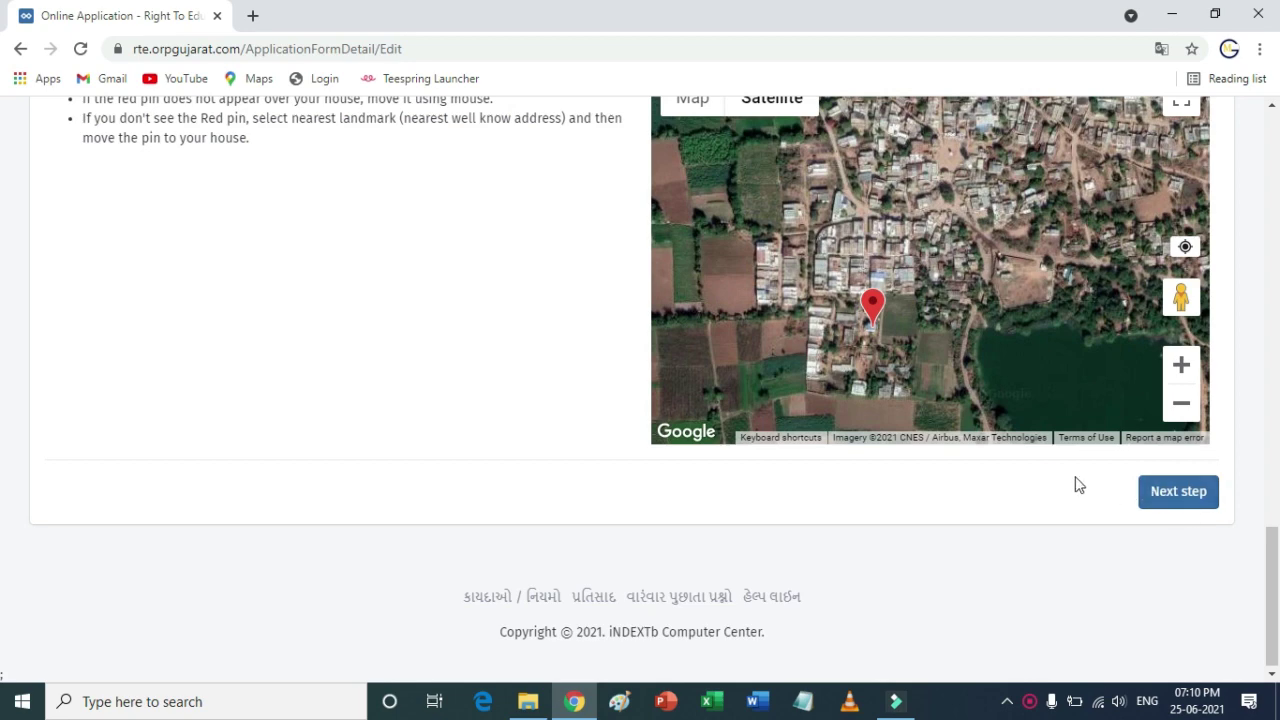
pyautogui.scroll(2, 900, 300)
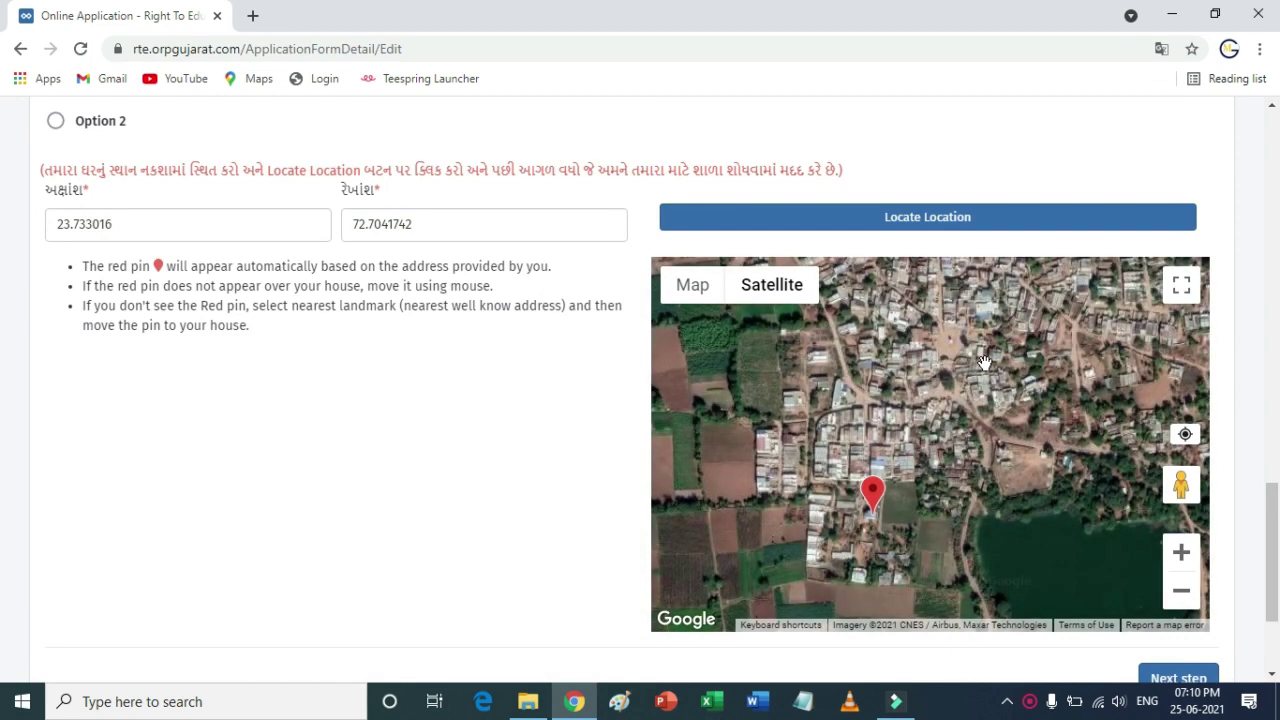
pyautogui.scroll(-2, 978, 352)
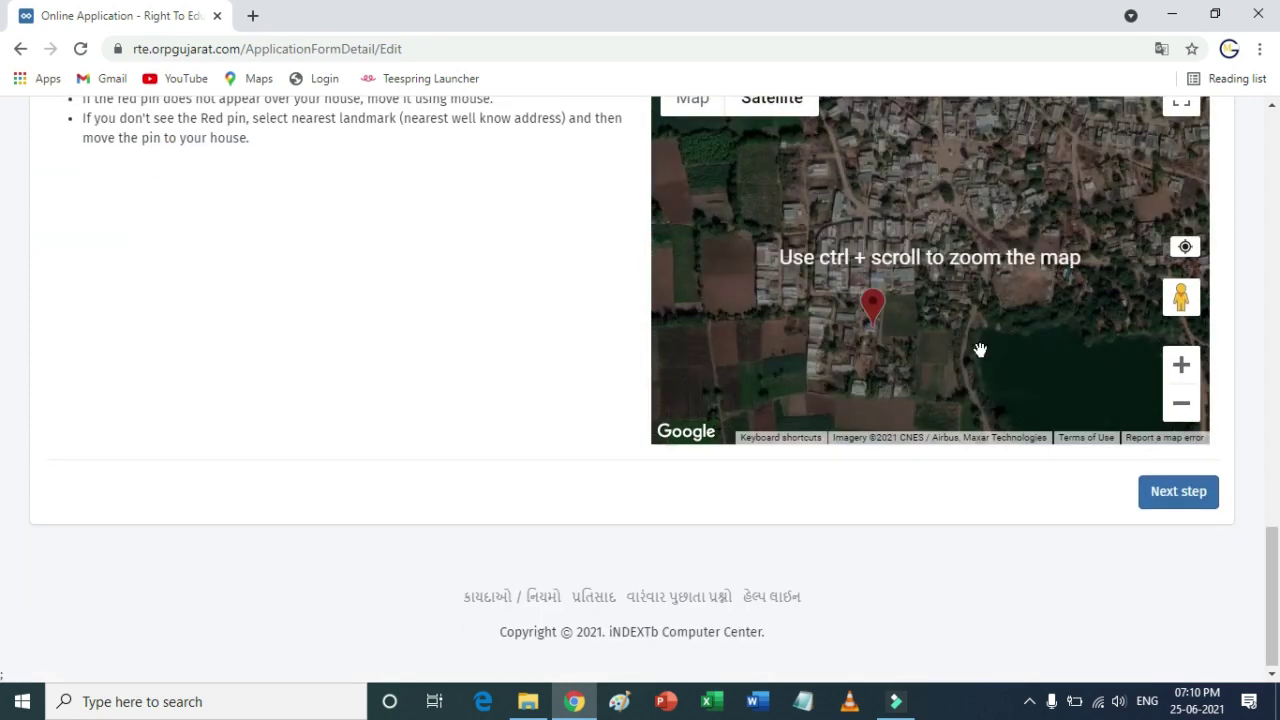
pyautogui.scroll(1, 977, 345)
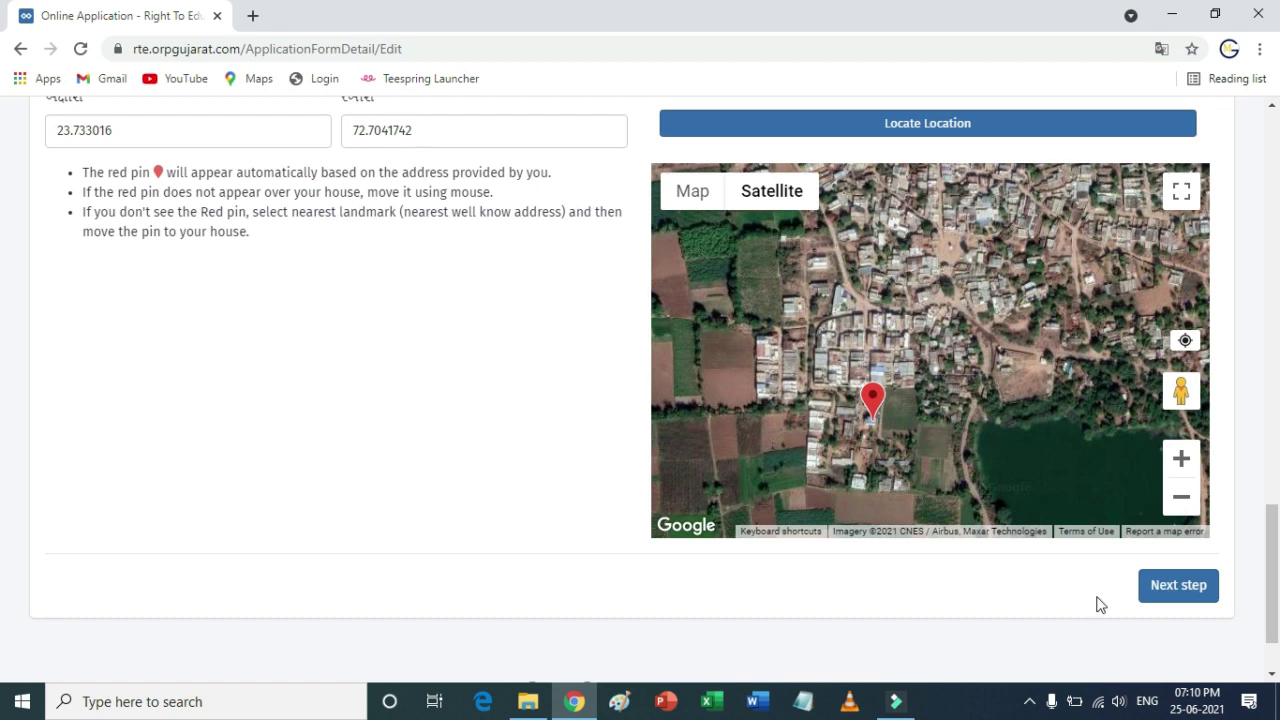
pyautogui.click(1177, 590)
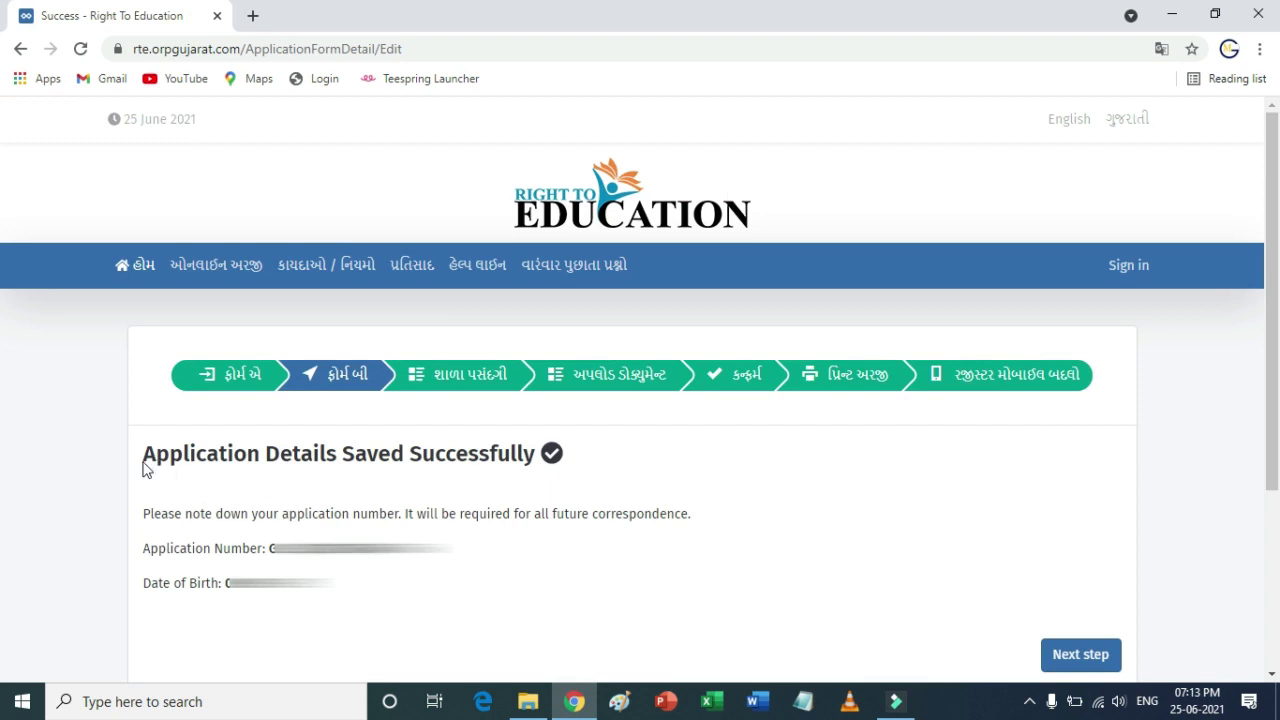
# Examine the save confirmation, the application number and the date of birth on the success page.
pyautogui.moveTo(136, 453); pyautogui.dragTo(556, 455)
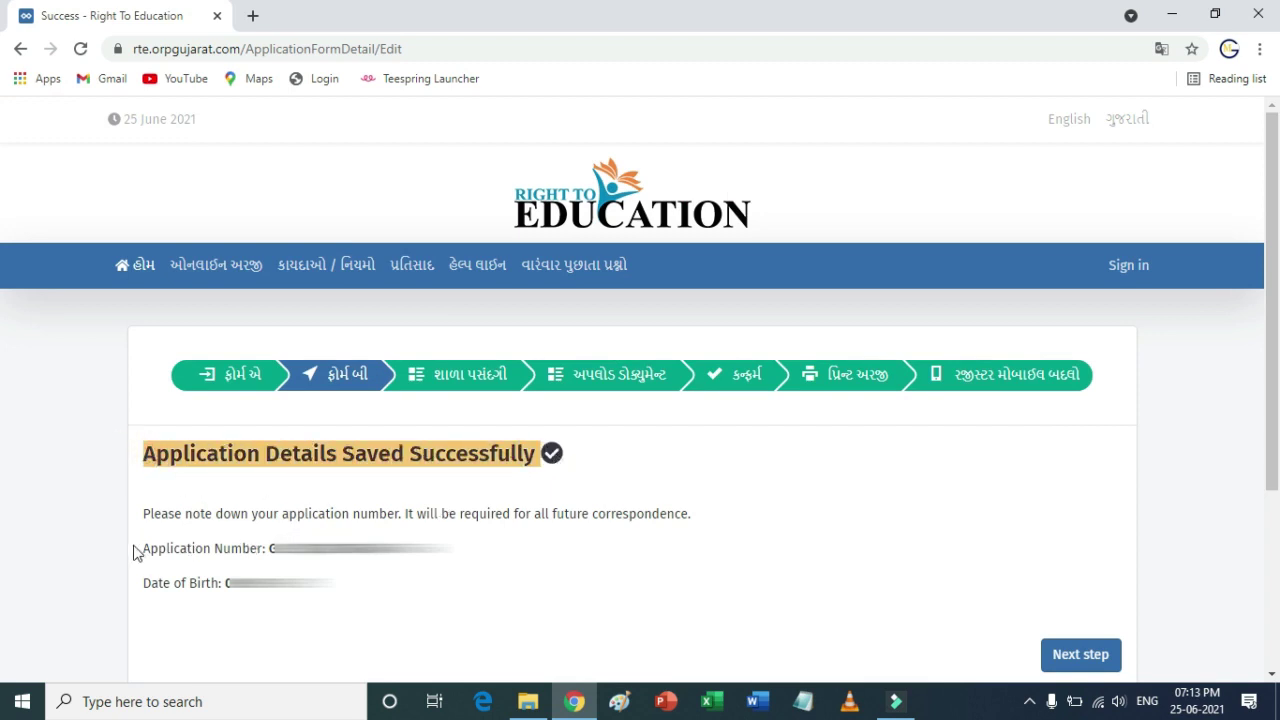
pyautogui.moveTo(134, 548); pyautogui.dragTo(465, 549)
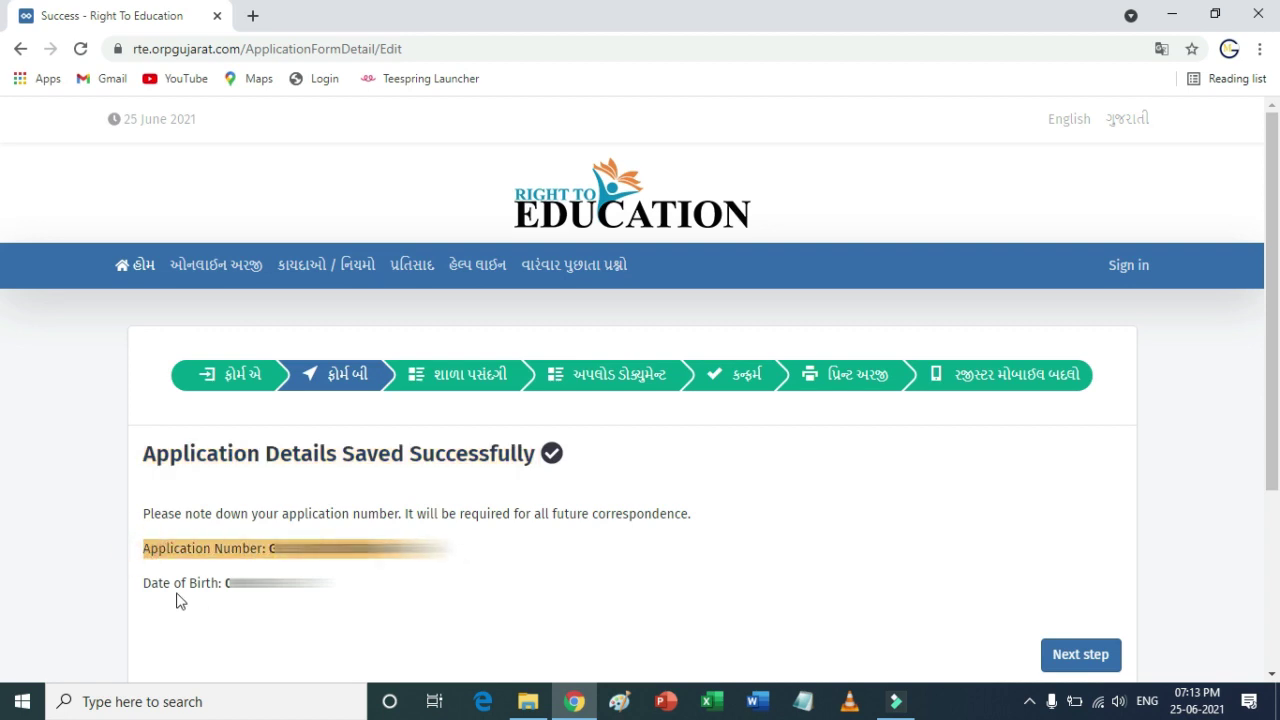
pyautogui.moveTo(138, 583)
pyautogui.mouseDown()
pyautogui.moveTo(345, 583)
pyautogui.moveTo(209, 551)
pyautogui.moveTo(150, 548)
pyautogui.moveTo(333, 603)
pyautogui.mouseUp()
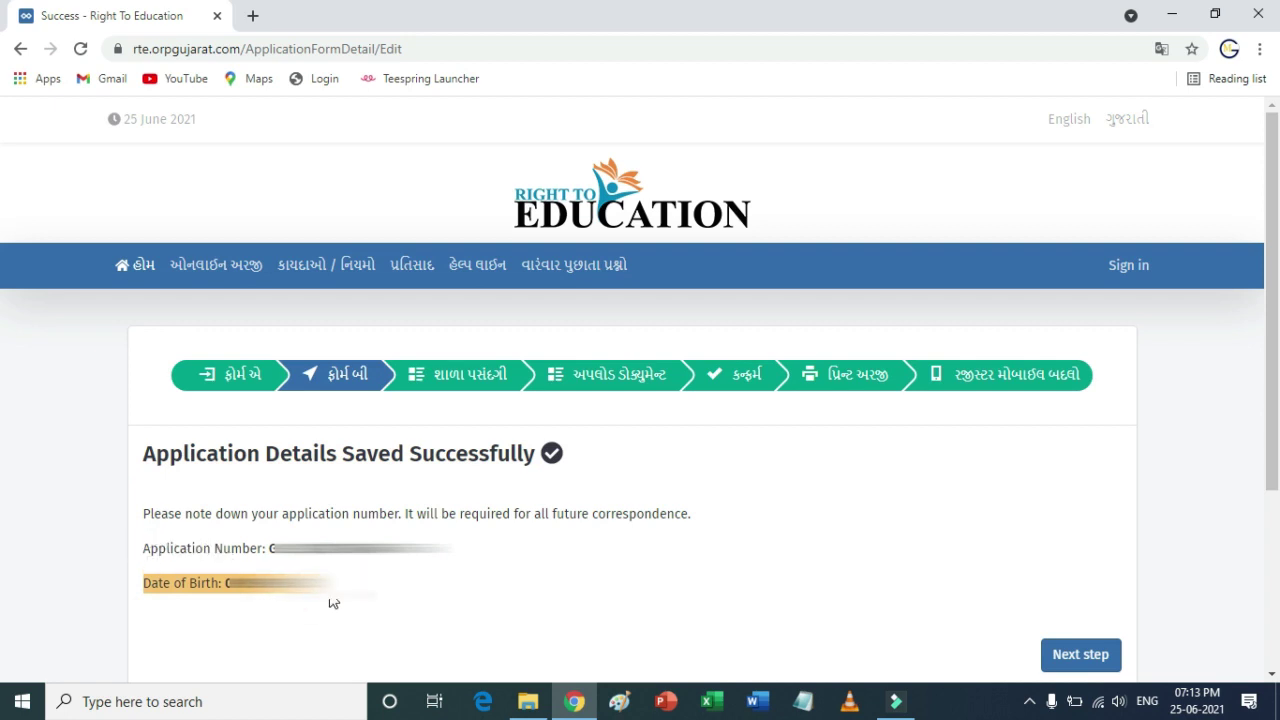
pyautogui.click(240, 546)
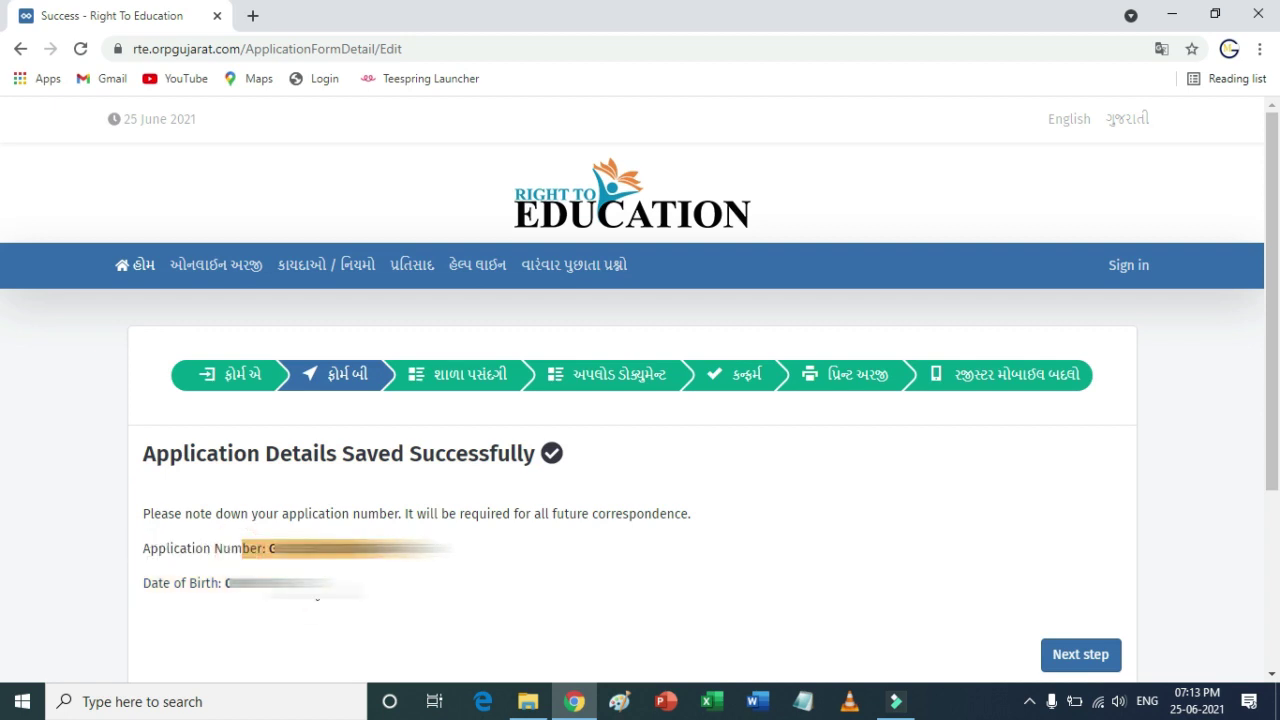
pyautogui.moveTo(297, 585); pyautogui.dragTo(334, 598)
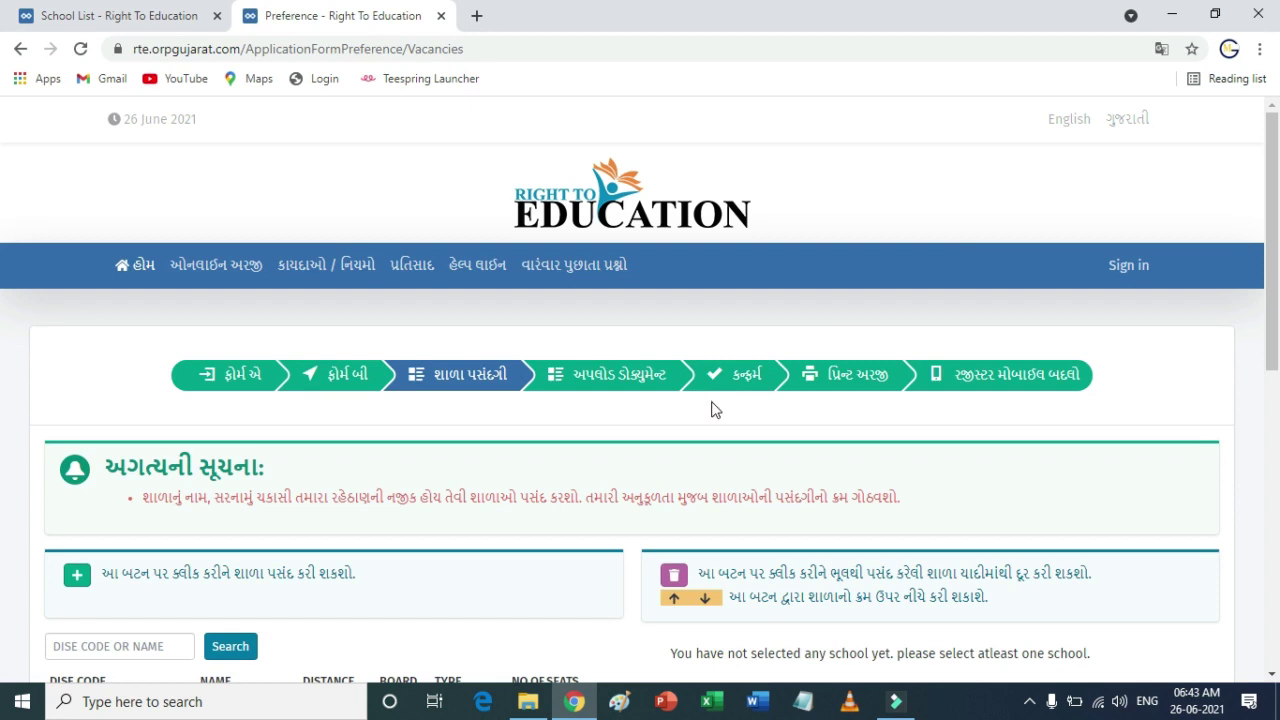
# Read the school selection notice on nearby schools and preference order, and examine the school list and its DISE code or name search.
pyautogui.scroll(-2, 651, 428)
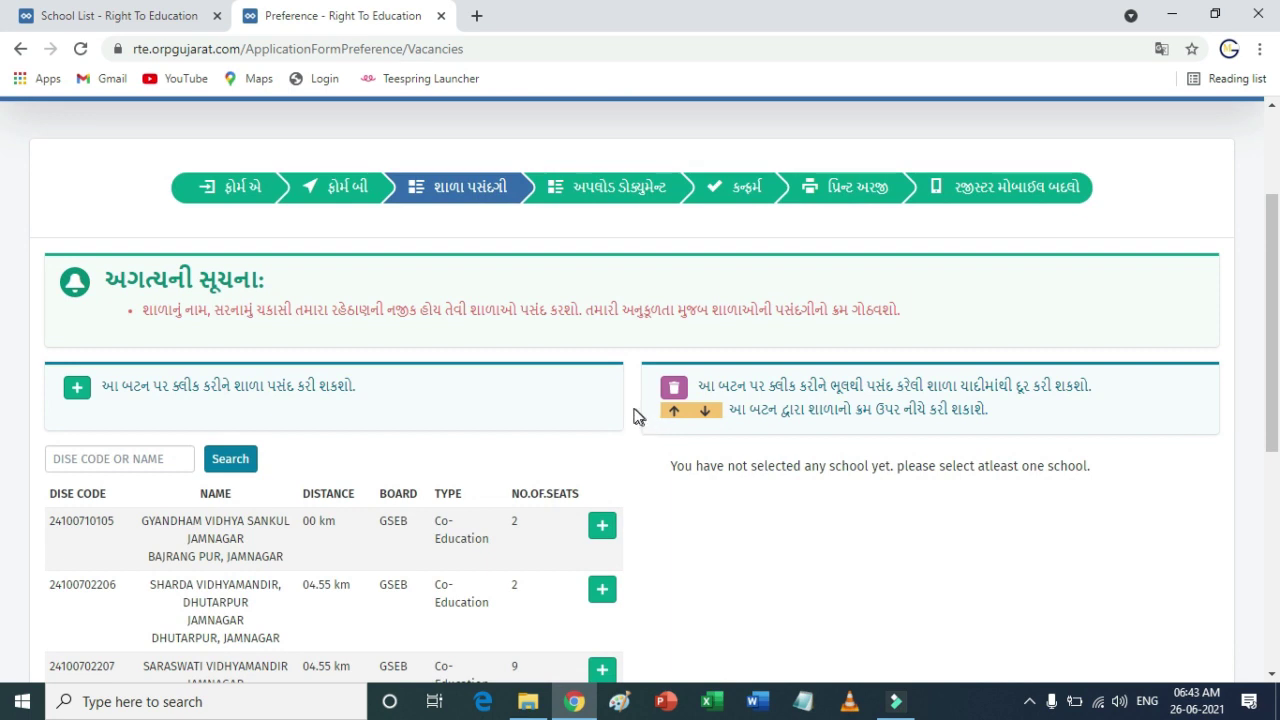
pyautogui.moveTo(339, 312); pyautogui.dragTo(520, 312)
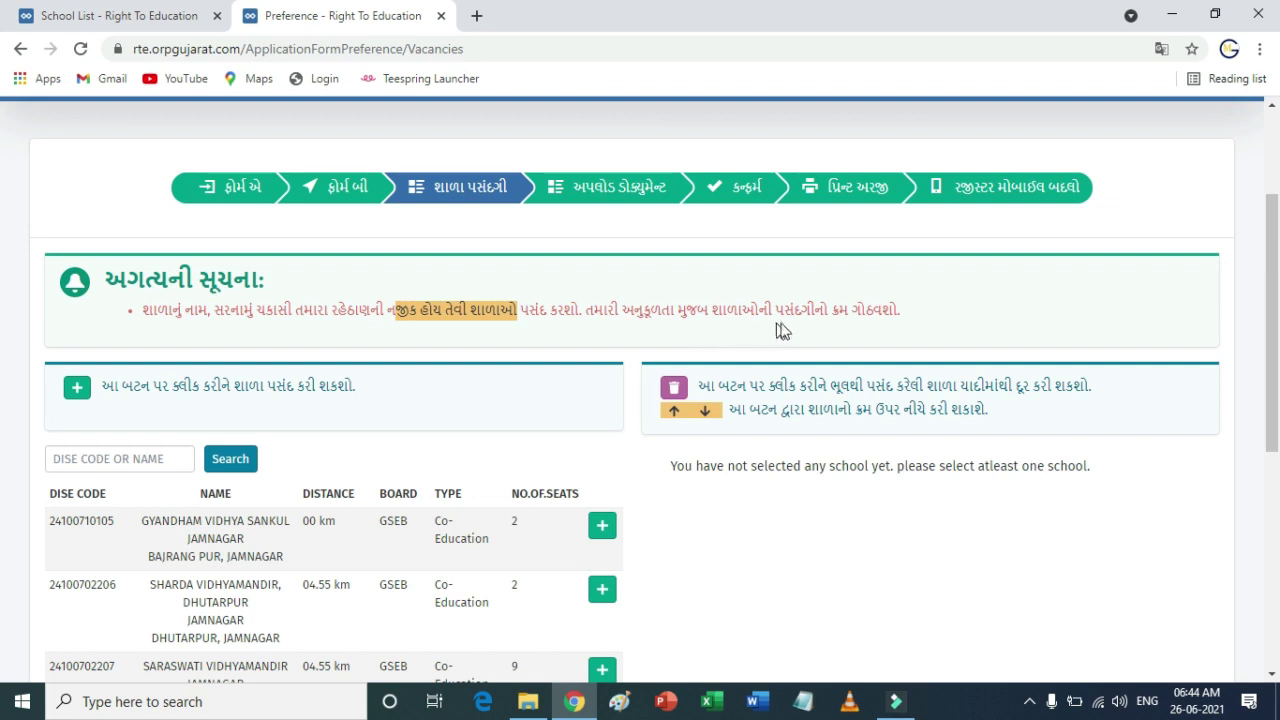
pyautogui.moveTo(778, 308); pyautogui.dragTo(850, 312)
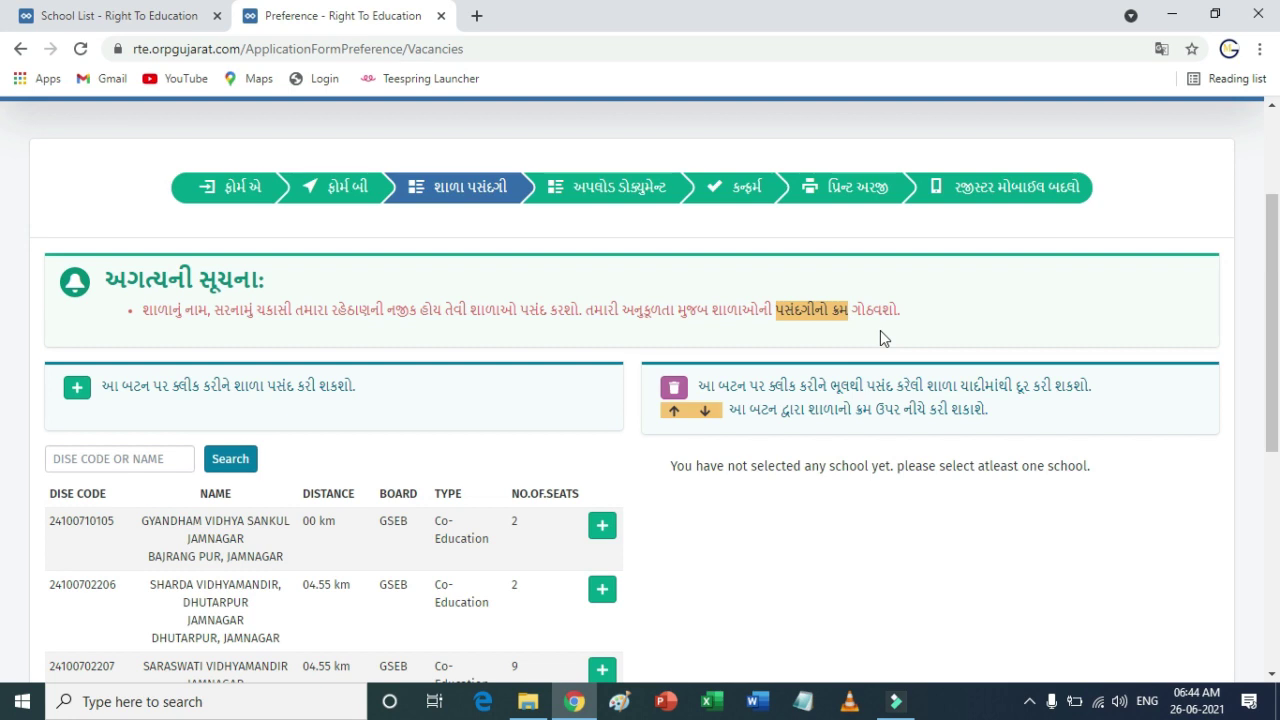
pyautogui.scroll(-2, 880, 338)
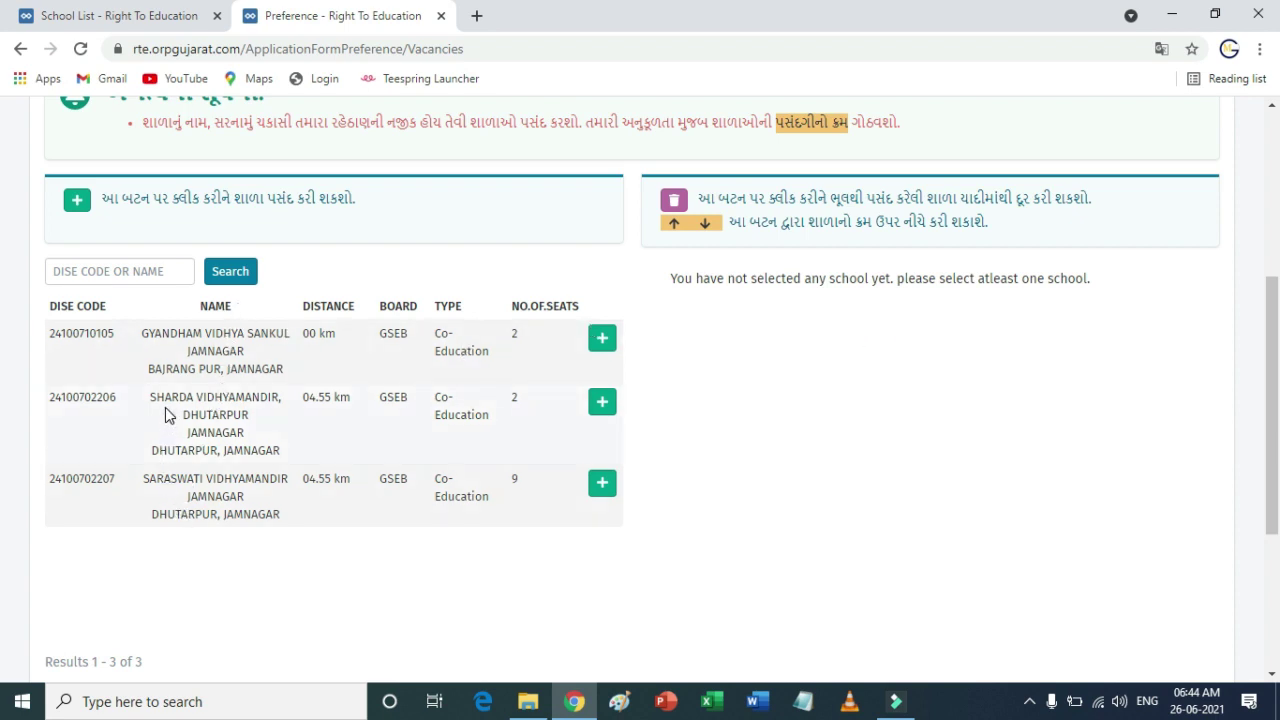
pyautogui.click(128, 272)
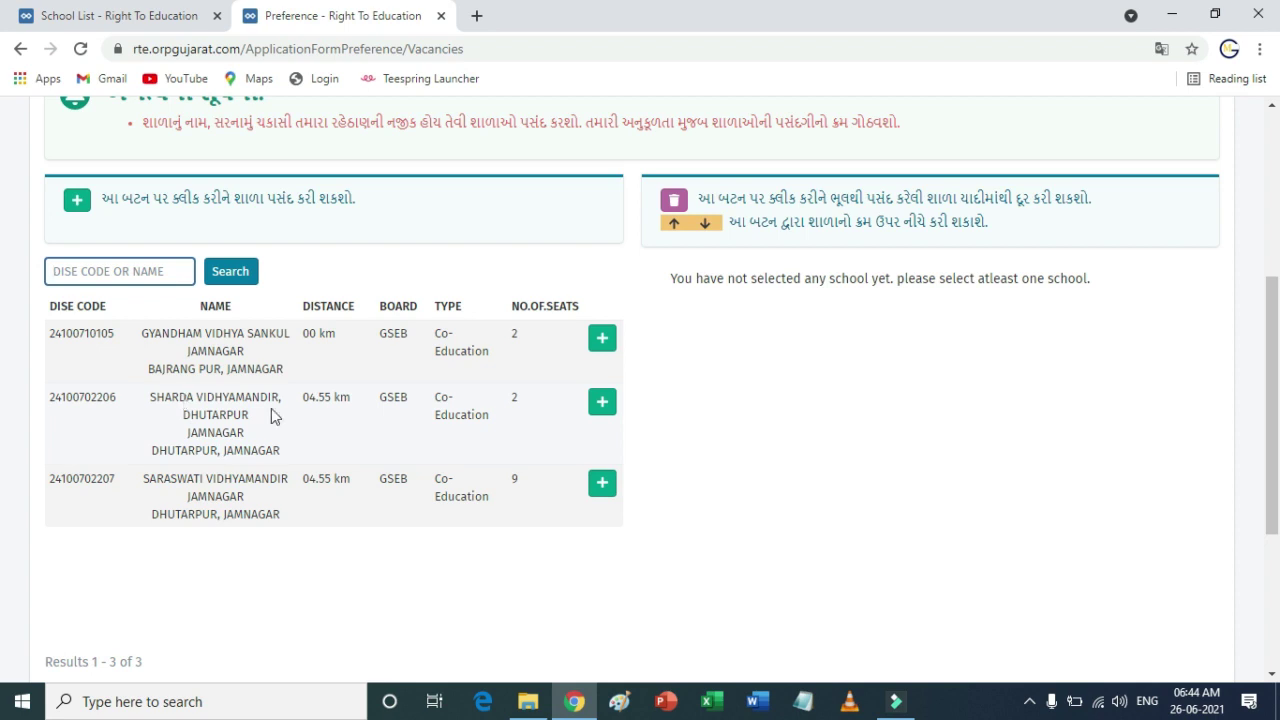
# Add Gyandham Vidhya Sankul, Sharda Vidhyamandir and Saraswati Vidhyamandir to the selected schools in that order.
pyautogui.click(602, 340)
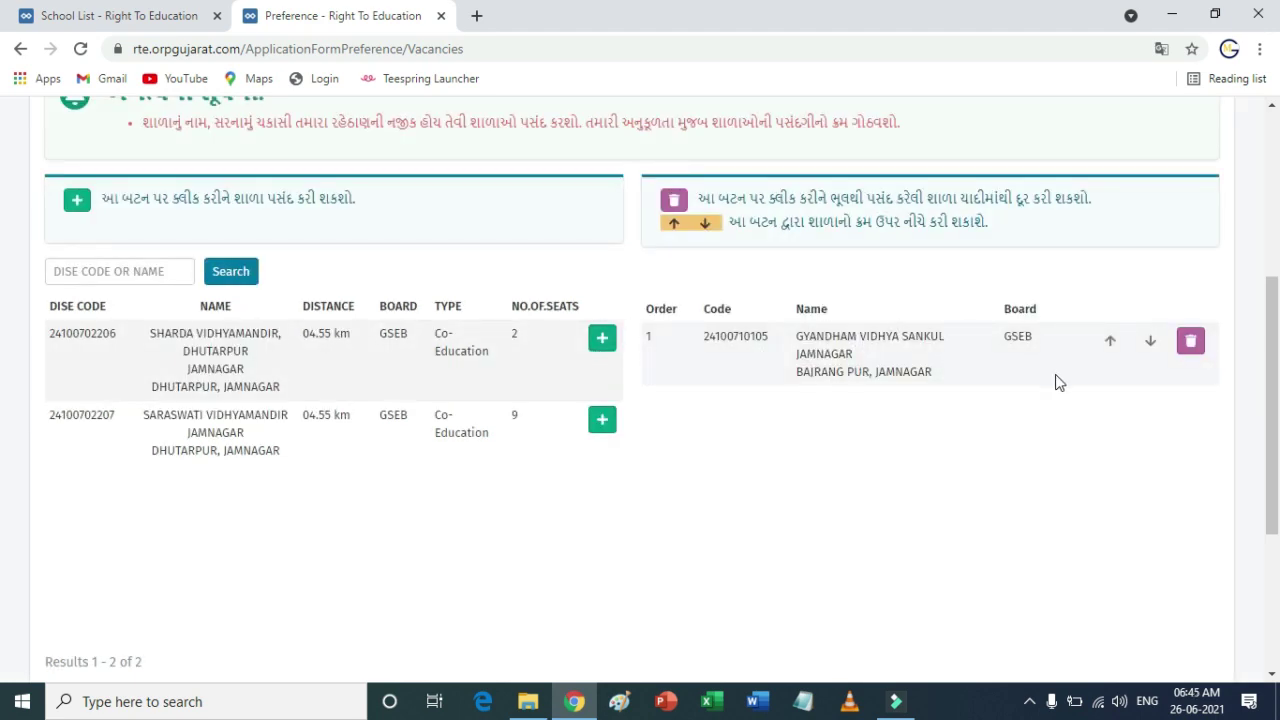
pyautogui.click(606, 344)
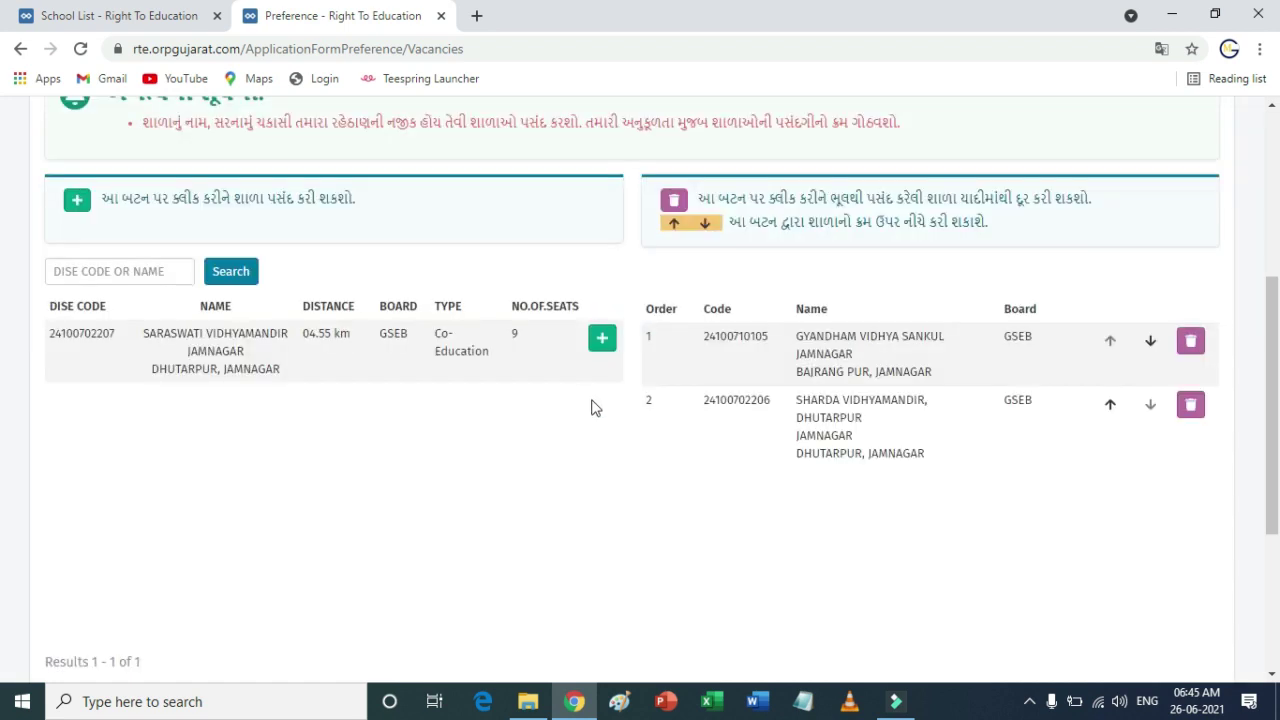
pyautogui.click(602, 345)
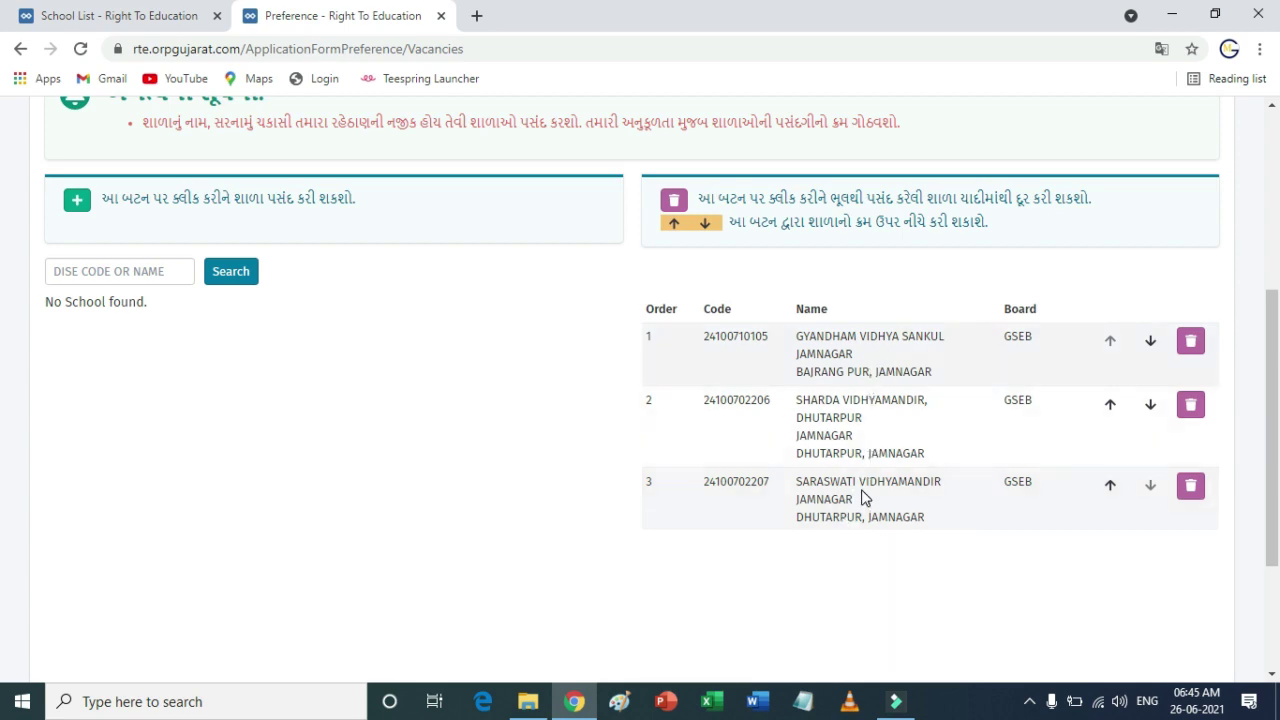
# Move Saraswati Vidhyamandir up to first place in the school preference order and check its entry.
pyautogui.click(1110, 490)
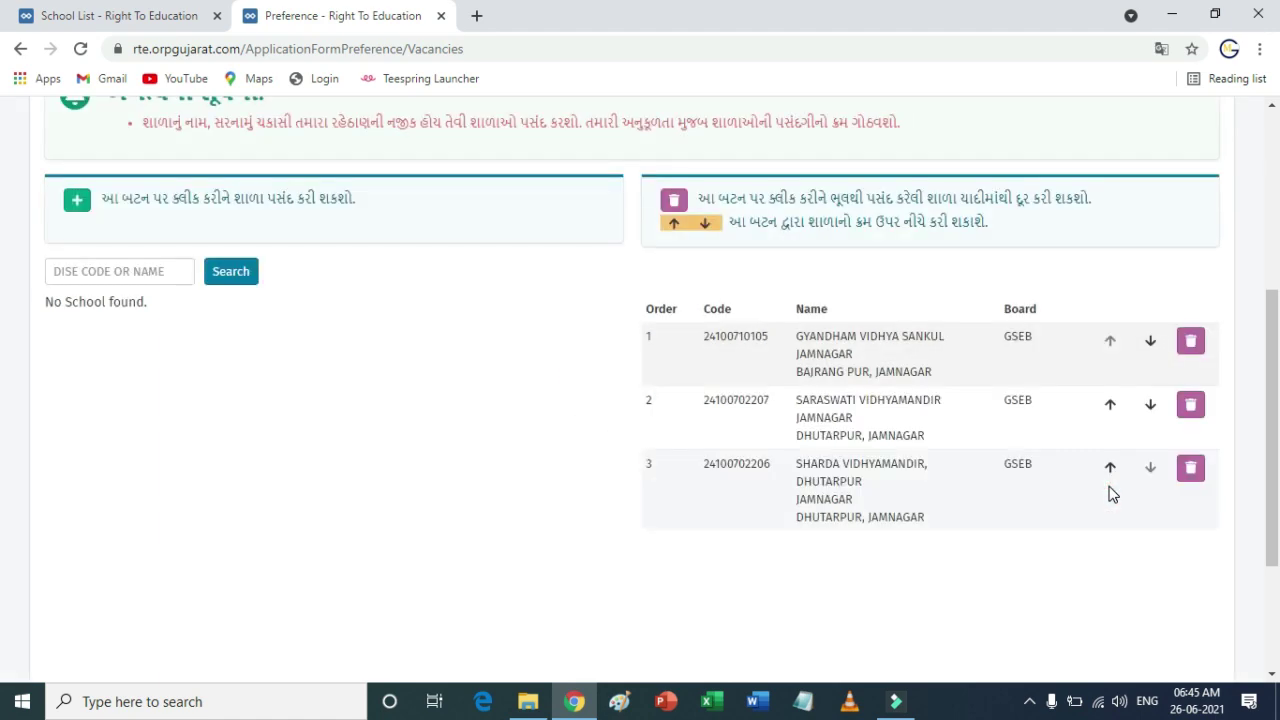
pyautogui.click(1108, 405)
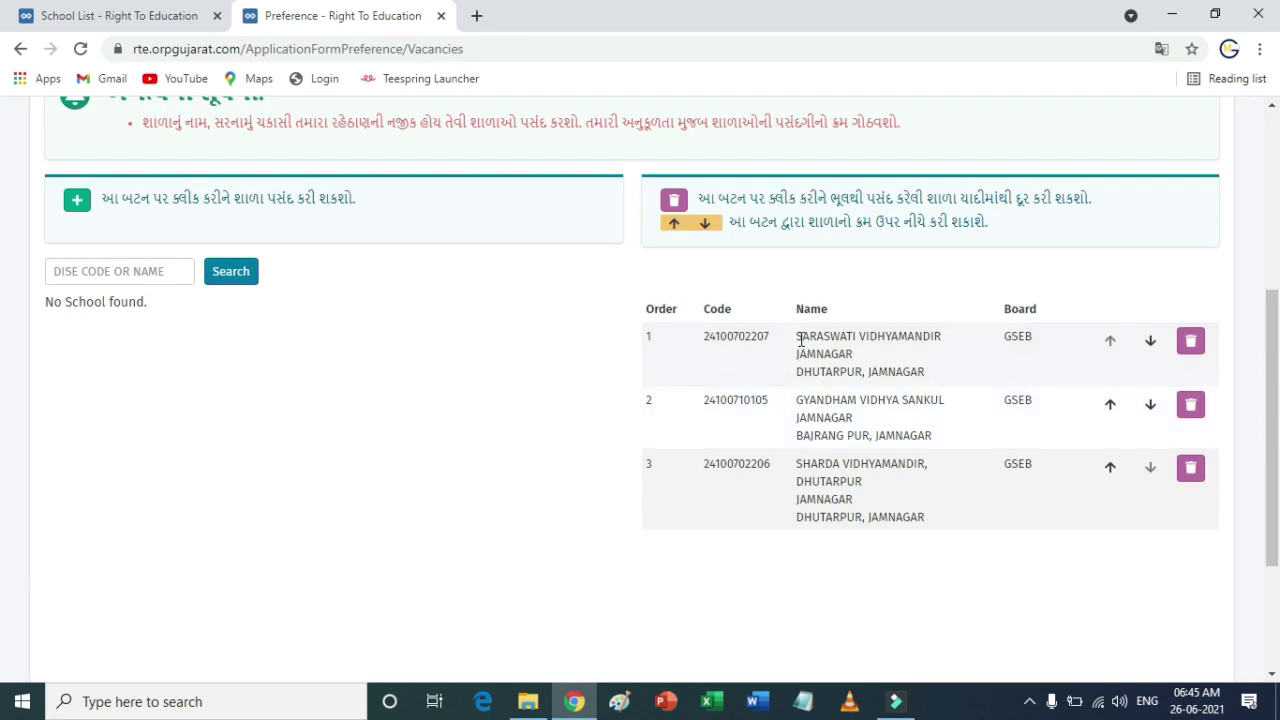
pyautogui.moveTo(799, 338); pyautogui.dragTo(926, 354)
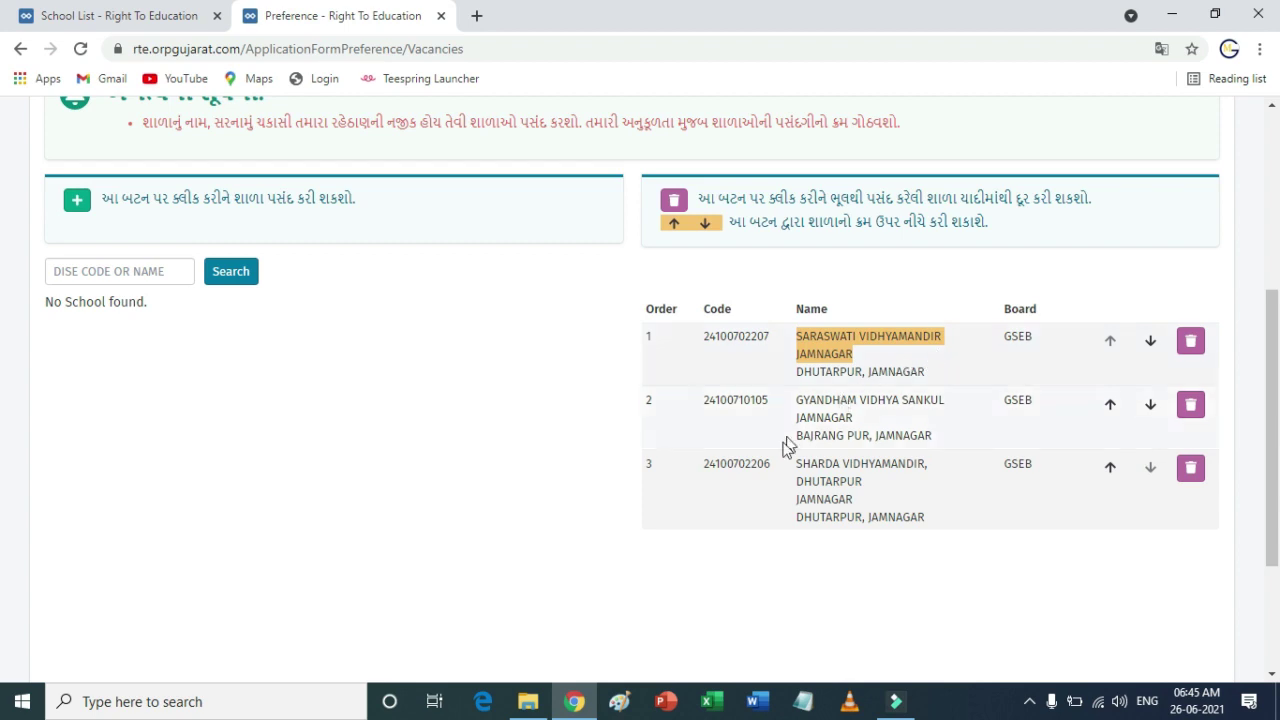
# Move Sharda Vidhyamandir up to second place in the school preference order, check the entries, and continue to the document upload stage.
pyautogui.moveTo(800, 400); pyautogui.dragTo(930, 395)
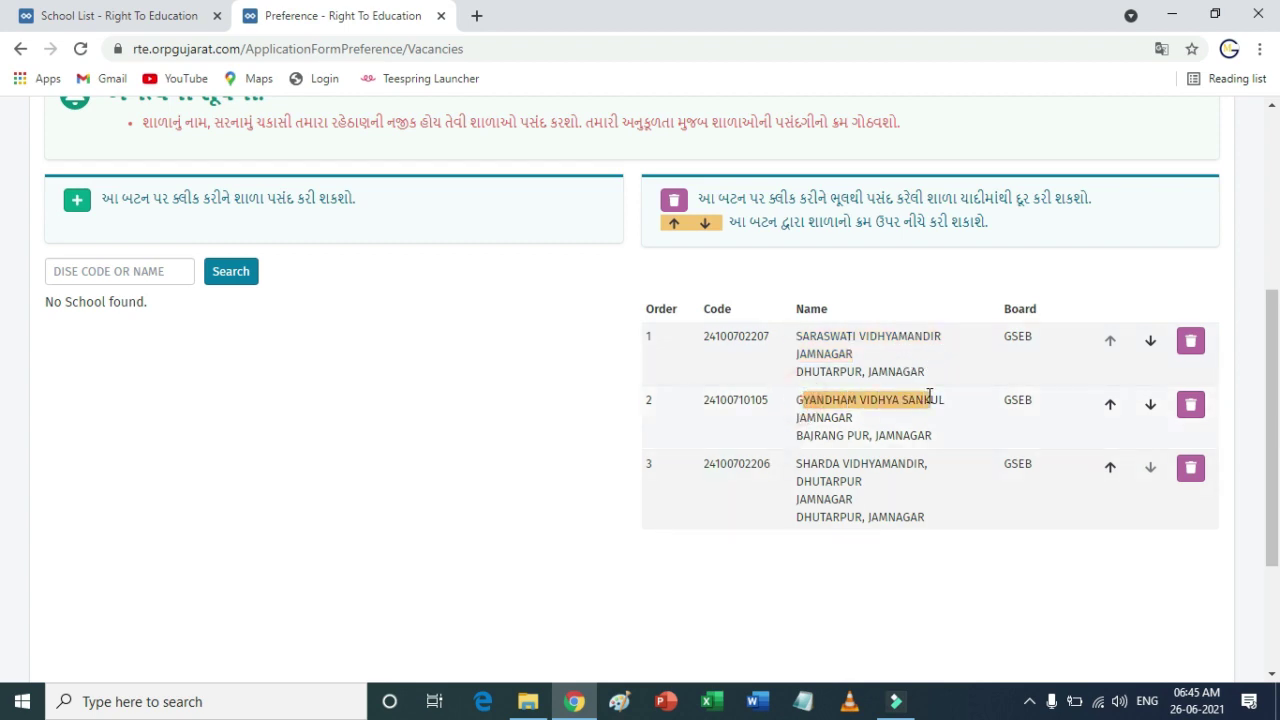
pyautogui.click(809, 463)
pyautogui.moveTo(811, 462); pyautogui.dragTo(926, 468)
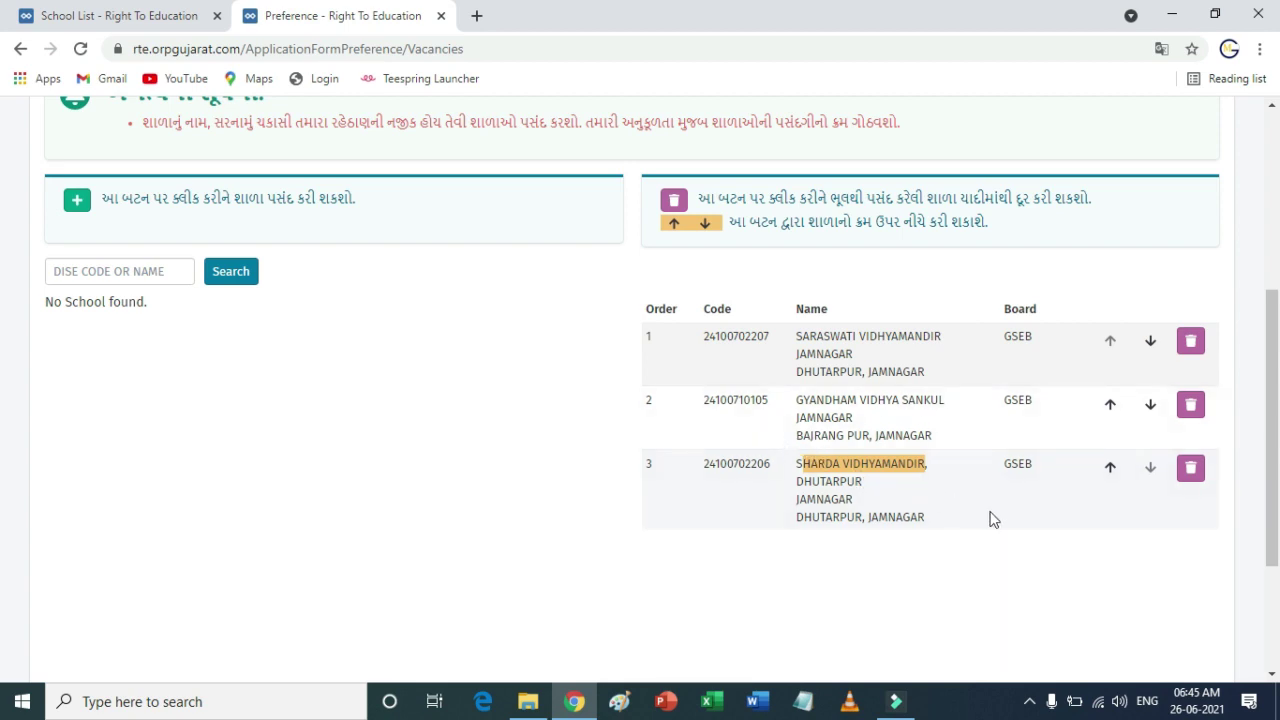
pyautogui.click(1111, 470)
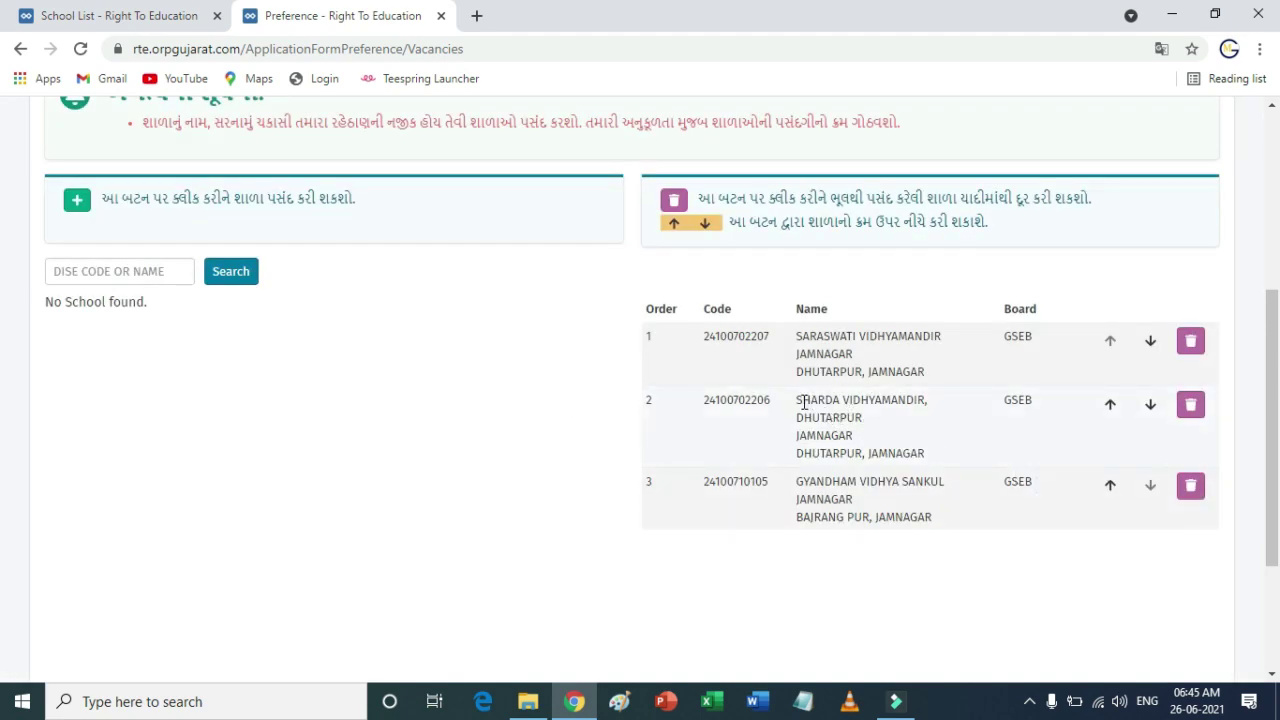
pyautogui.moveTo(805, 402); pyautogui.dragTo(917, 428)
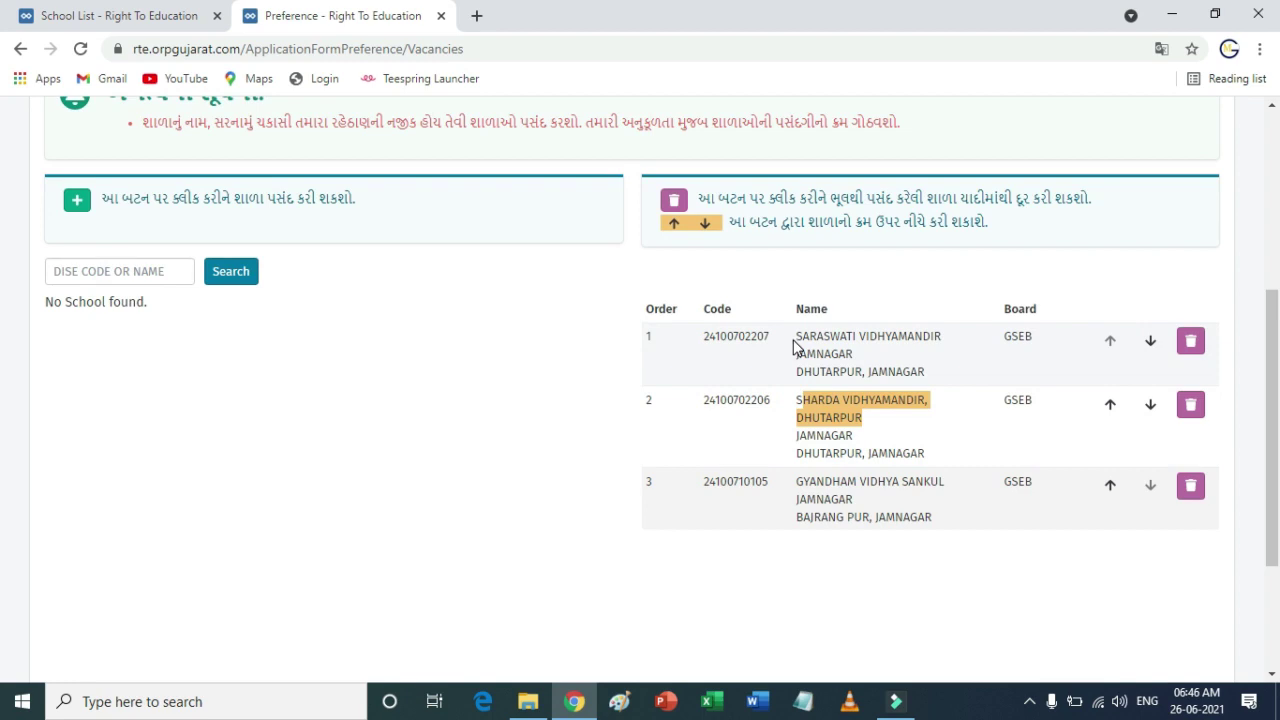
pyautogui.moveTo(778, 122); pyautogui.dragTo(866, 120)
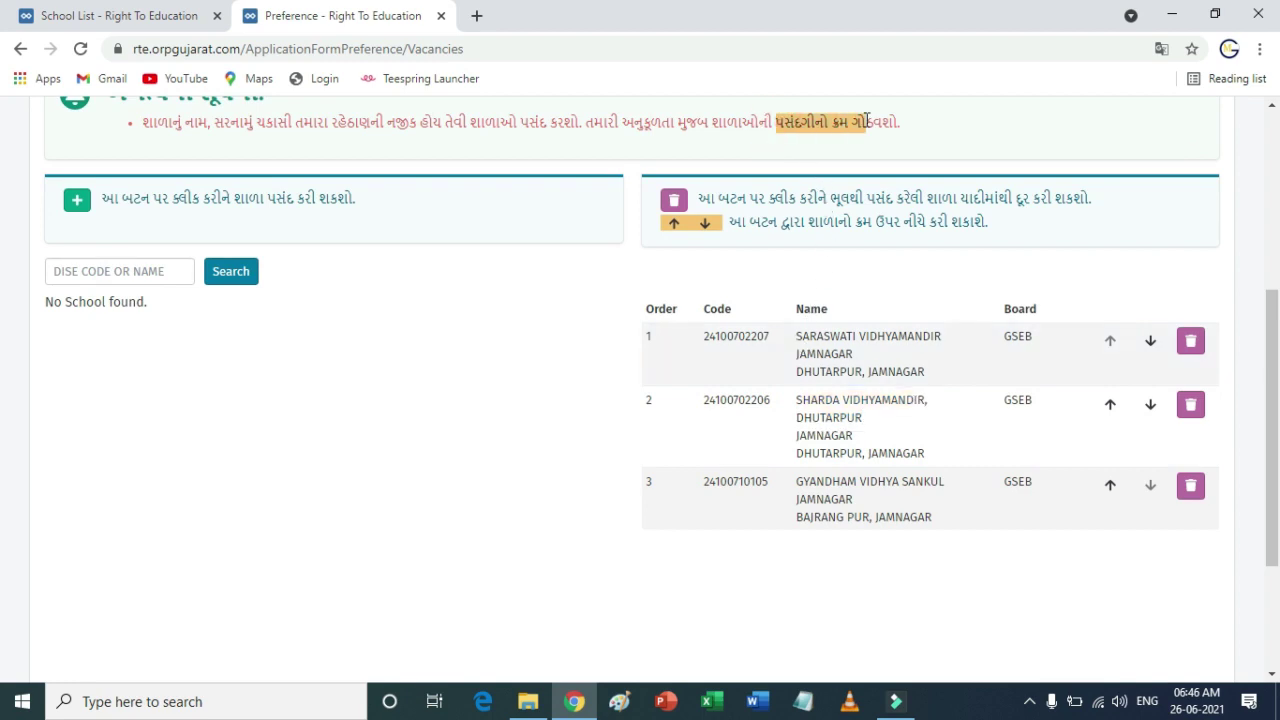
pyautogui.scroll(-3, 870, 405)
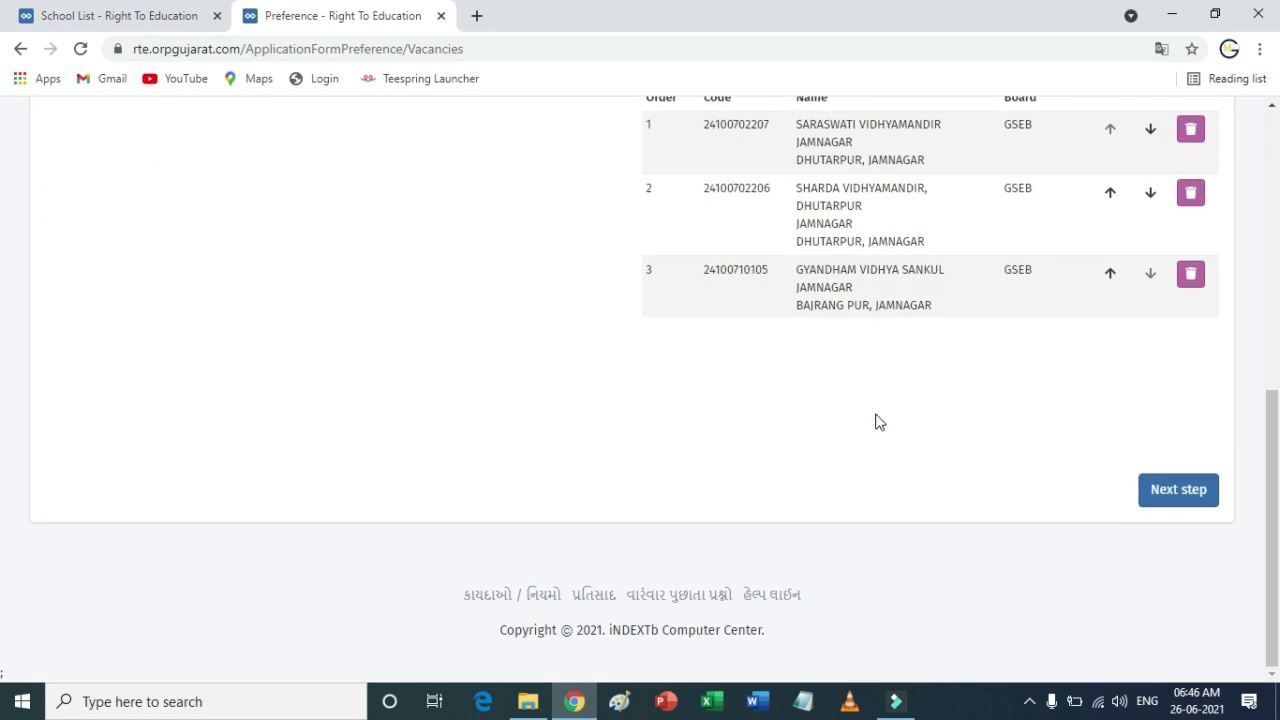
pyautogui.click(1182, 493)
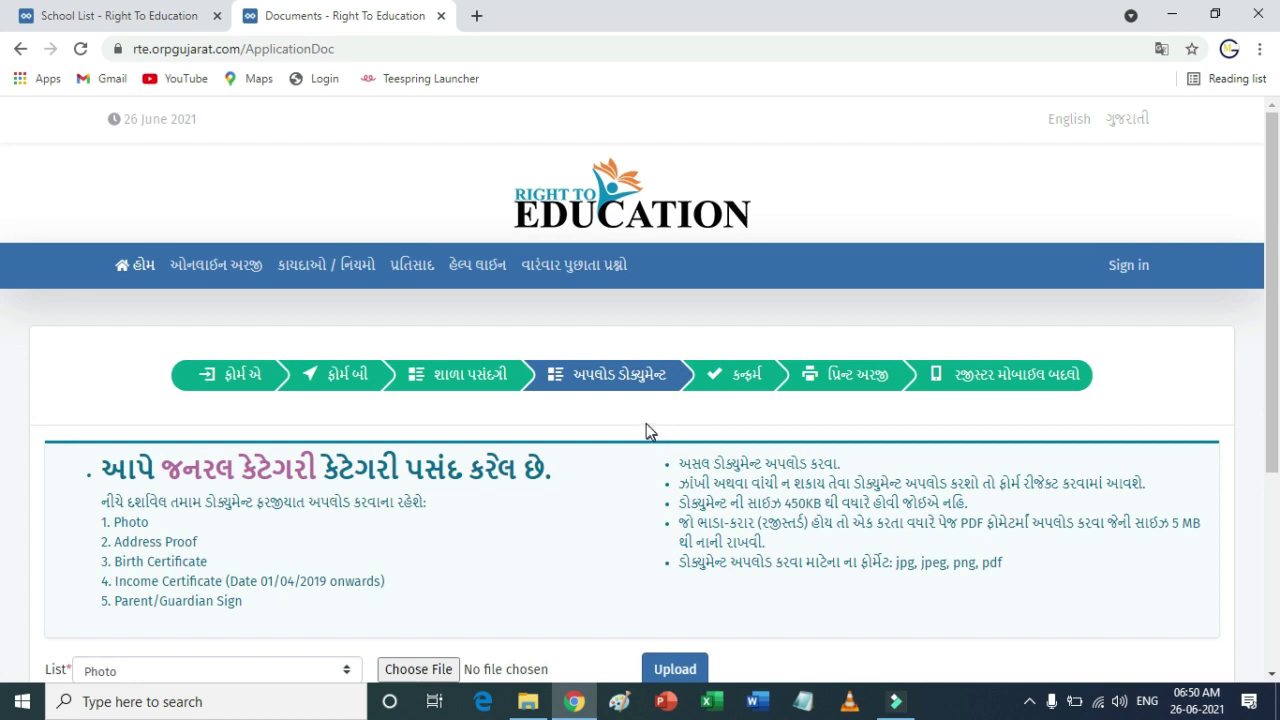
# Read the documents required for the General category and the upload rules on originals, legibility, file size and accepted formats.
pyautogui.scroll(-1, 616, 413)
pyautogui.scroll(-3, 616, 413)
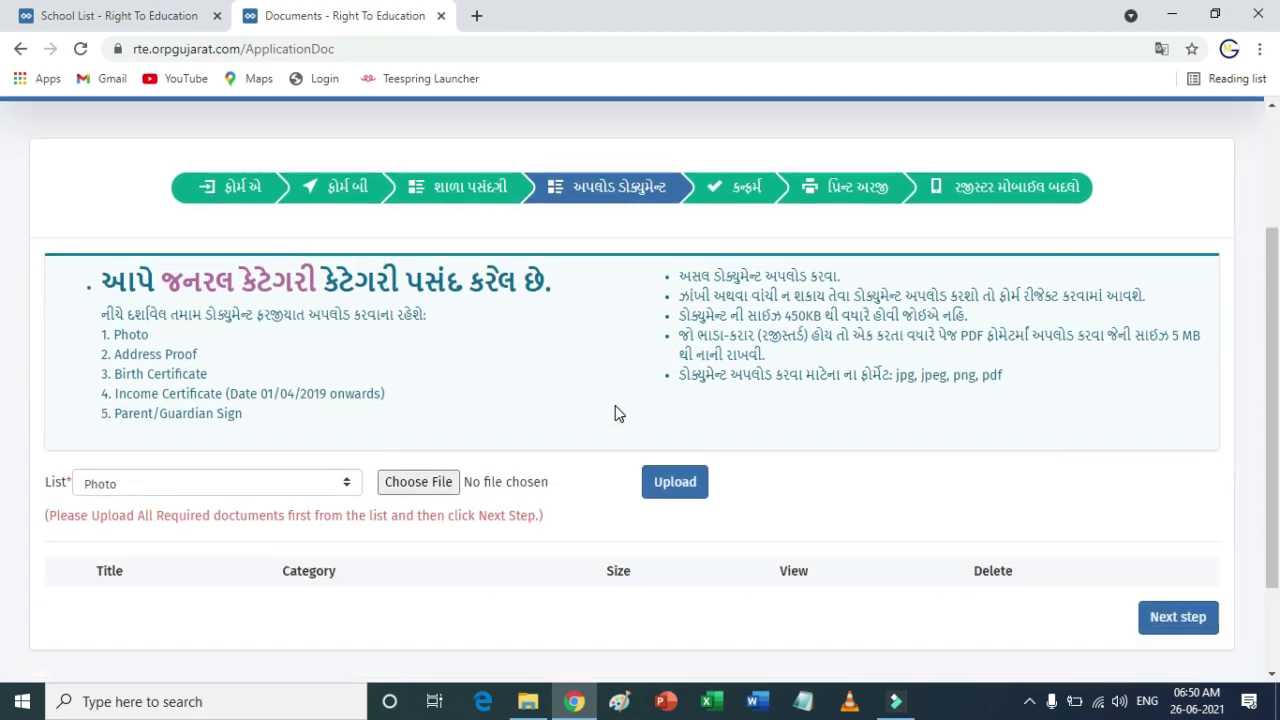
pyautogui.scroll(1, 616, 413)
pyautogui.moveTo(164, 282); pyautogui.dragTo(316, 280)
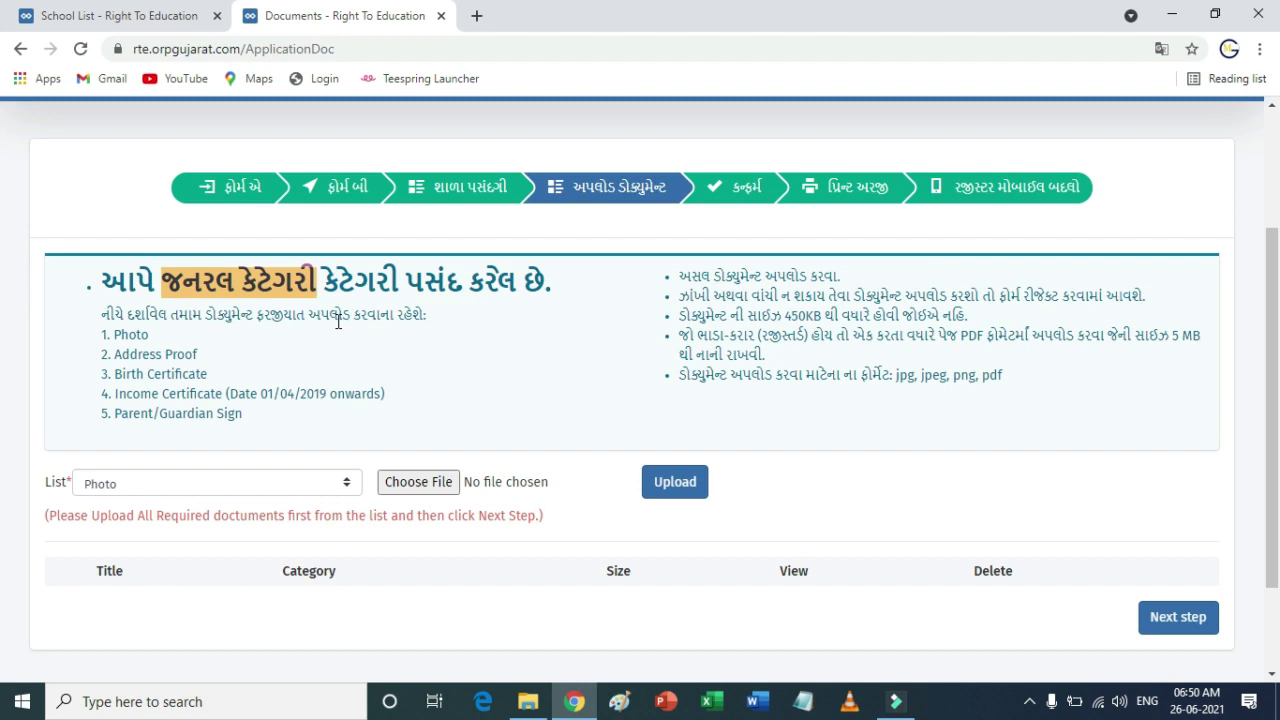
pyautogui.moveTo(107, 333); pyautogui.dragTo(242, 418)
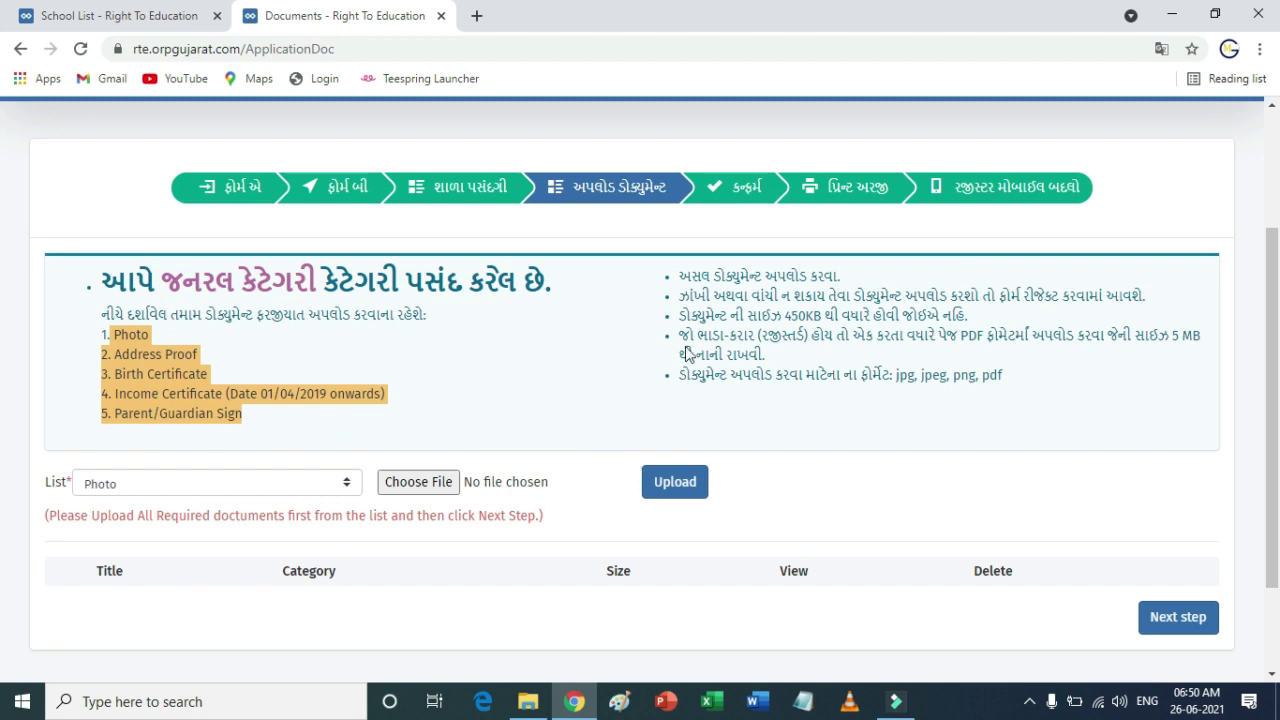
pyautogui.moveTo(679, 274); pyautogui.dragTo(1005, 383)
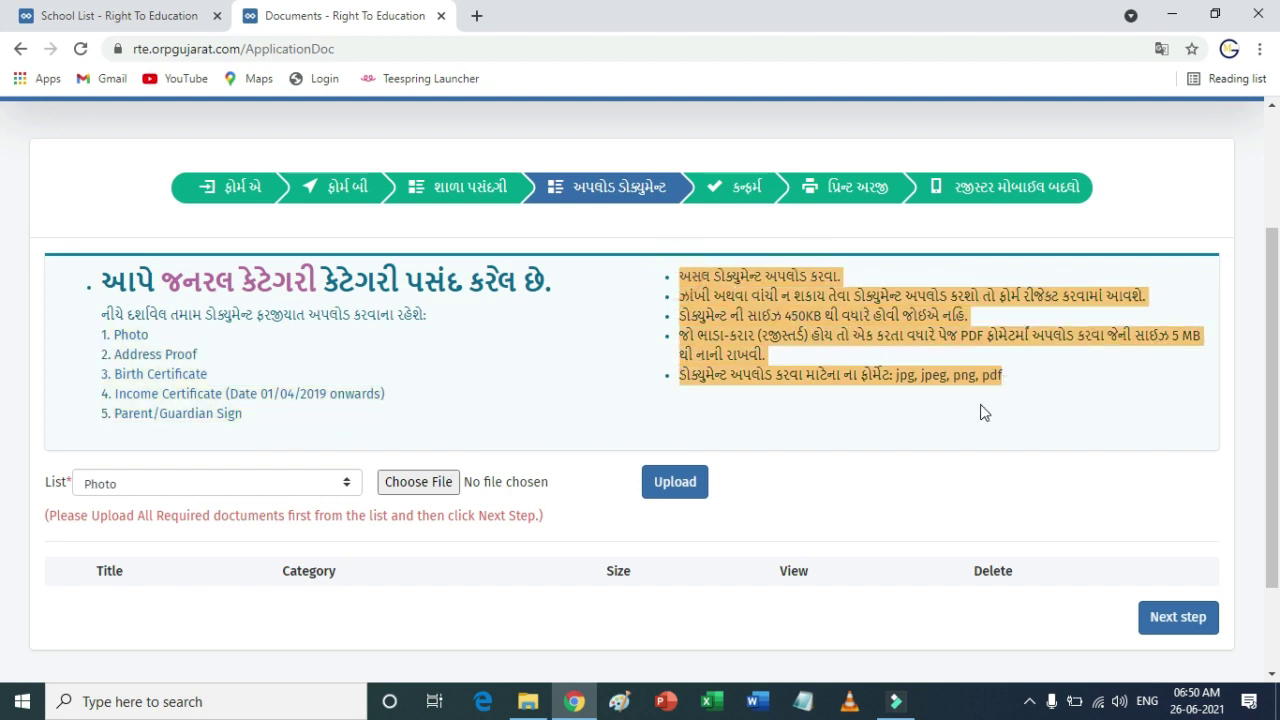
pyautogui.click(978, 416)
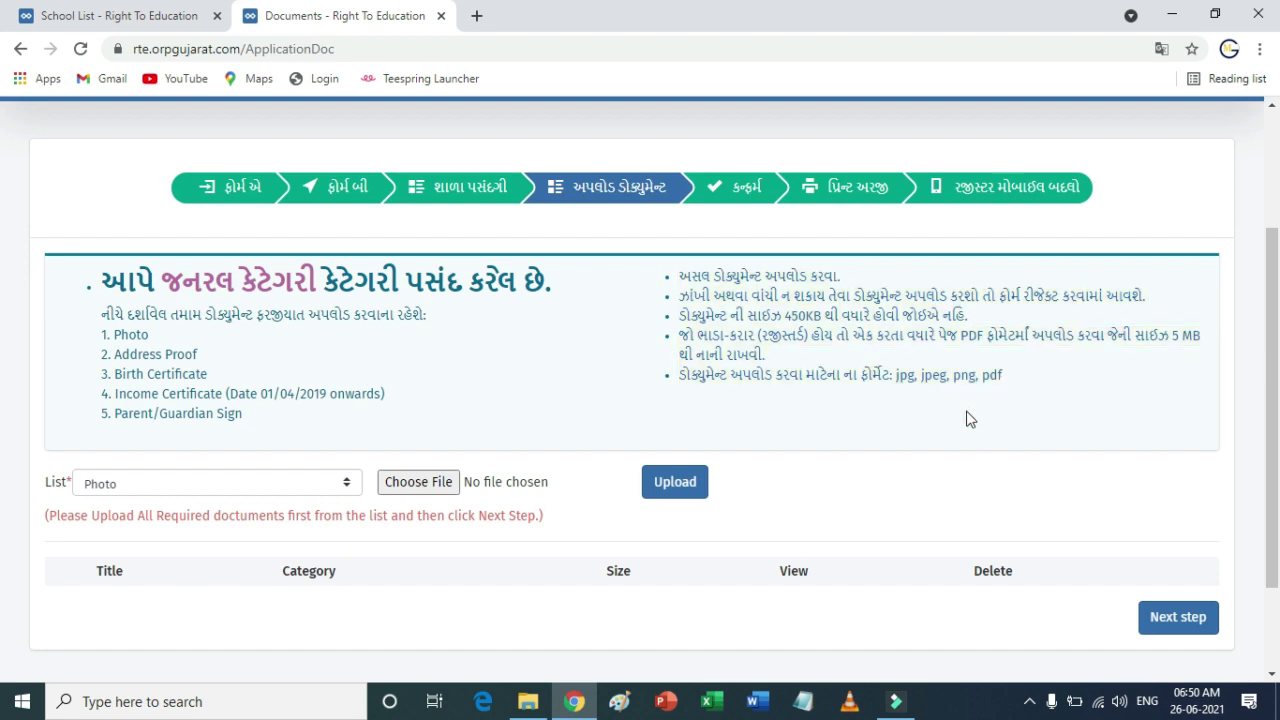
pyautogui.doubleClick(688, 296)
pyautogui.moveTo(764, 298); pyautogui.dragTo(892, 298)
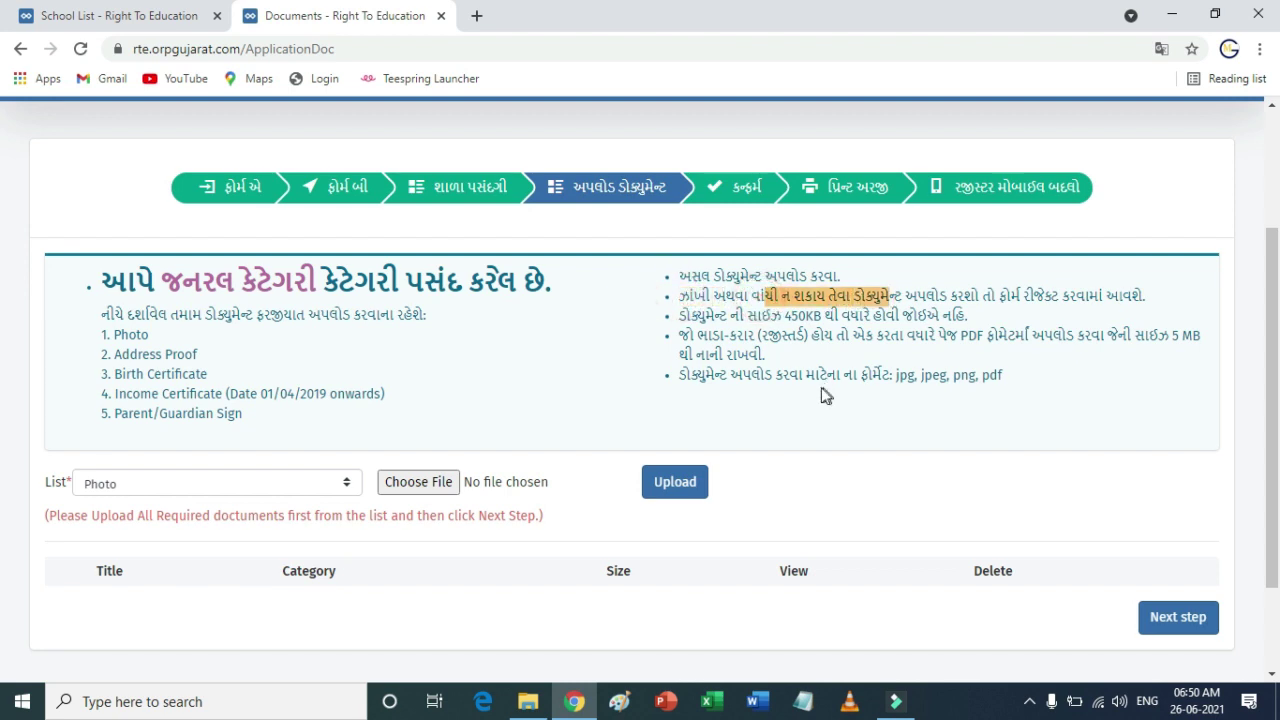
pyautogui.moveTo(784, 316); pyautogui.dragTo(821, 316)
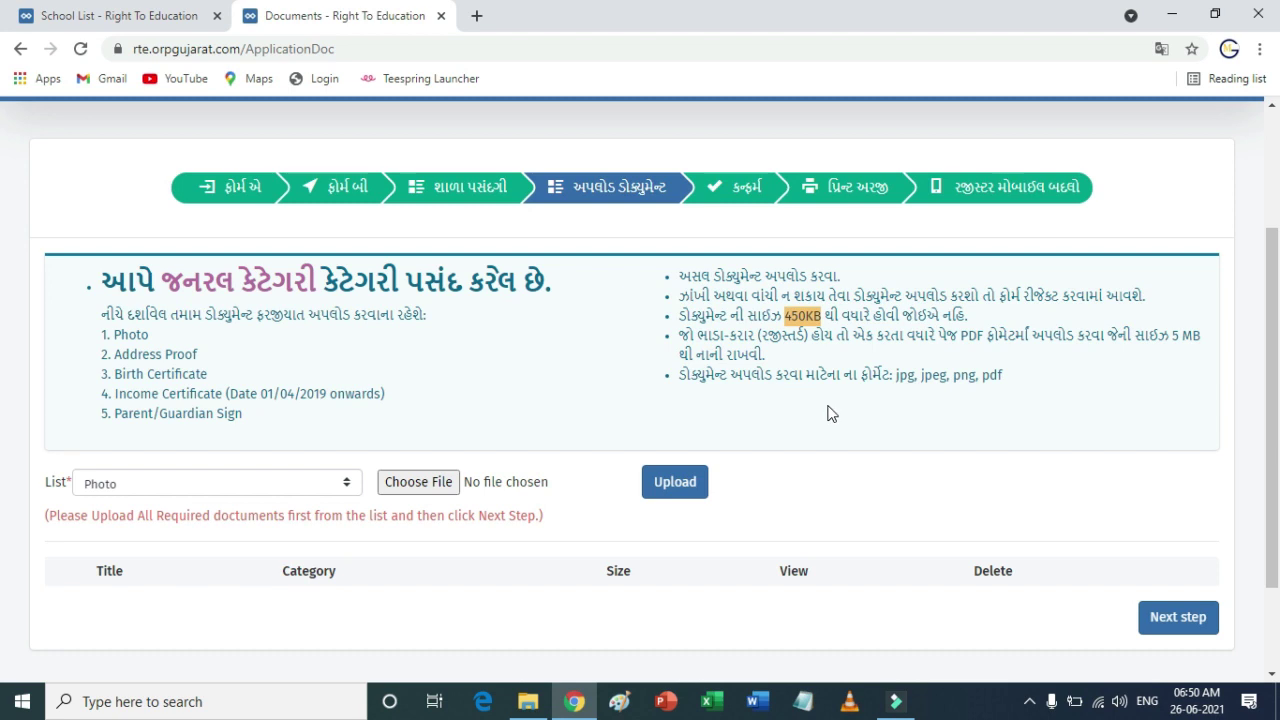
pyautogui.doubleClick(960, 336)
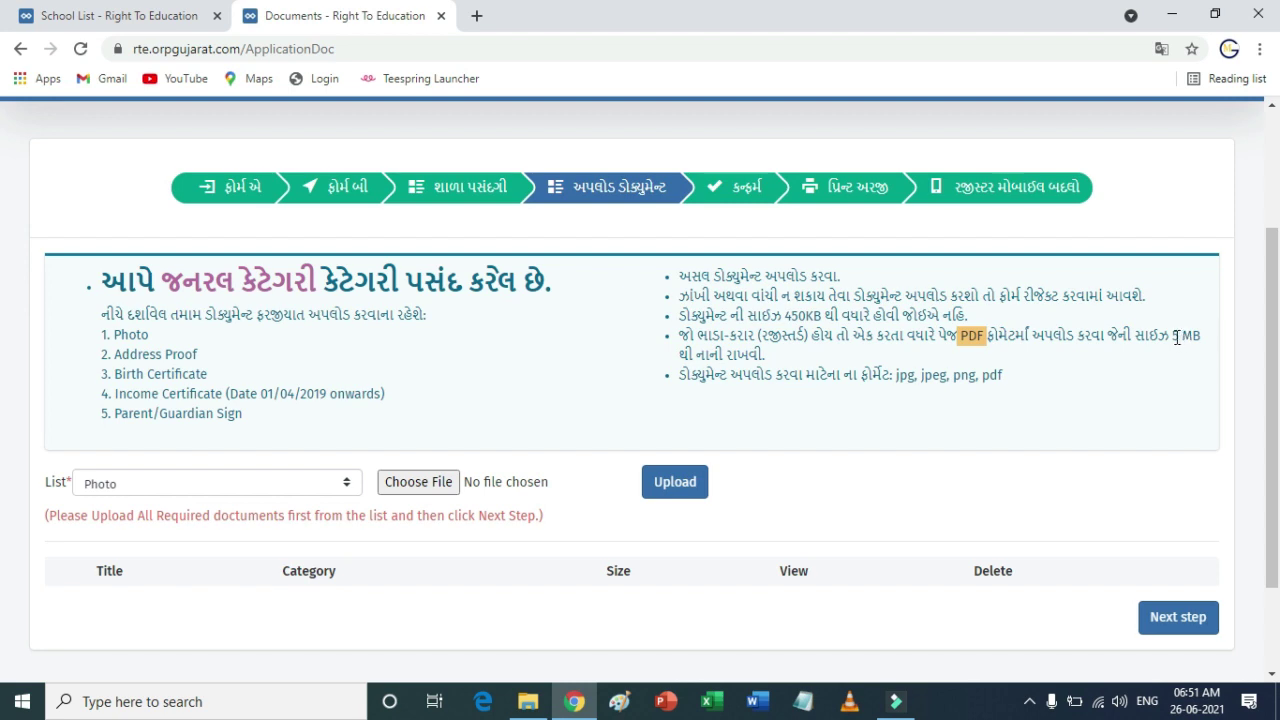
pyautogui.moveTo(1175, 337); pyautogui.dragTo(1192, 339)
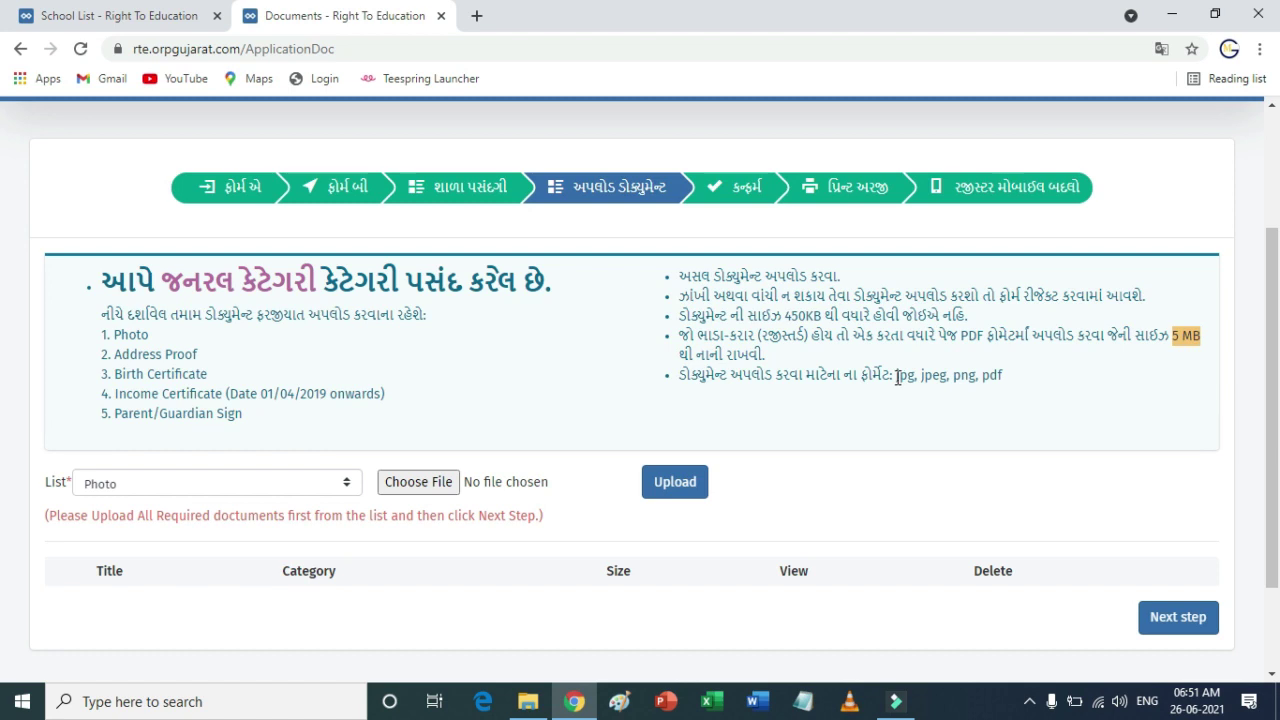
pyautogui.moveTo(897, 375); pyautogui.dragTo(1003, 392)
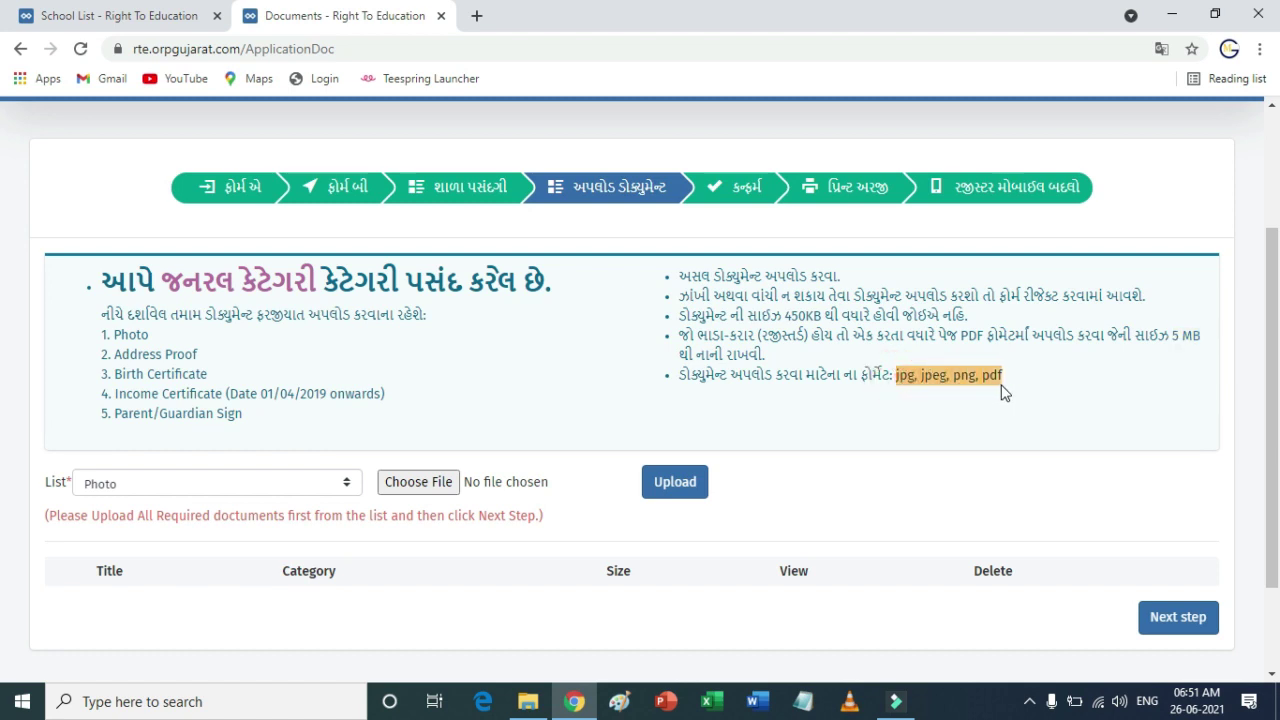
pyautogui.scroll(-2, 1011, 380)
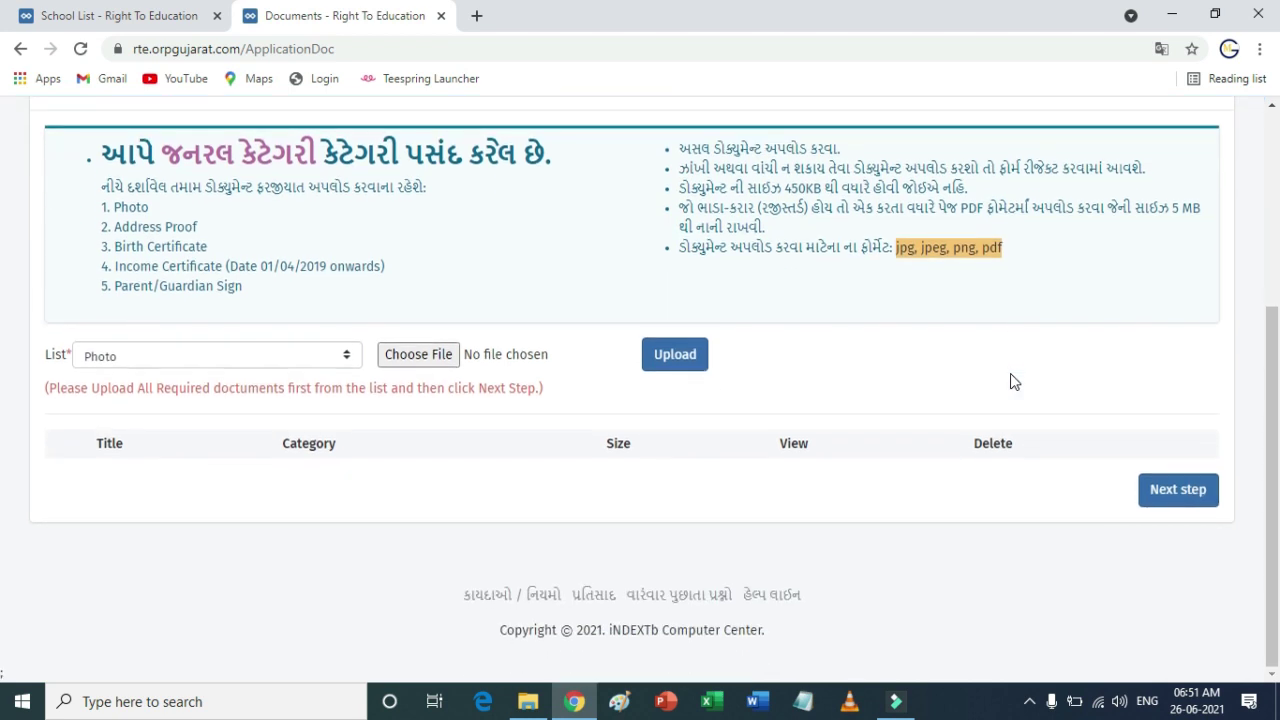
# Examine the file selection for the Photo category and compare the document category options with the required documents.
pyautogui.click(349, 357)
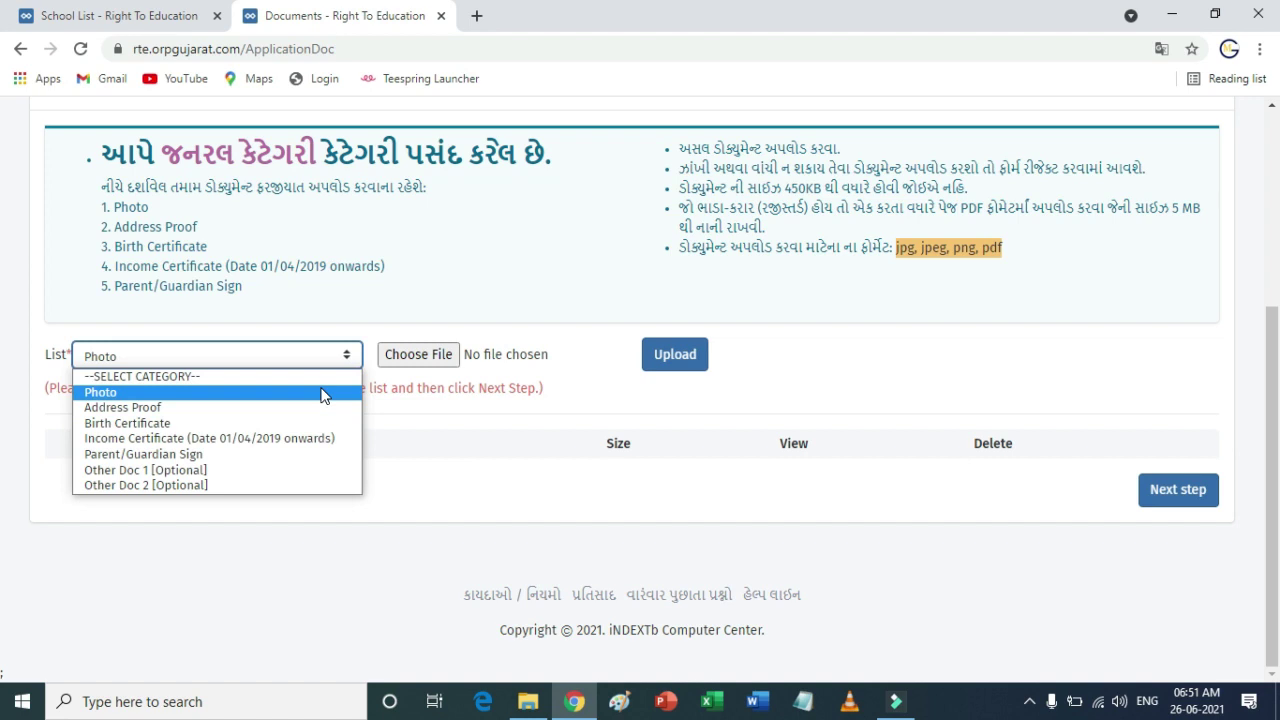
pyautogui.click(323, 393)
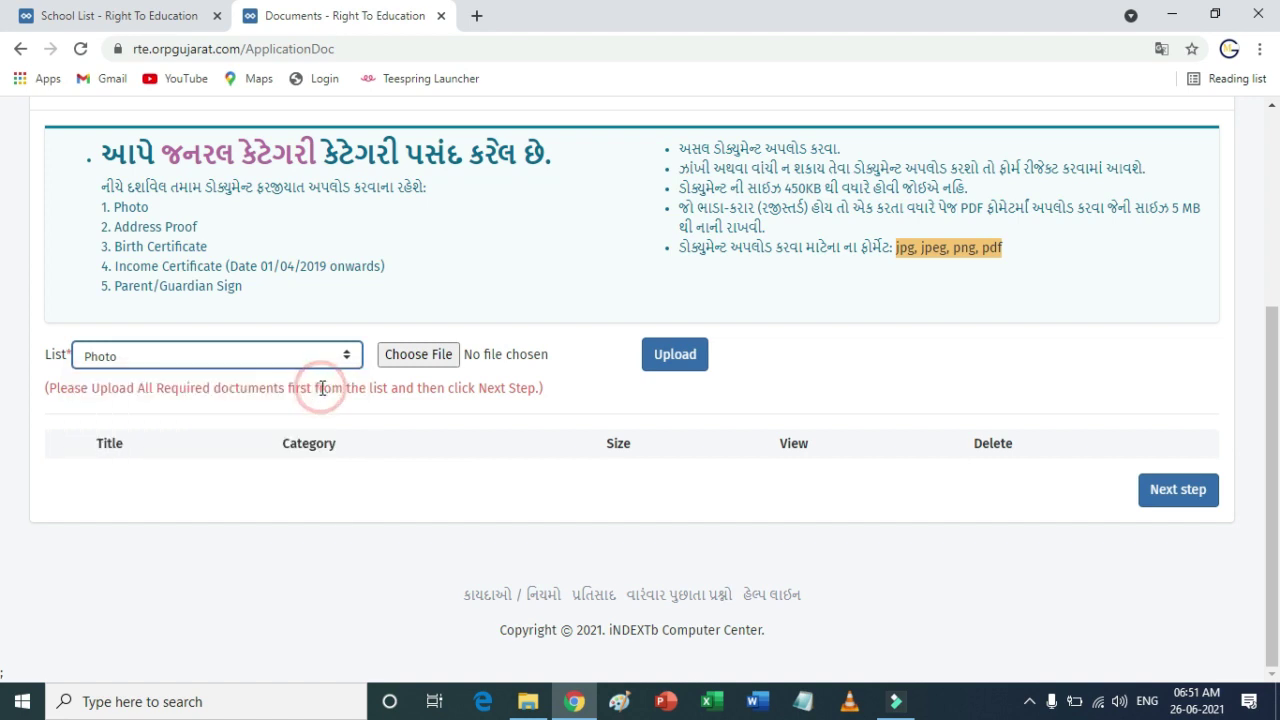
pyautogui.click(407, 362)
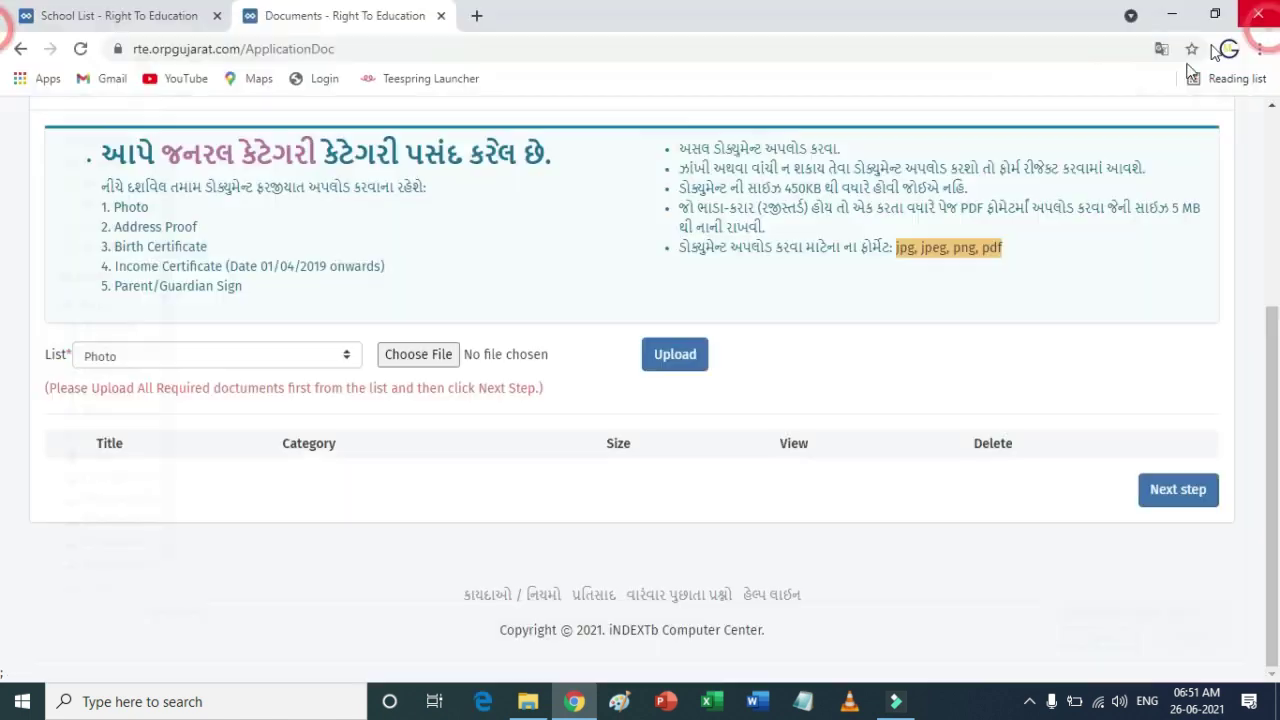
pyautogui.click(1258, 14)
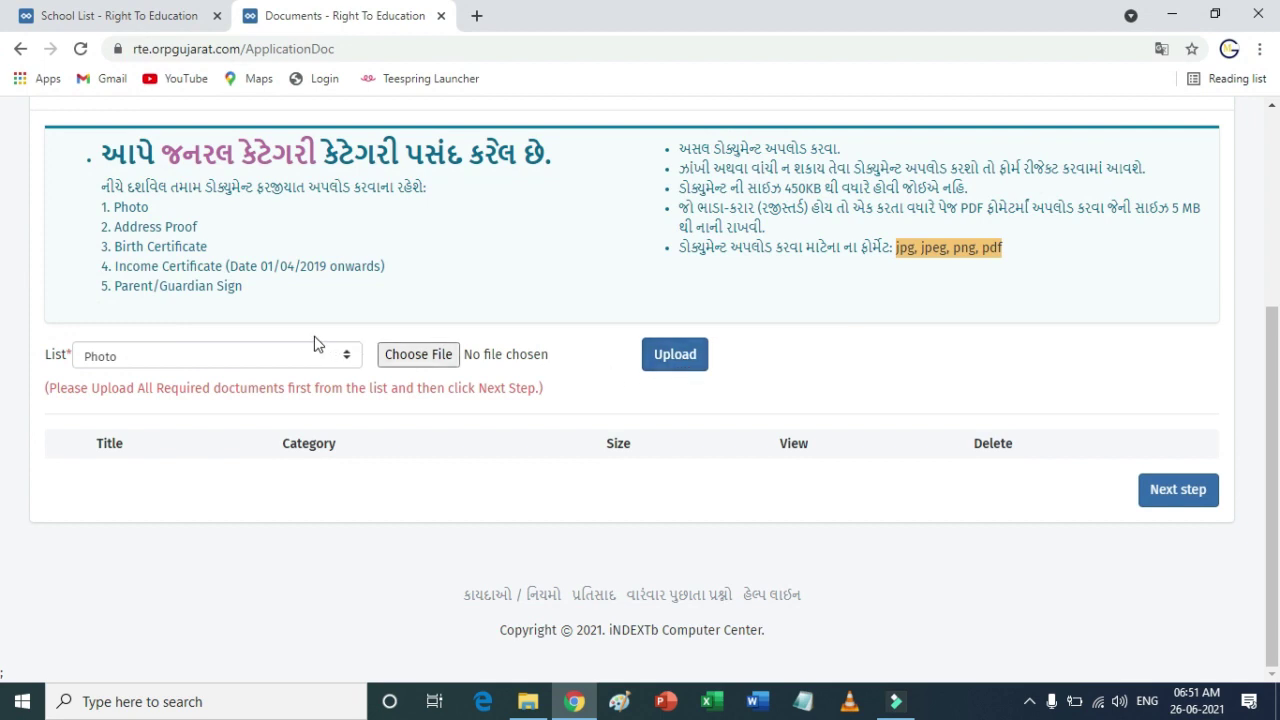
pyautogui.click(343, 357)
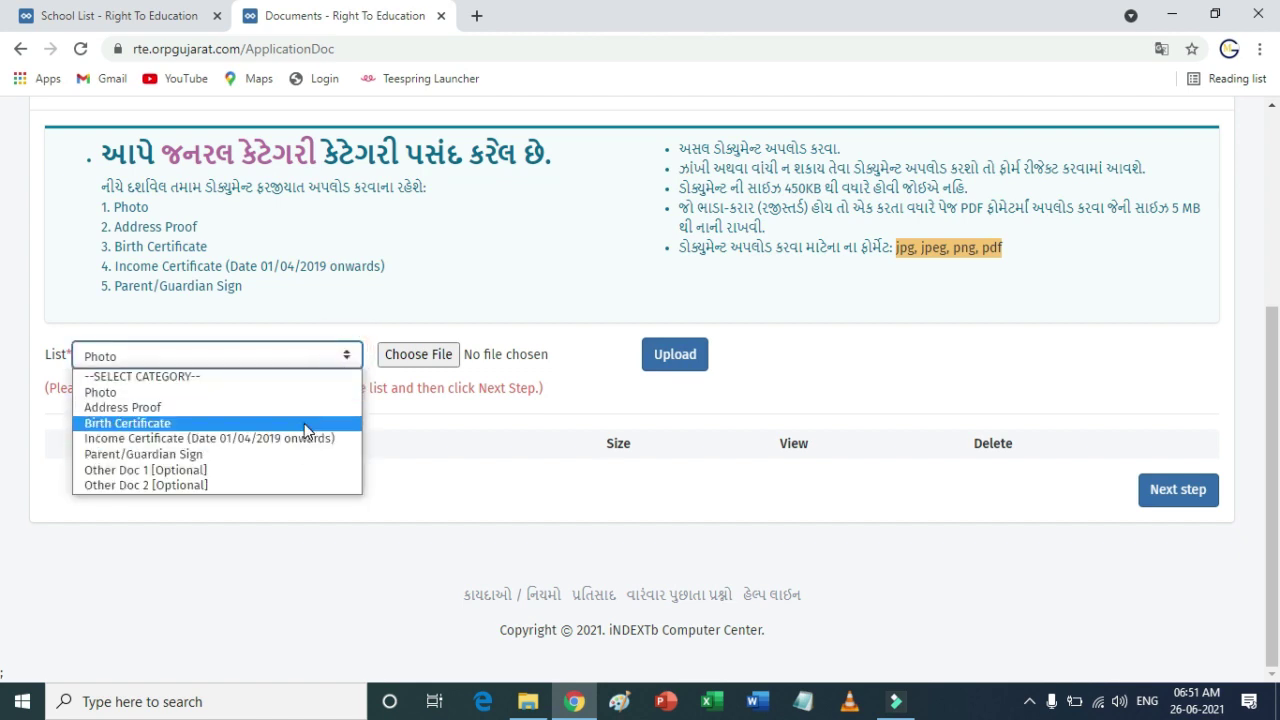
pyautogui.click(121, 212)
pyautogui.moveTo(116, 208); pyautogui.dragTo(282, 318)
pyautogui.click(348, 356)
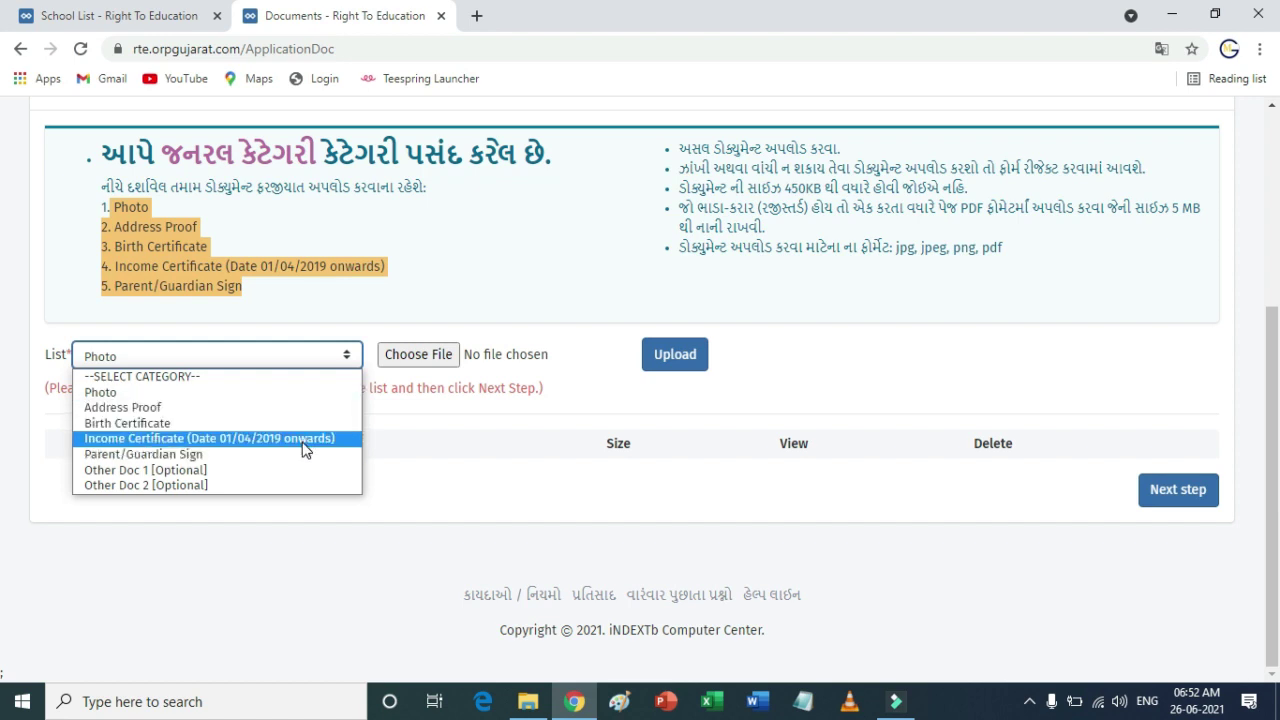
pyautogui.click(423, 408)
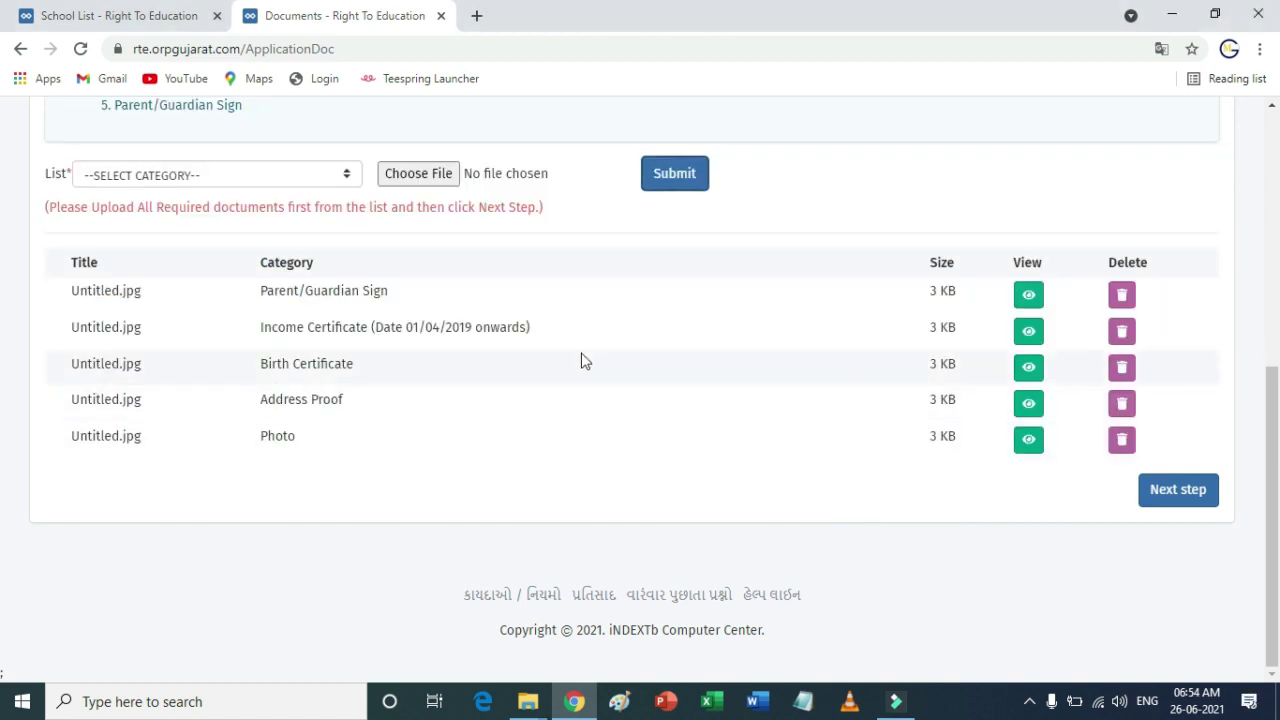
# Check the uploaded sign, income certificate, birth certificate, address proof and photo entries, and continue to the confirmation stage.
pyautogui.moveTo(63, 290); pyautogui.dragTo(543, 461)
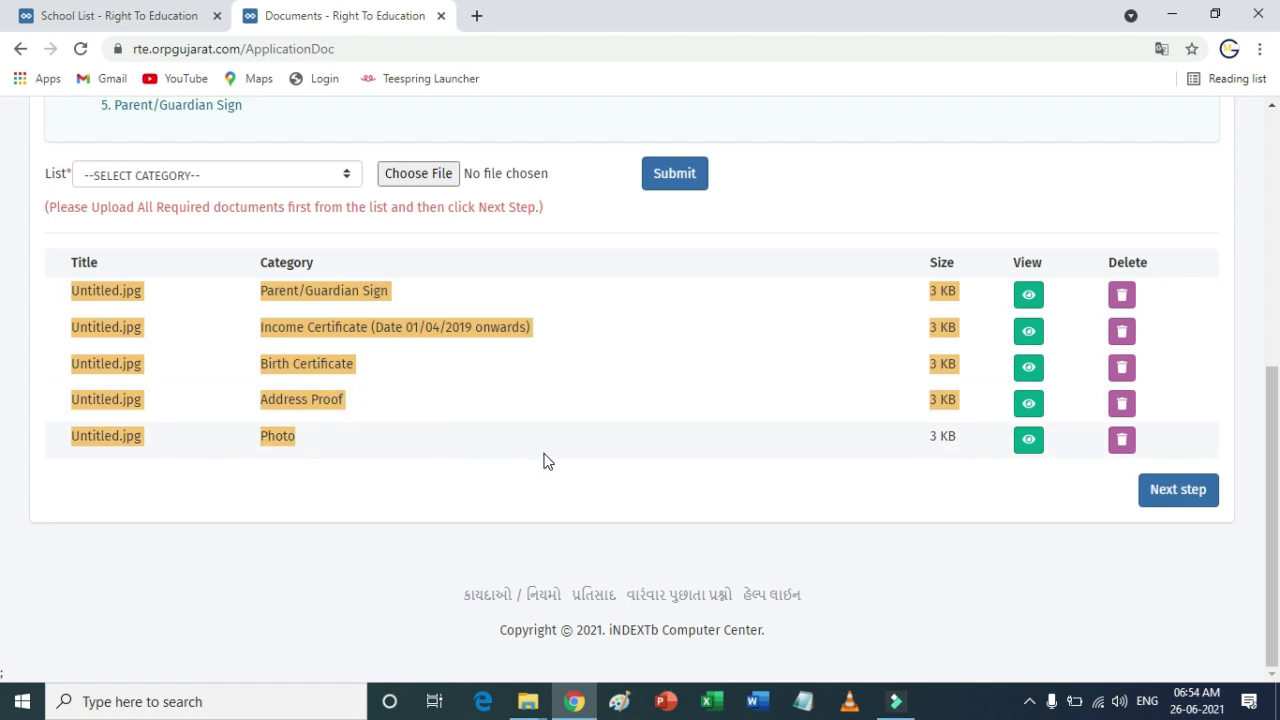
pyautogui.click(658, 478)
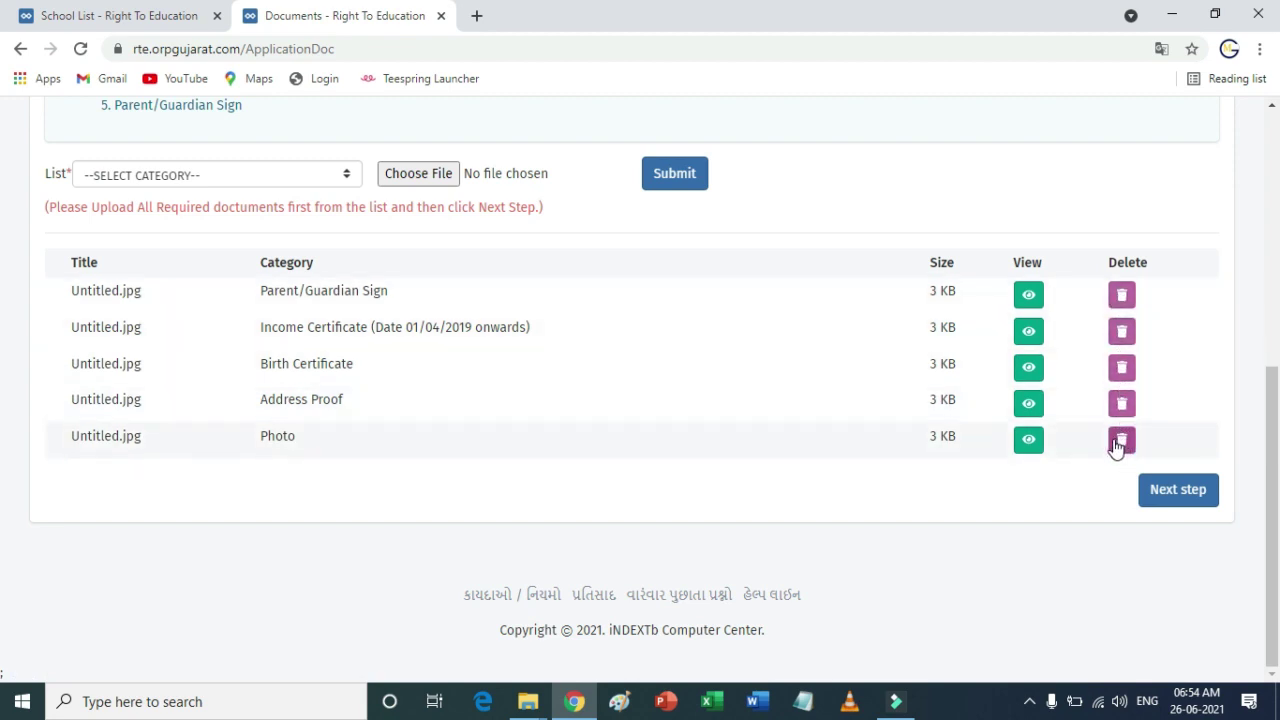
pyautogui.click(1178, 493)
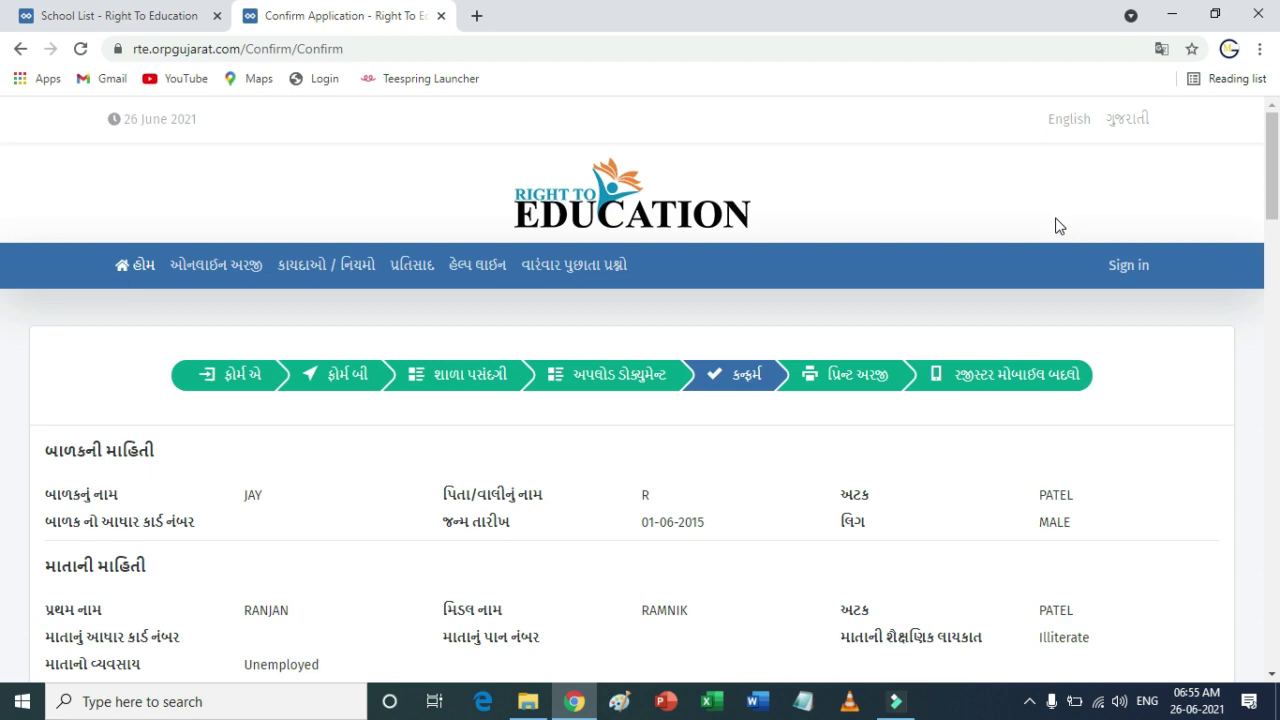
# Review the application details, school order, uploaded documents and declaration, and confirm the application.
pyautogui.scroll(-10, 1058, 226)
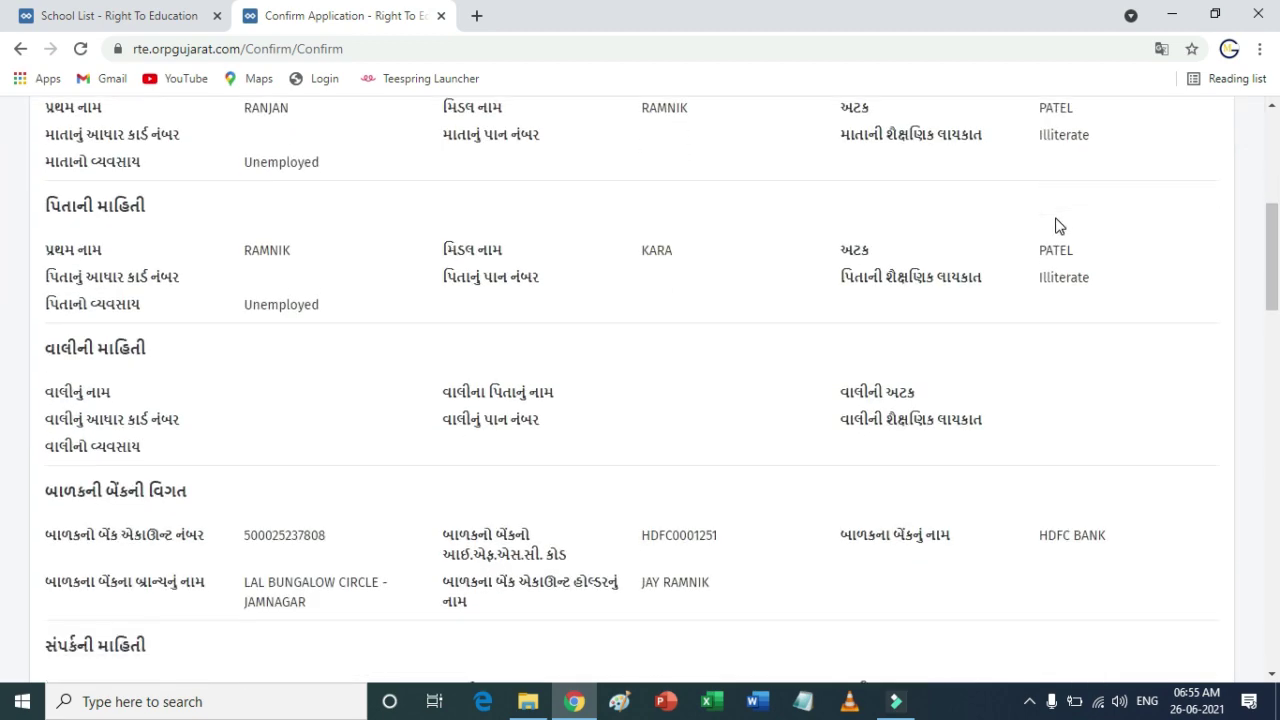
pyautogui.scroll(-15, 1057, 222)
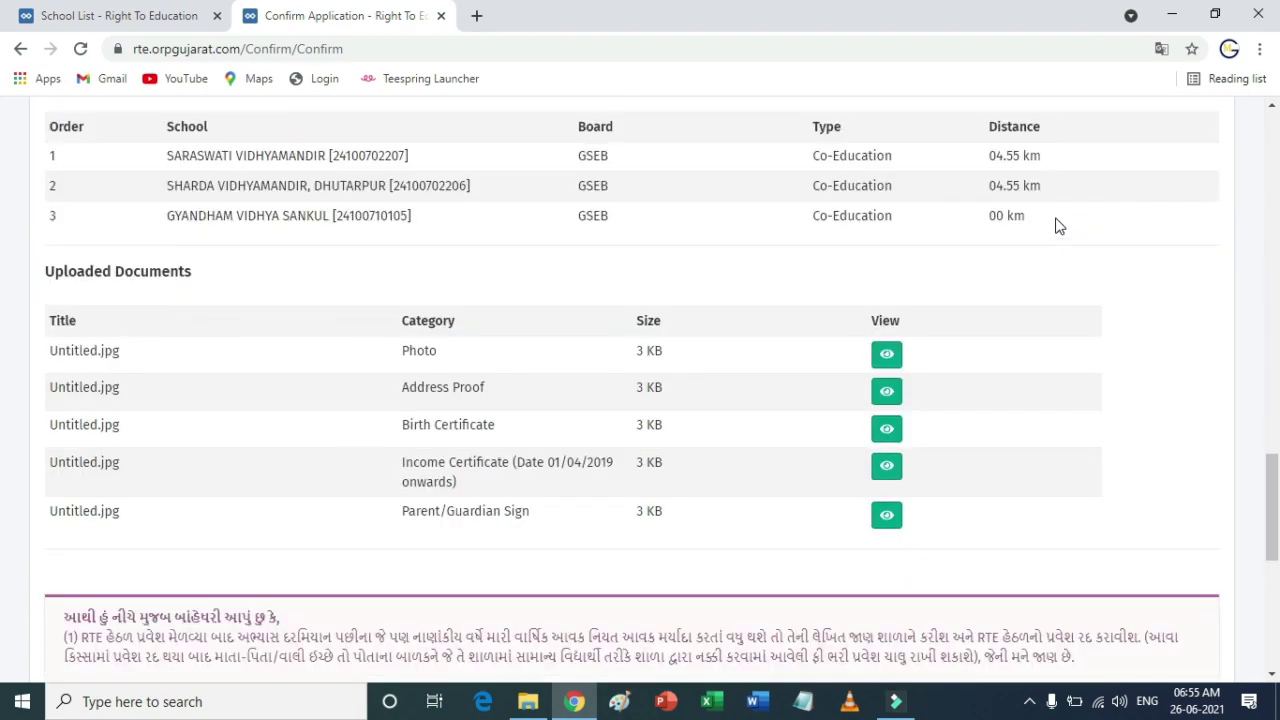
pyautogui.scroll(-1, 1058, 226)
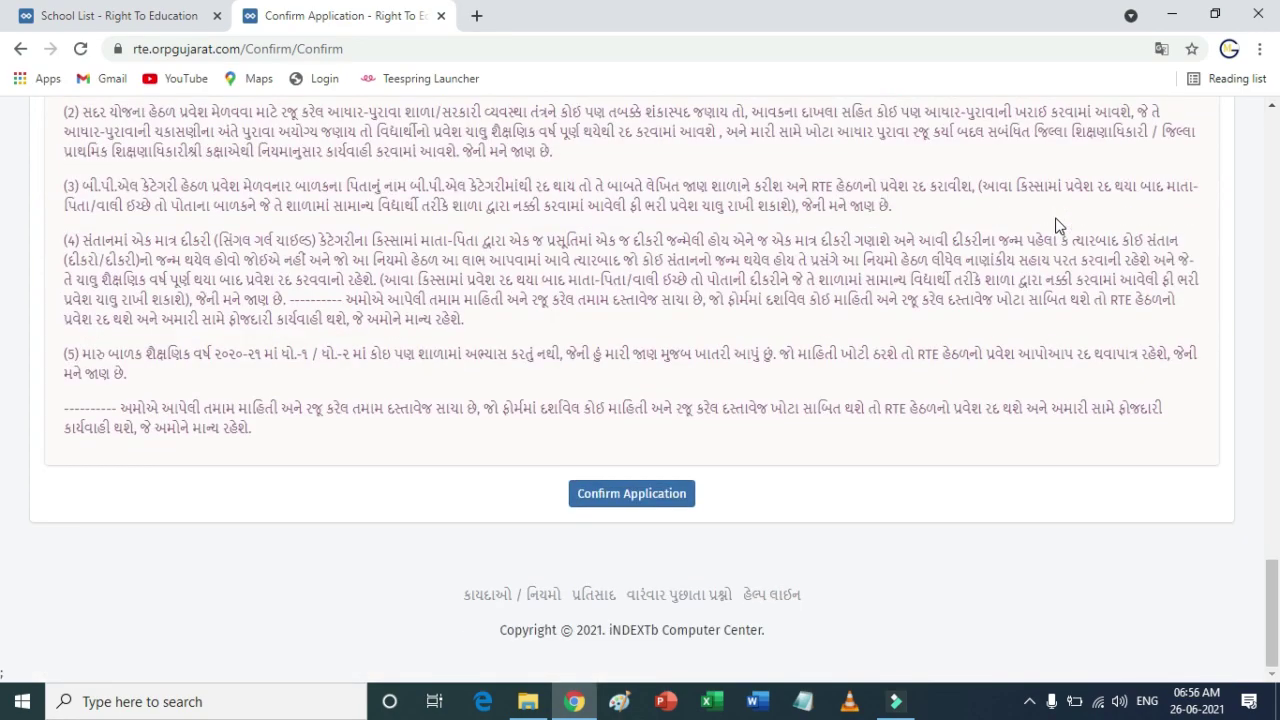
pyautogui.scroll(3, 1057, 223)
pyautogui.scroll(-1, 1057, 223)
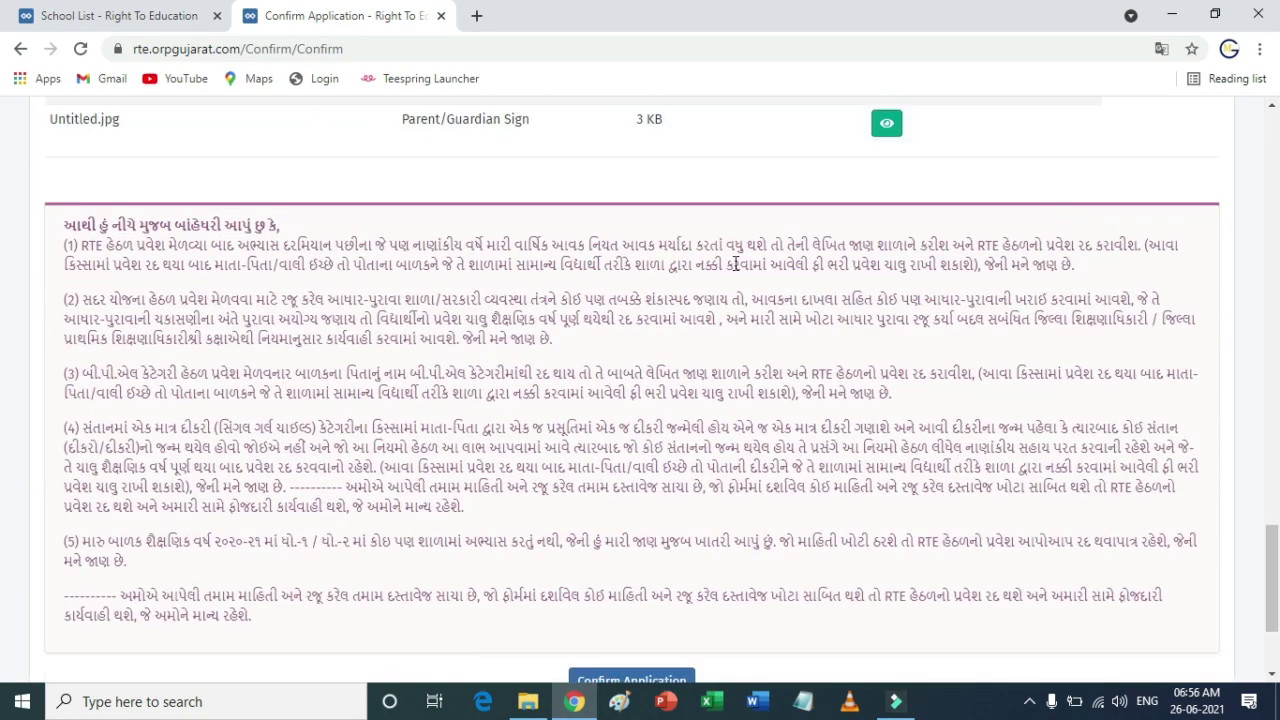
pyautogui.moveTo(64, 222); pyautogui.dragTo(377, 626)
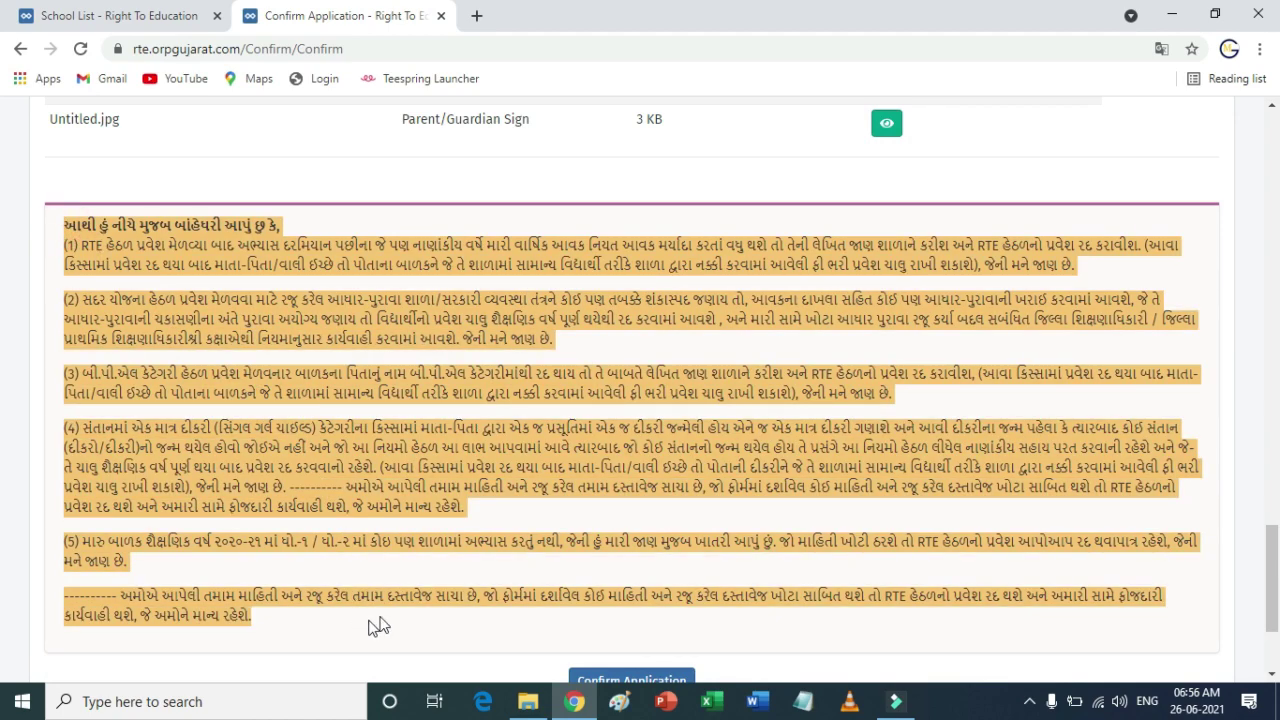
pyautogui.scroll(-2, 692, 543)
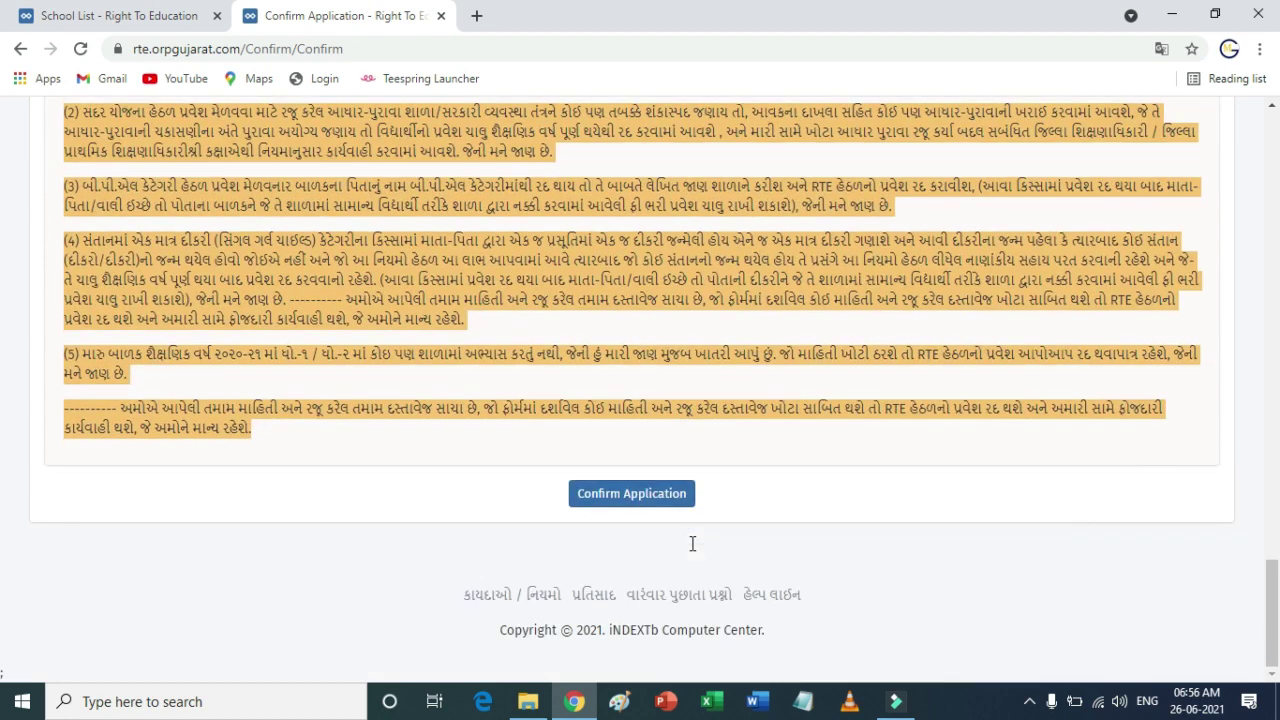
pyautogui.click(648, 497)
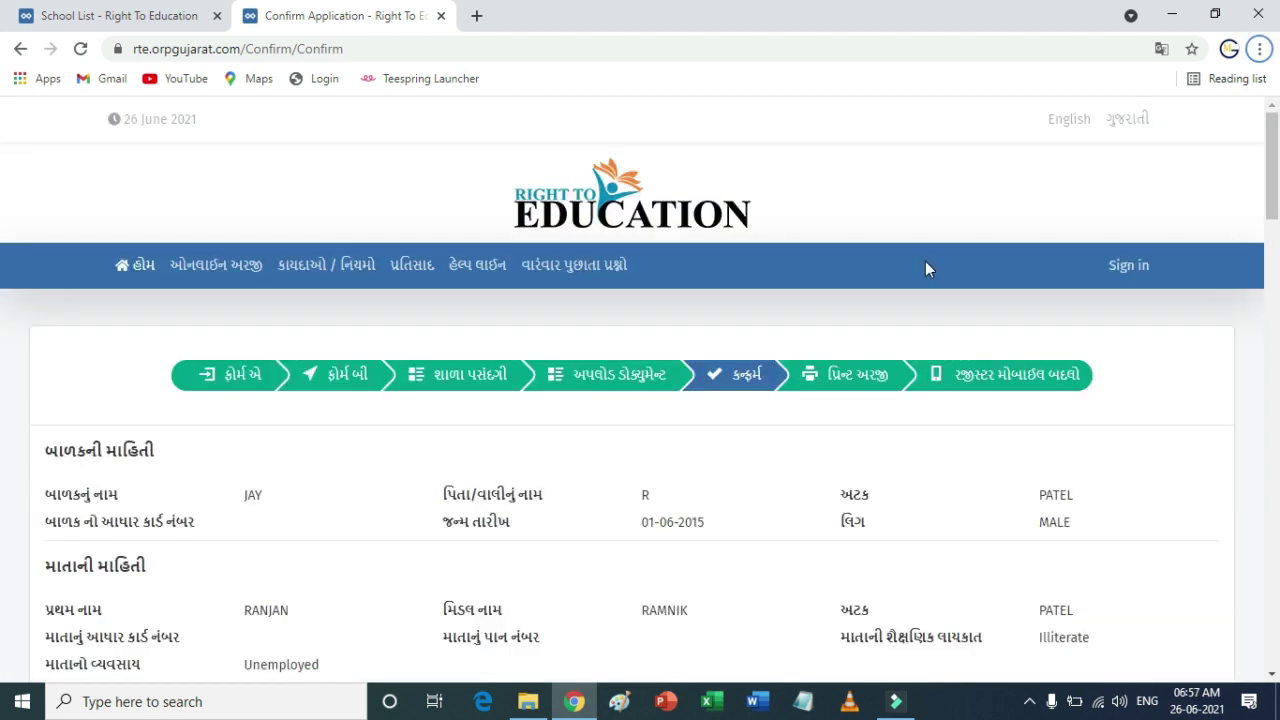